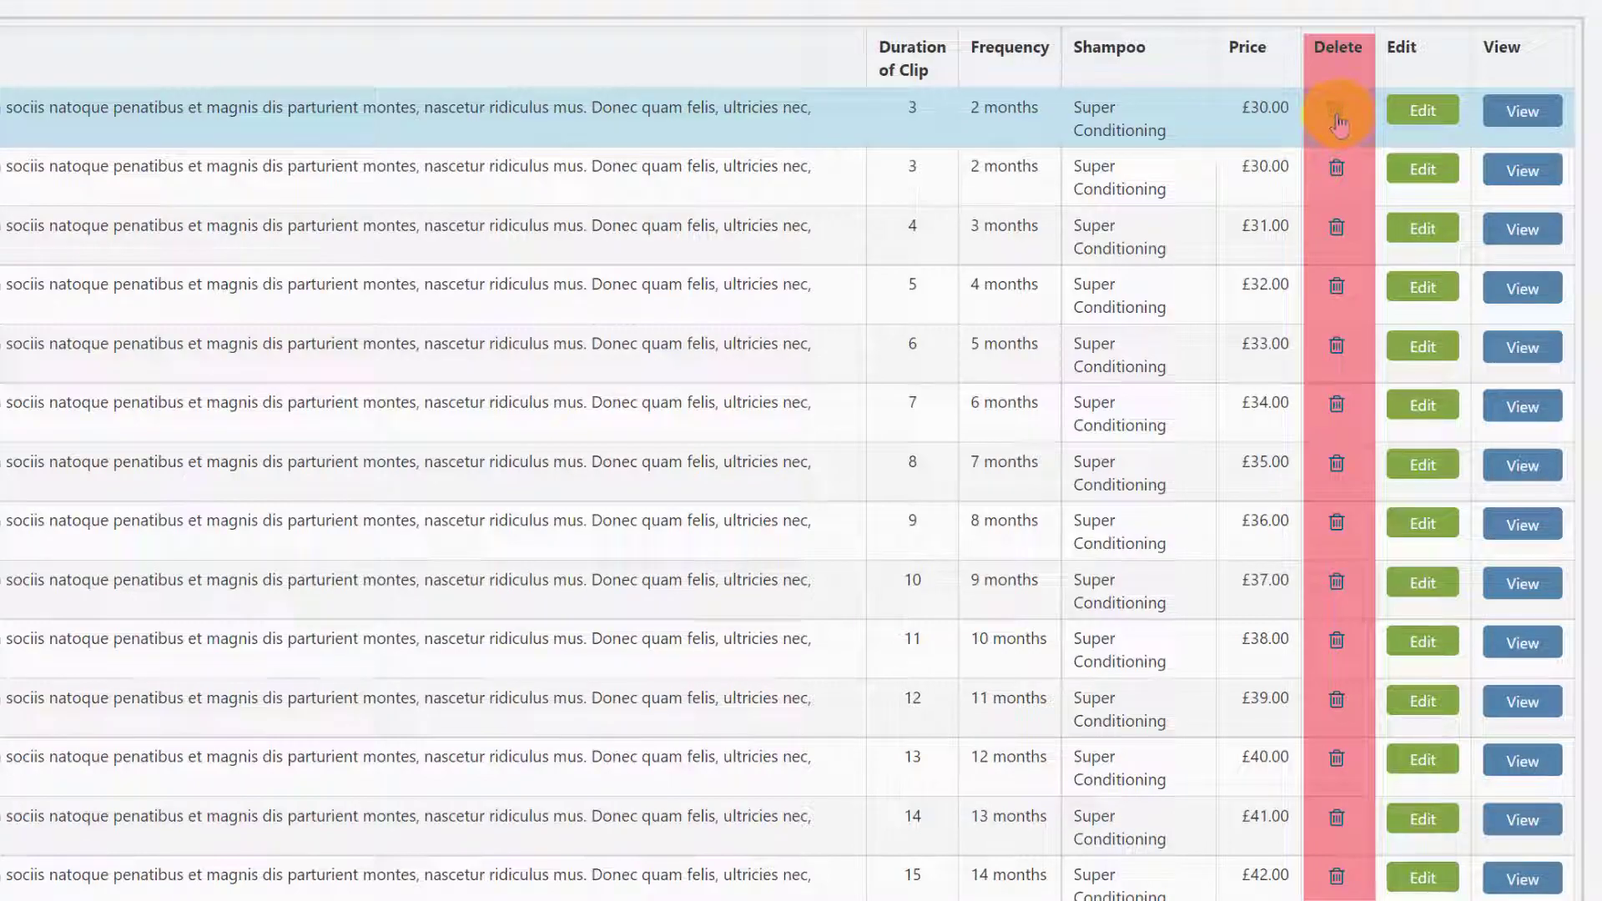
- Delete the first clip in the pet's Clips table and confirm, leaving 14 clips
click(1335, 121)
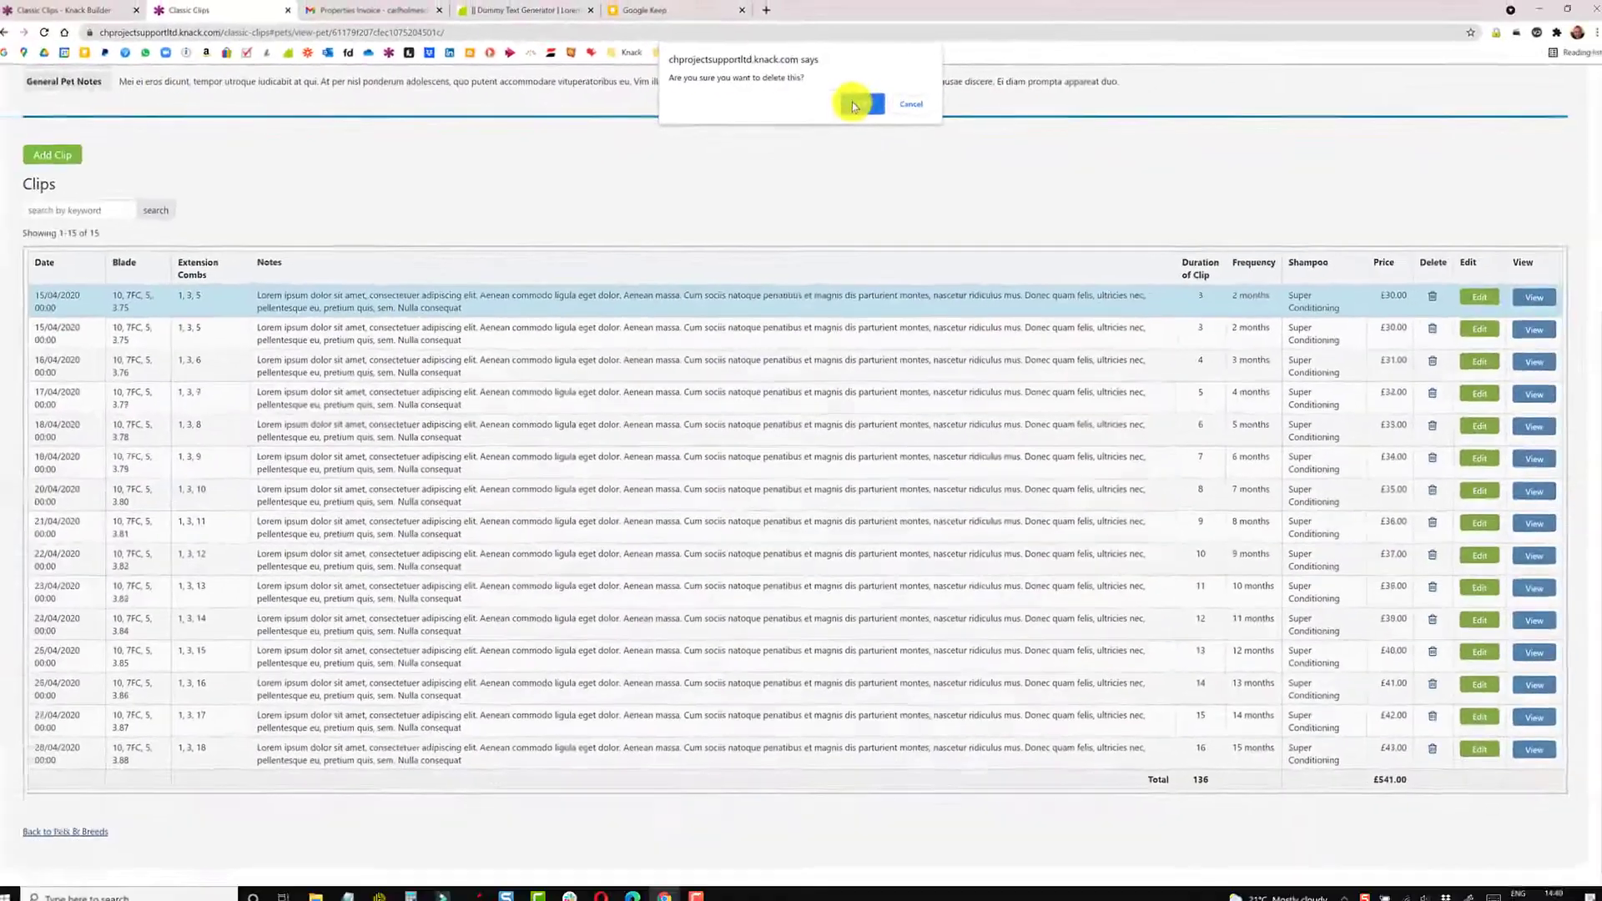
click(898, 179)
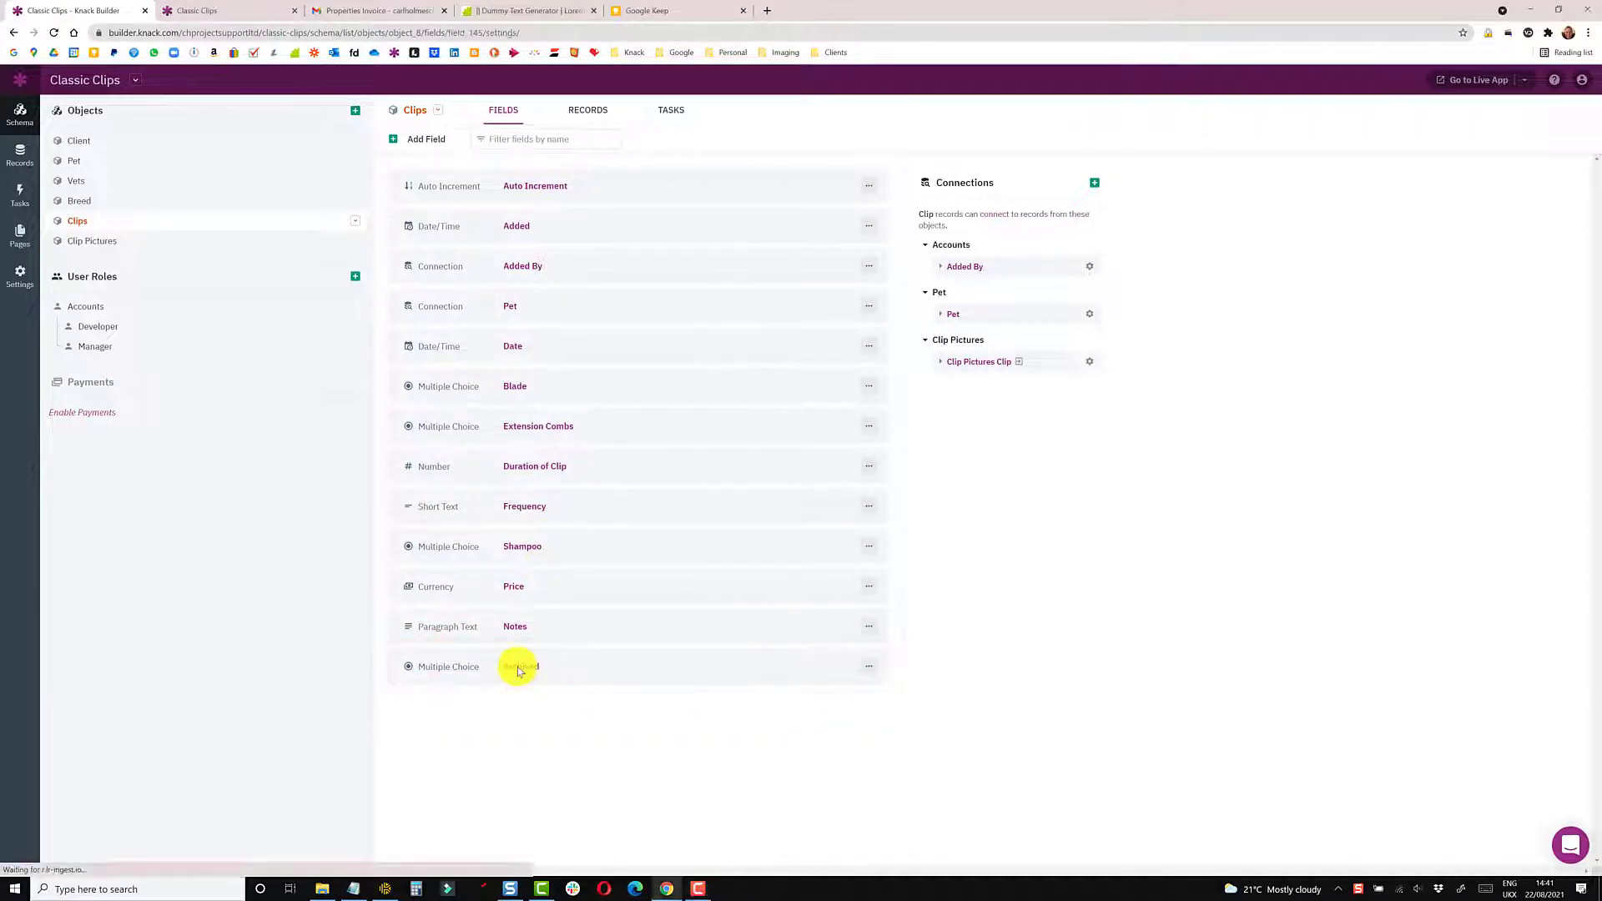
- Inspect the Clips Archived Yes/No field (default No), then view the stored Clips records
click(518, 669)
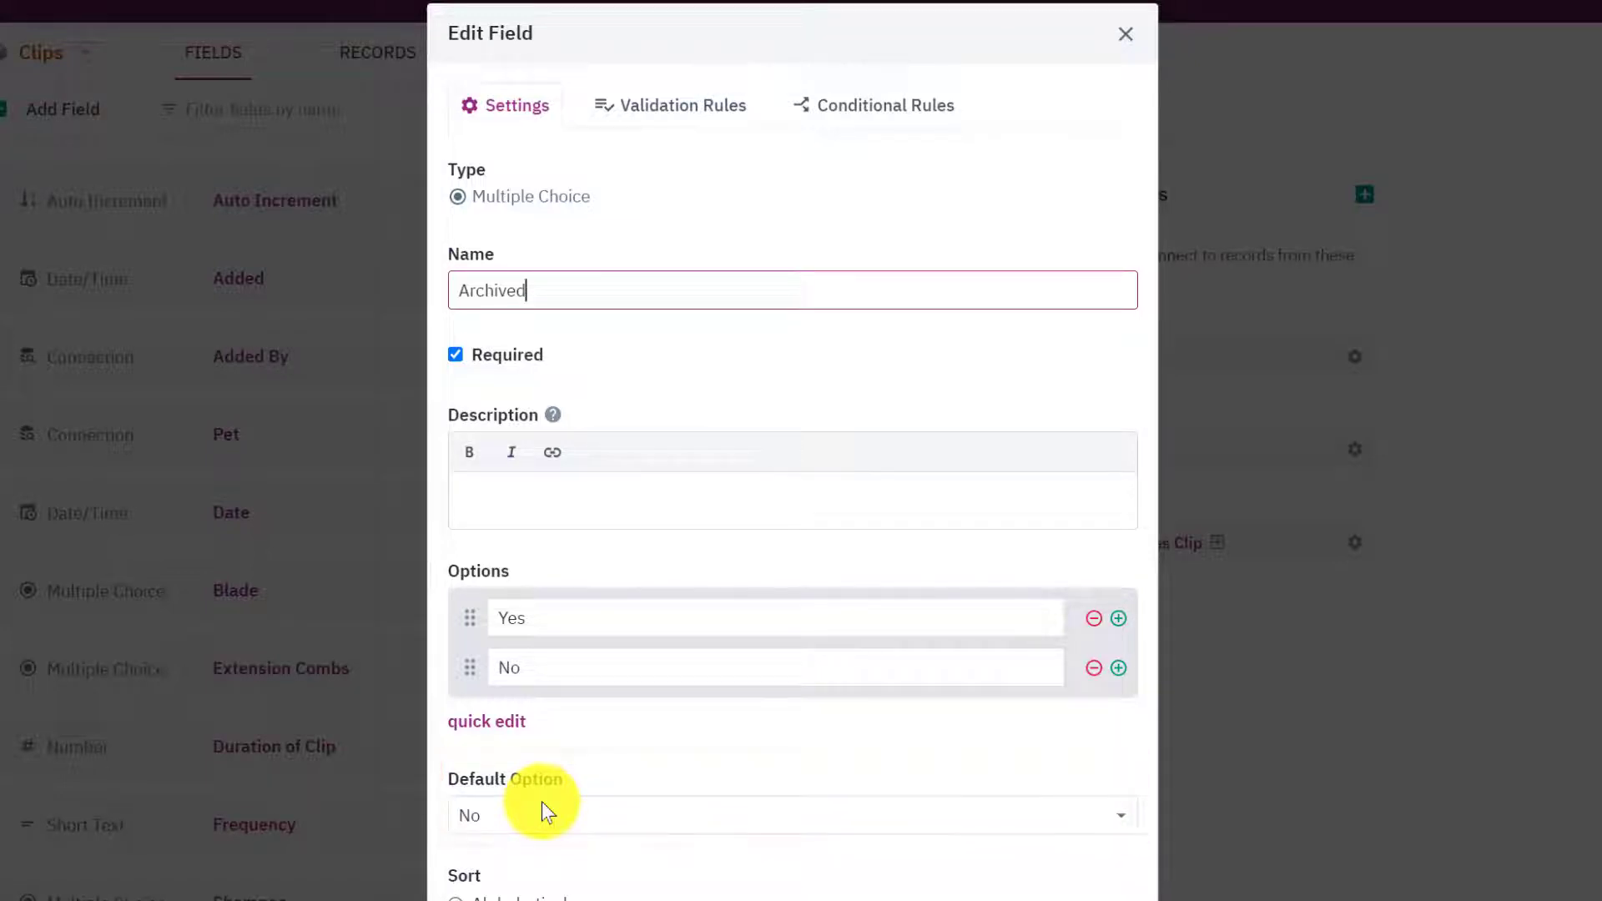
scroll(542, 801, down, 5)
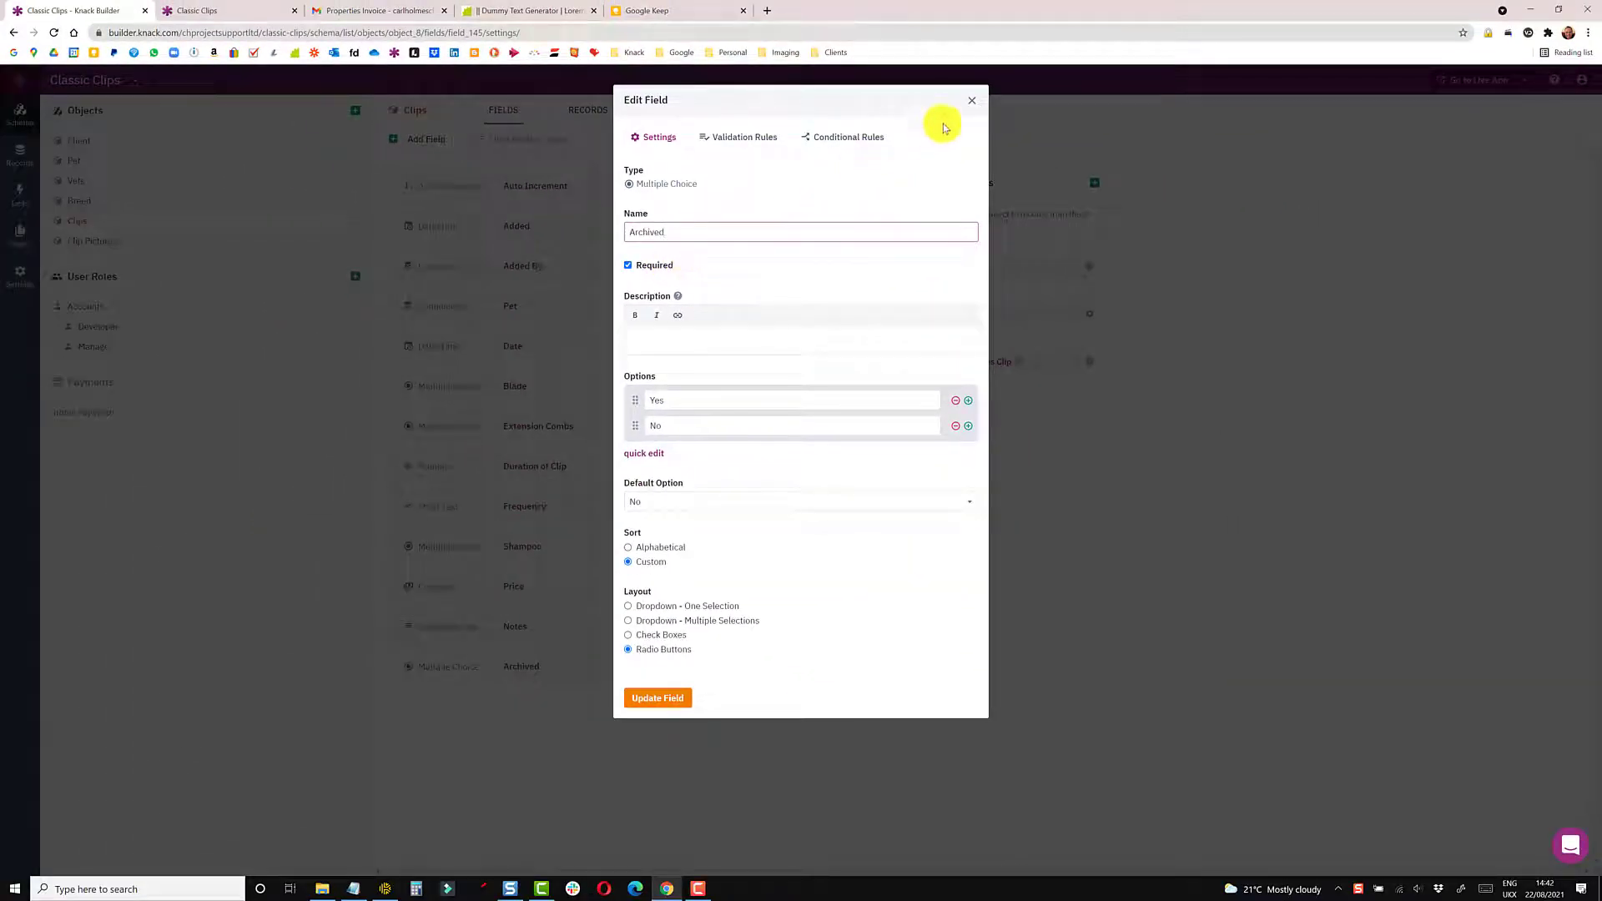
click(971, 101)
click(589, 111)
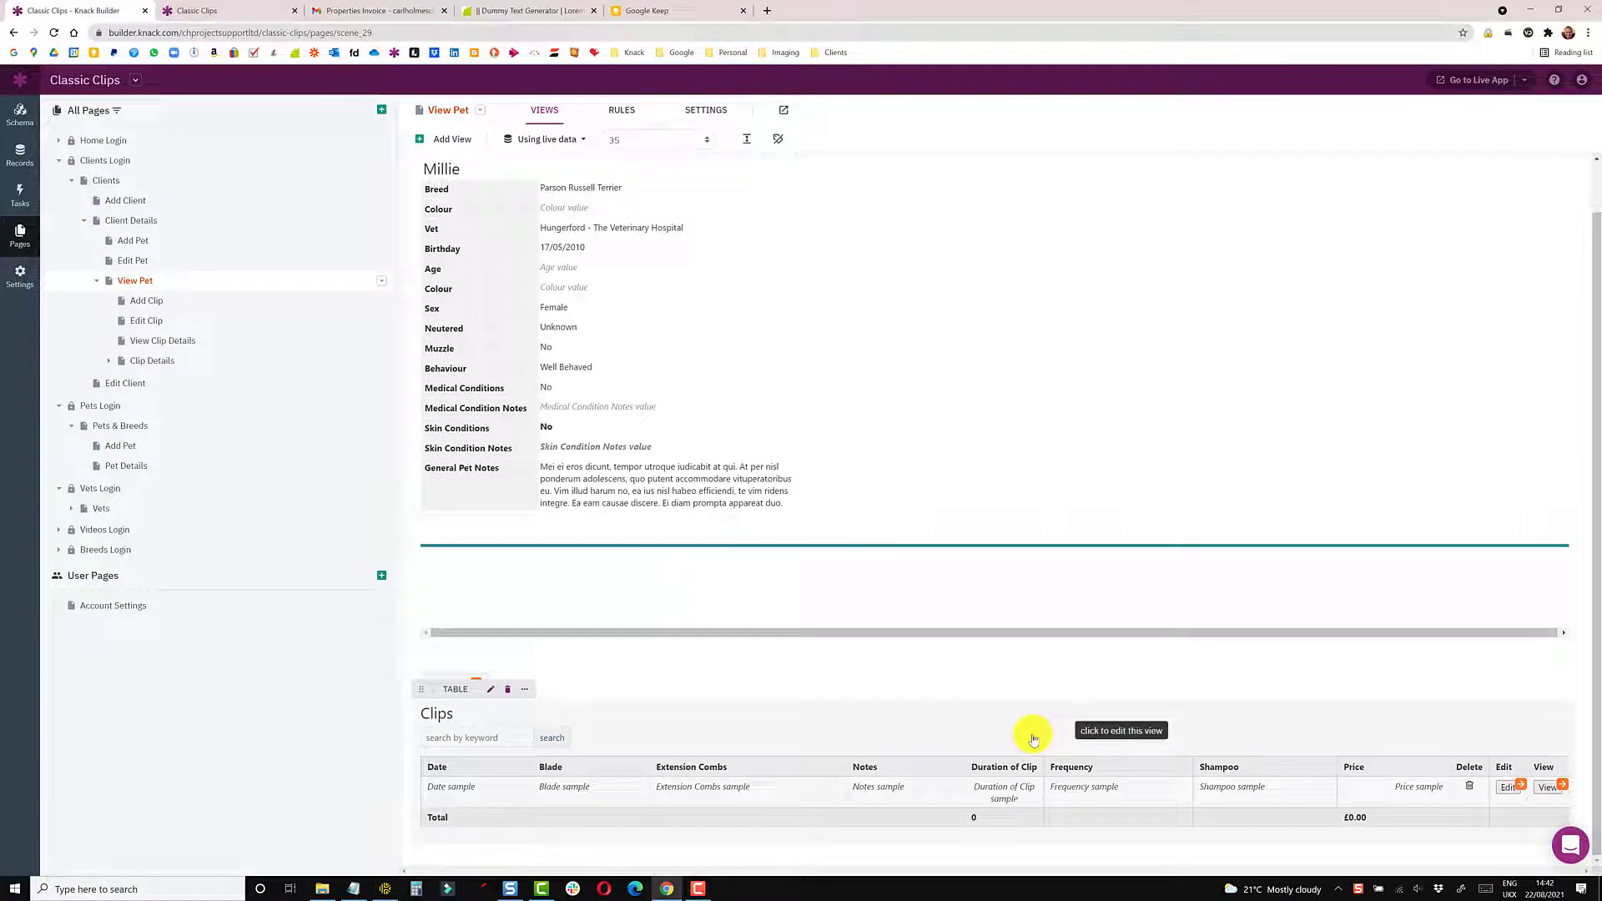
- Remove the Delete column from the View Pet Clips table
click(1033, 739)
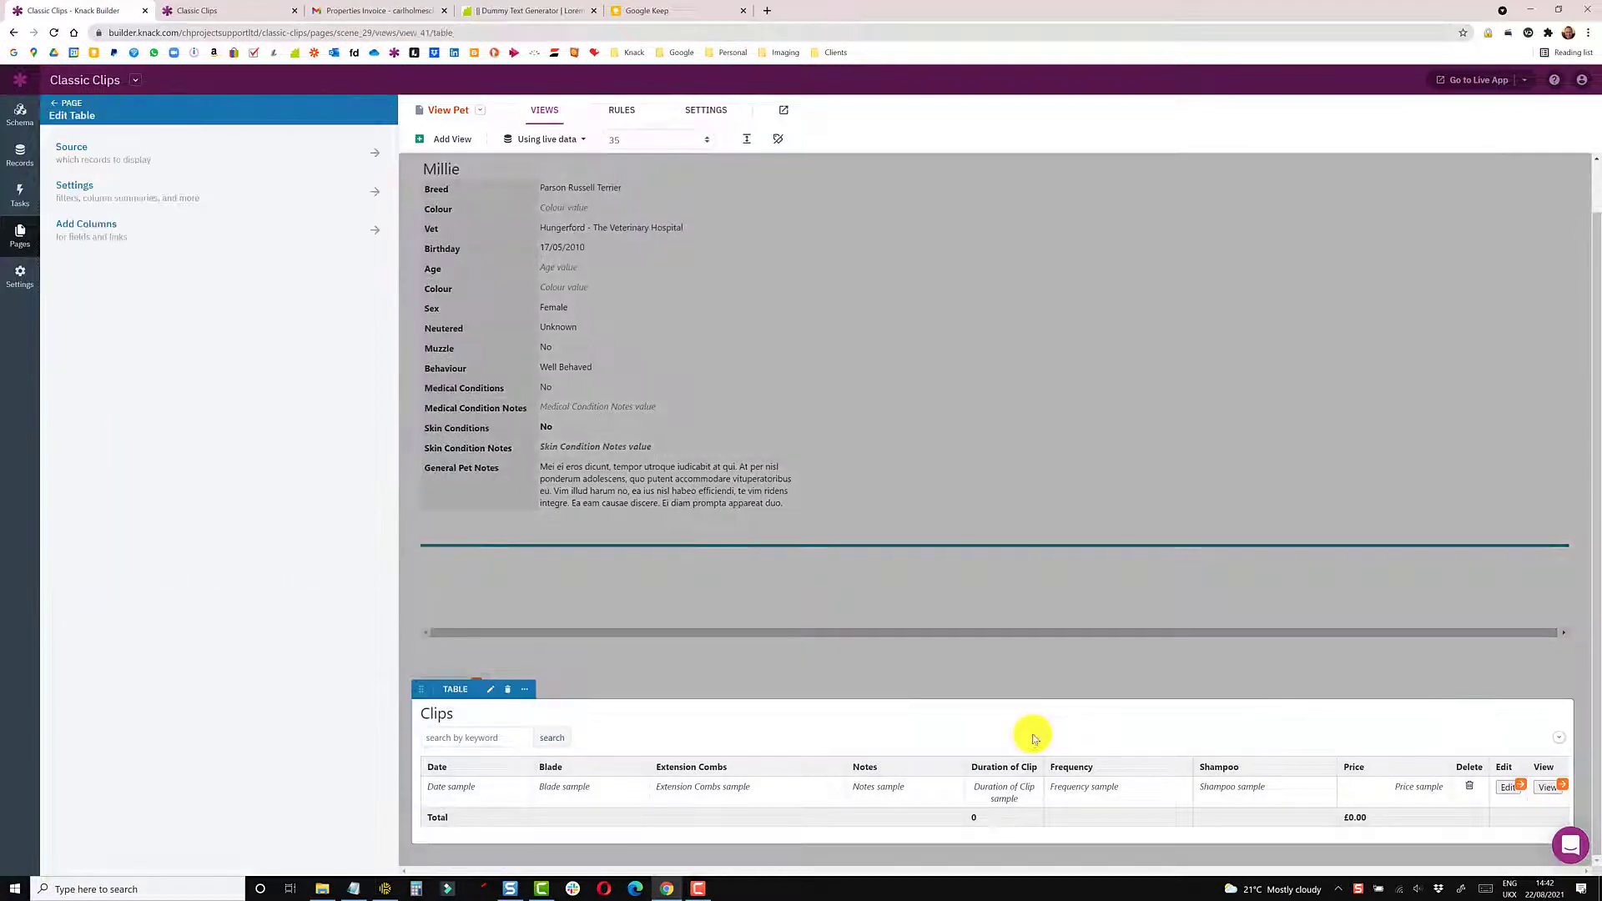
click(1464, 764)
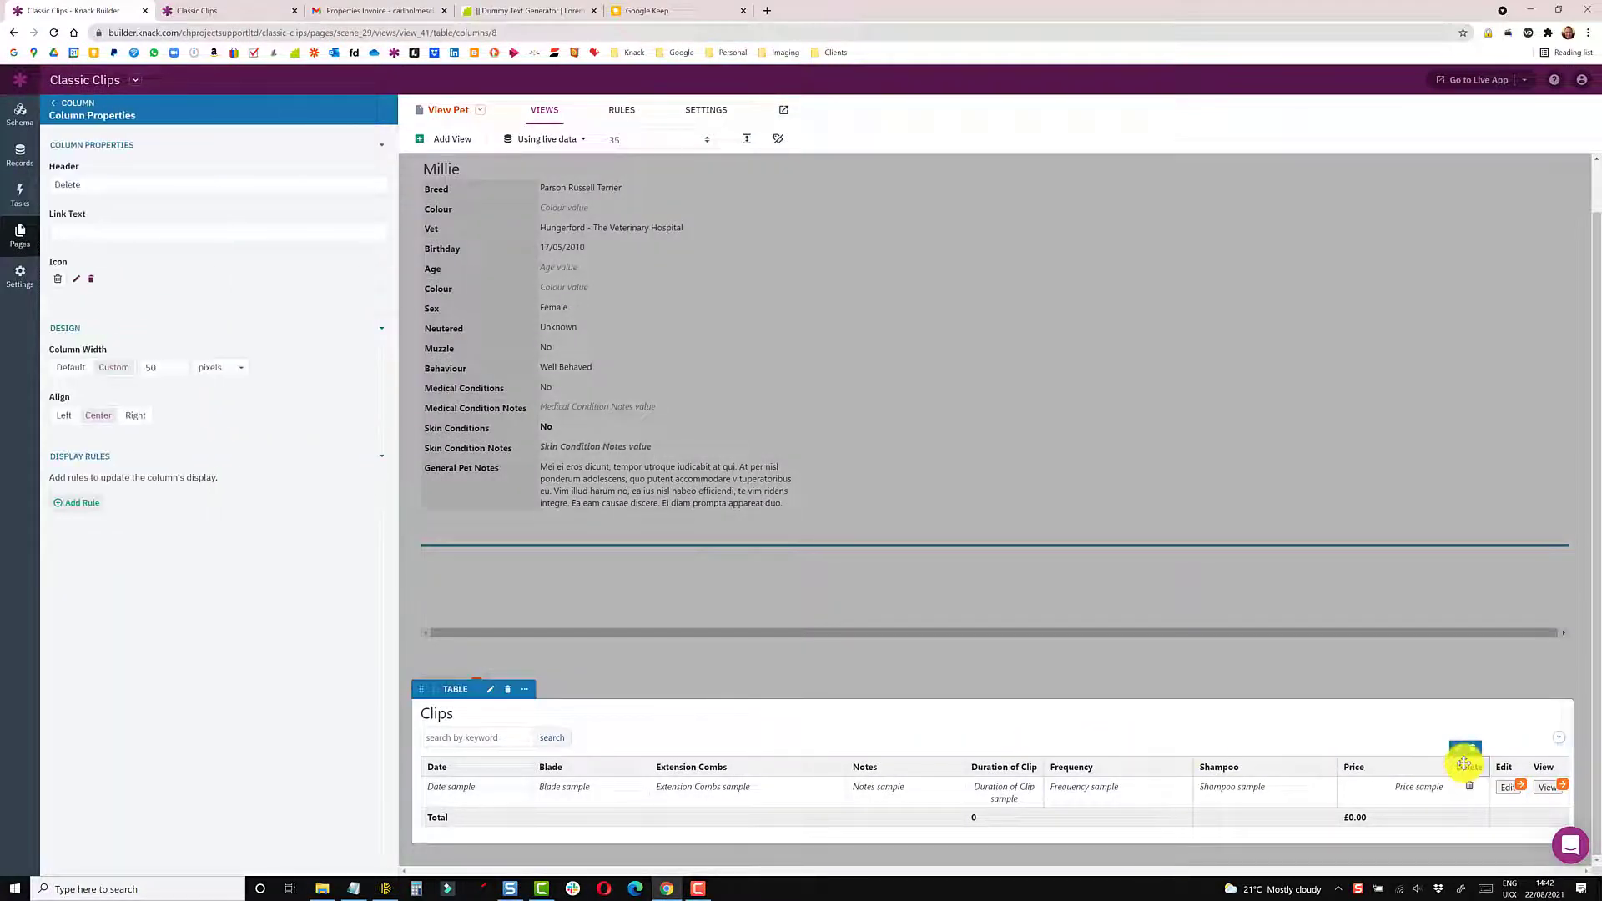
click(1471, 748)
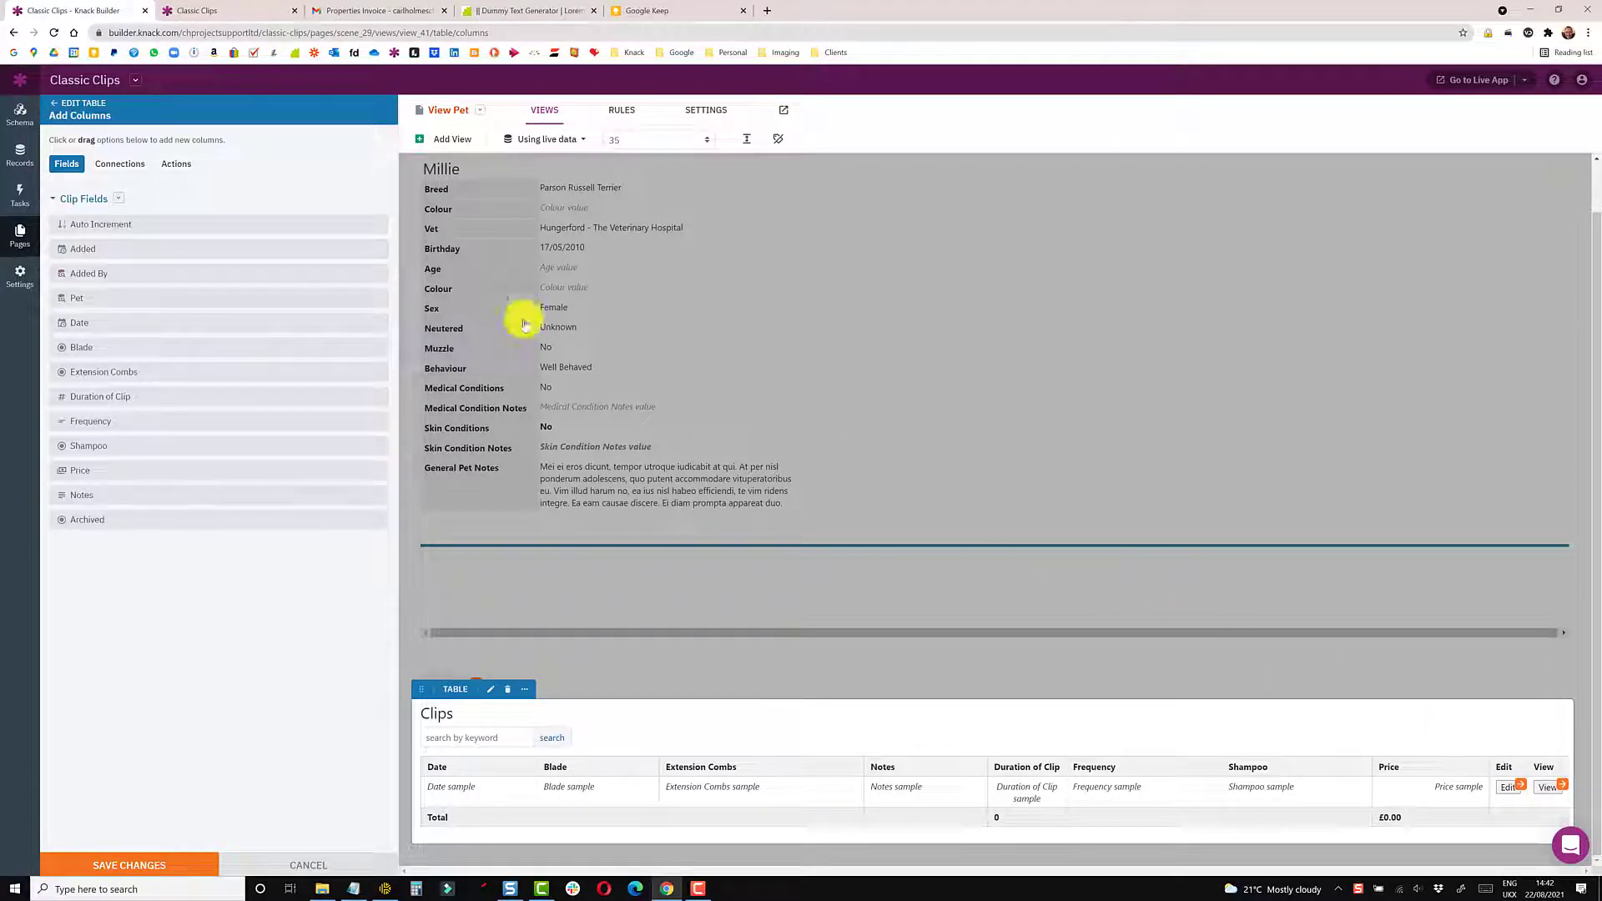
- Add a trigger-action column headed 'Archive' with its link text cleared
click(175, 165)
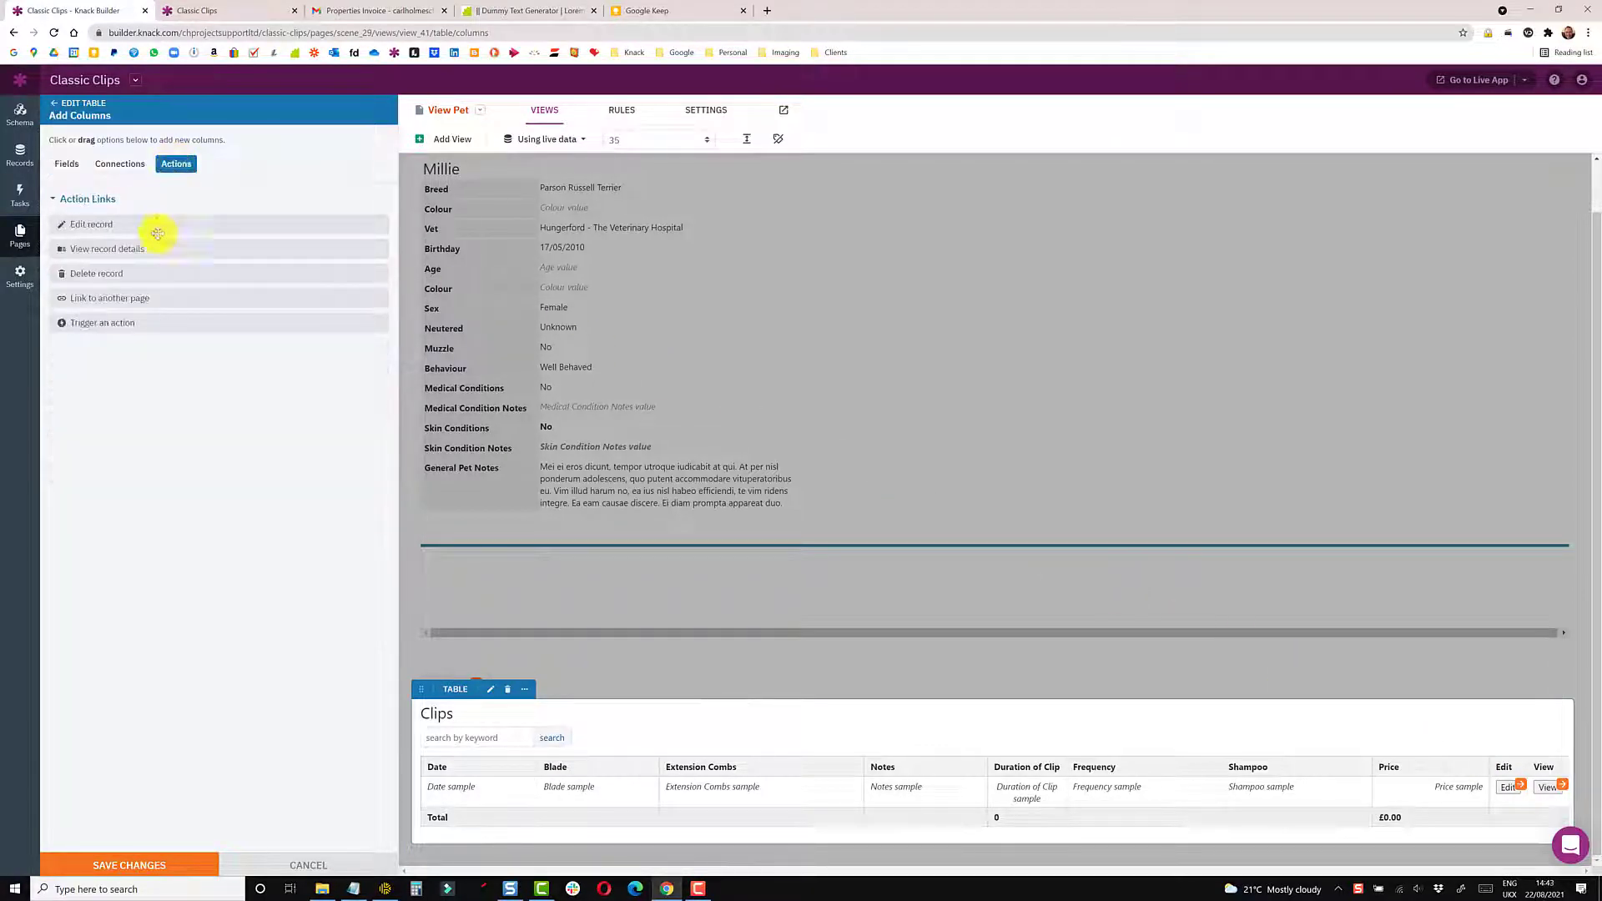
click(138, 325)
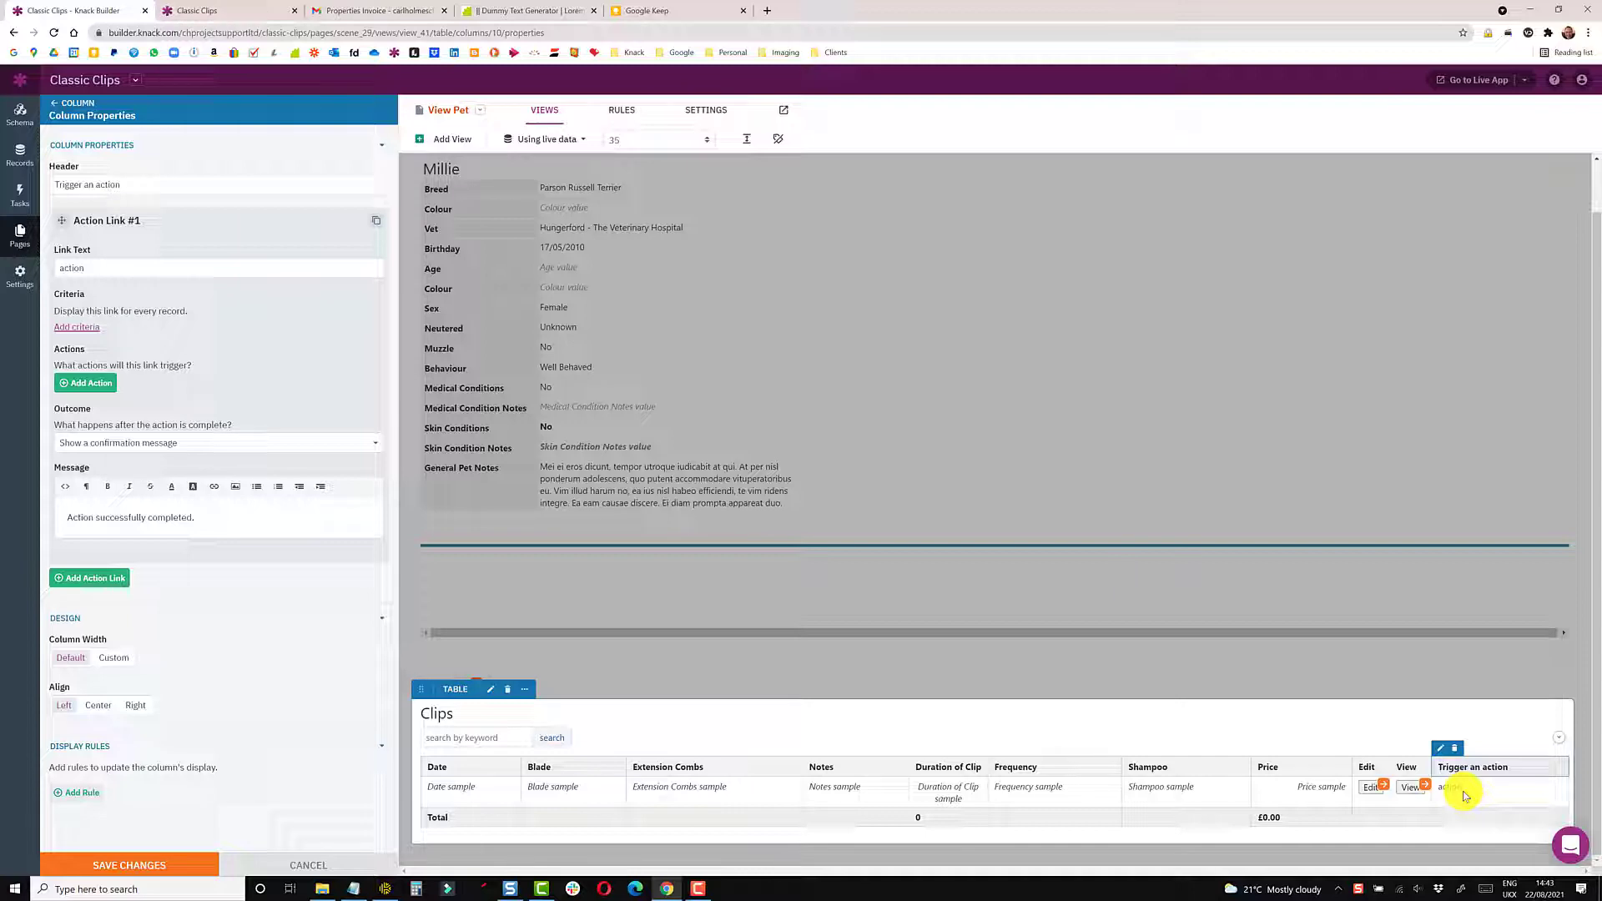
drag(132, 183, 50, 184)
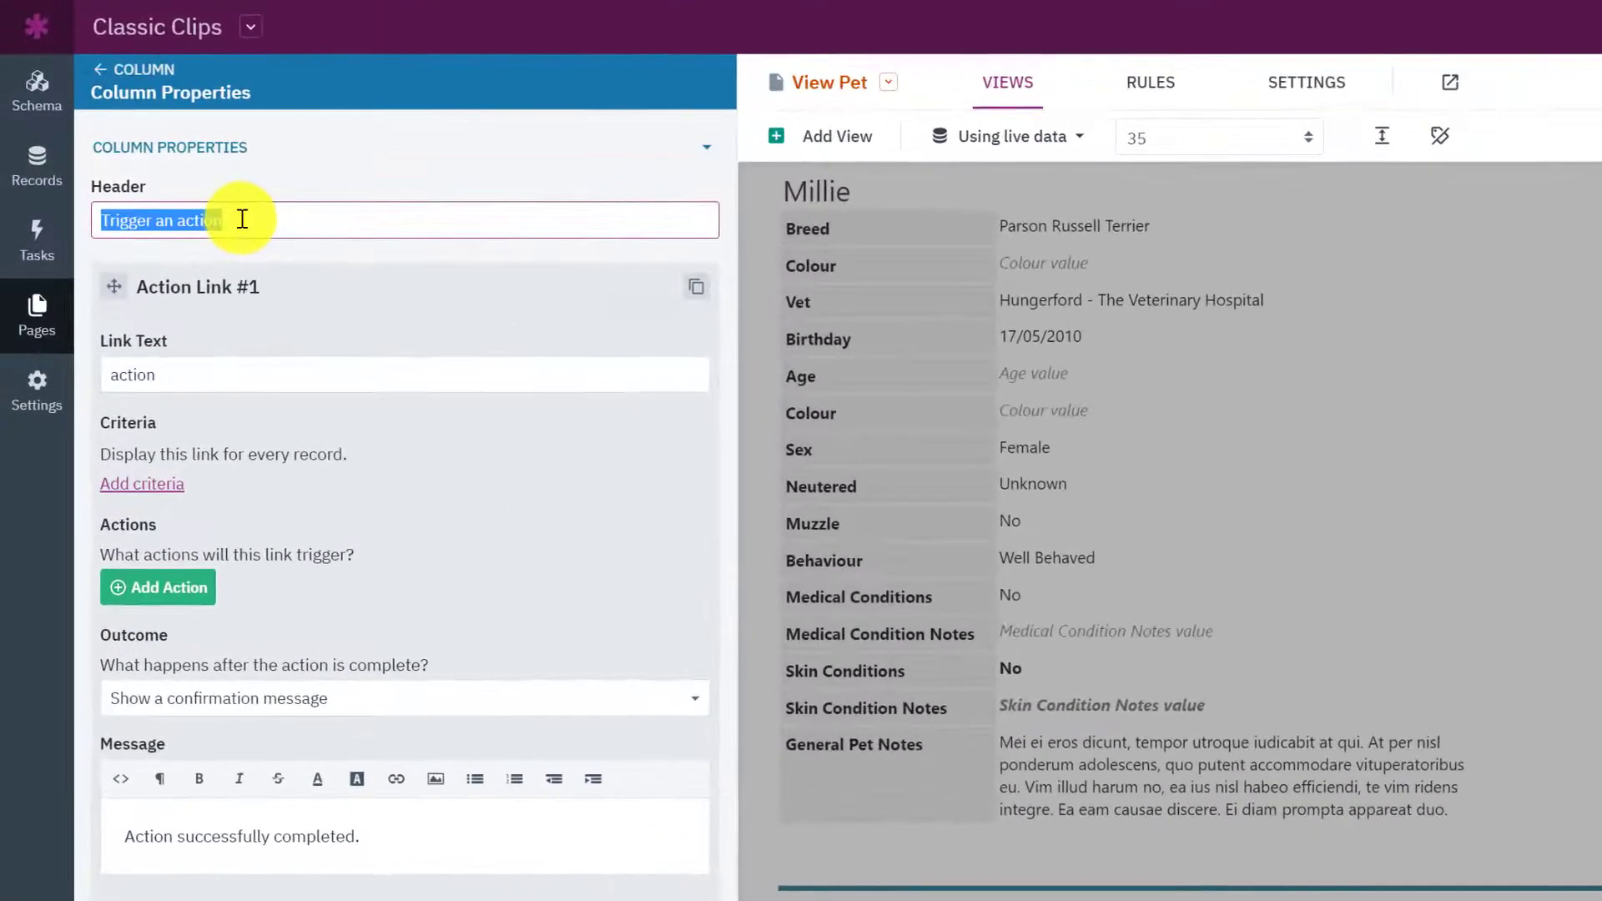
text(Ar)
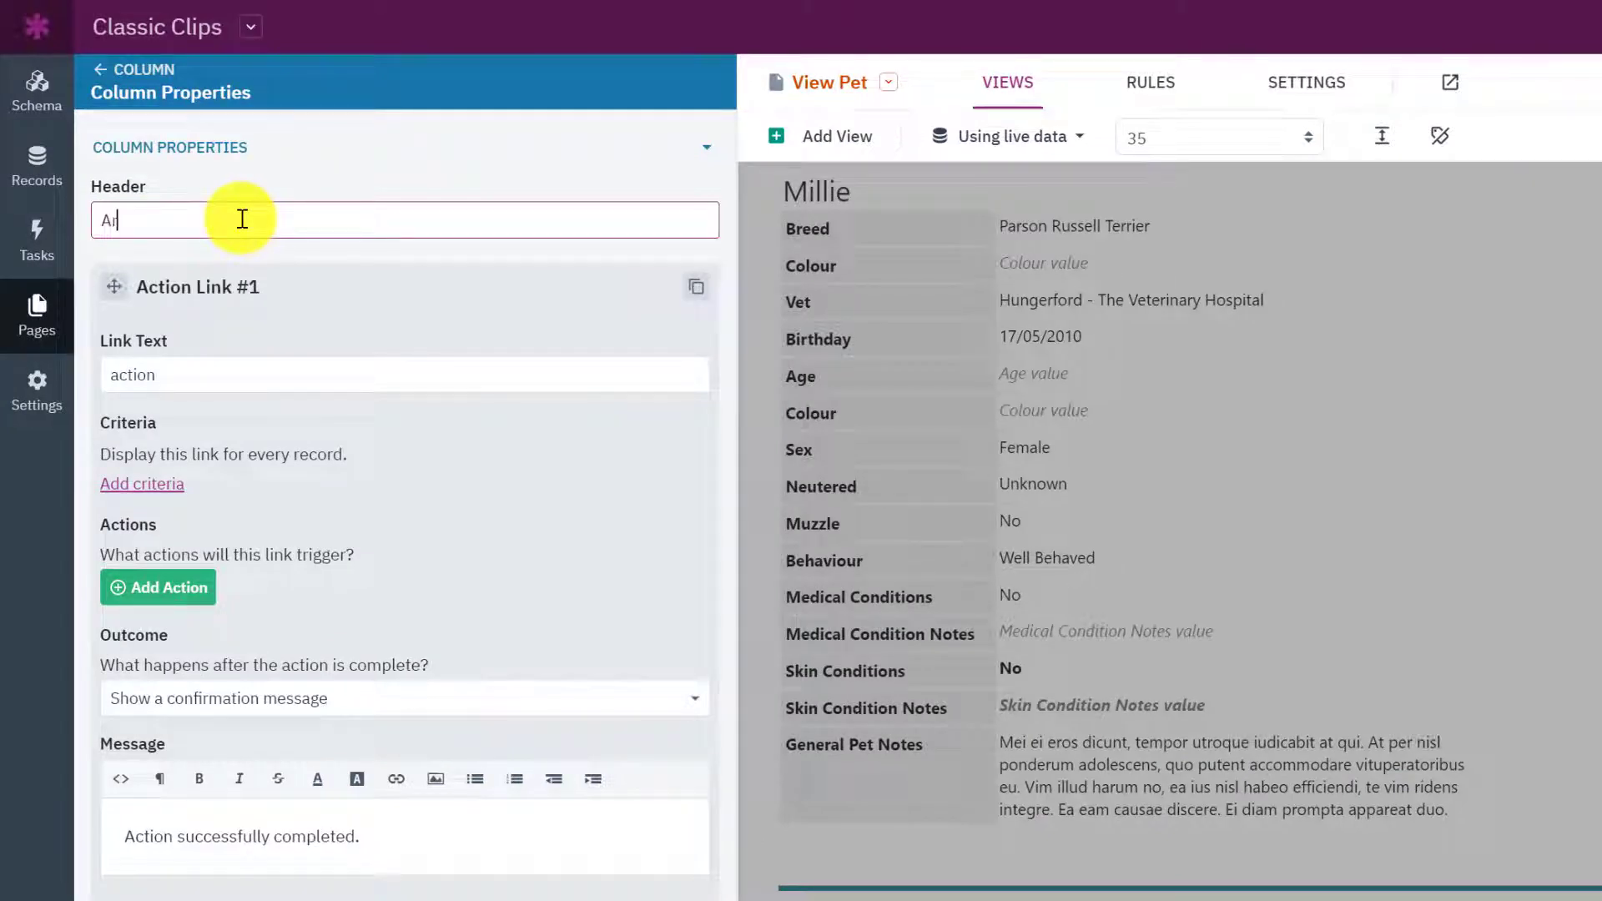
text(chive)
drag(155, 375, 108, 374)
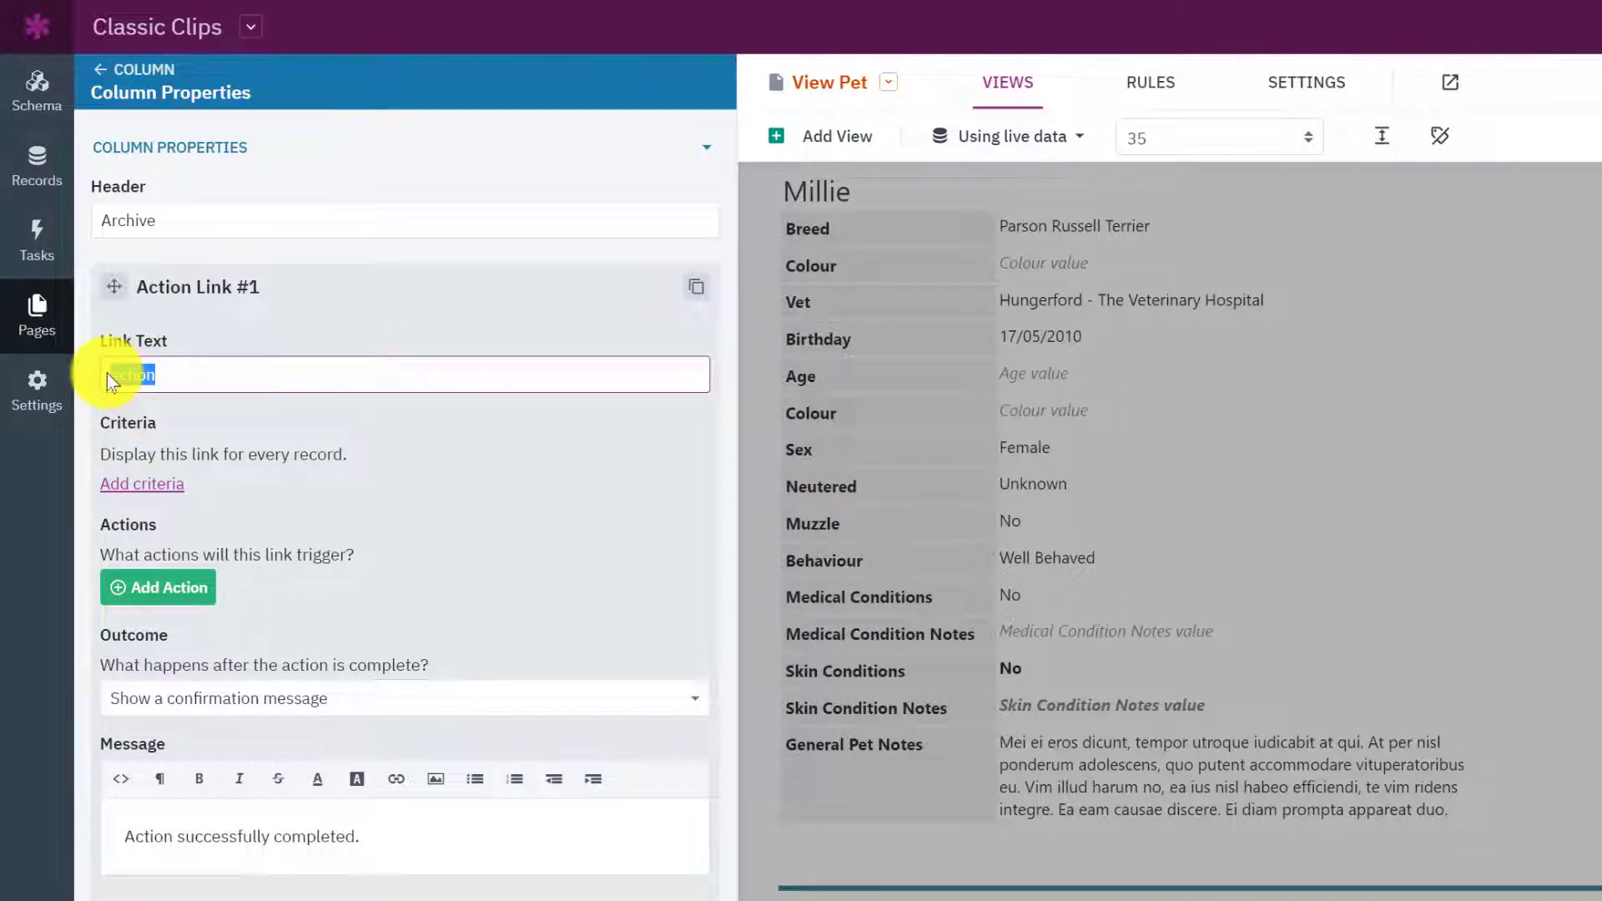
key(BackSpace)
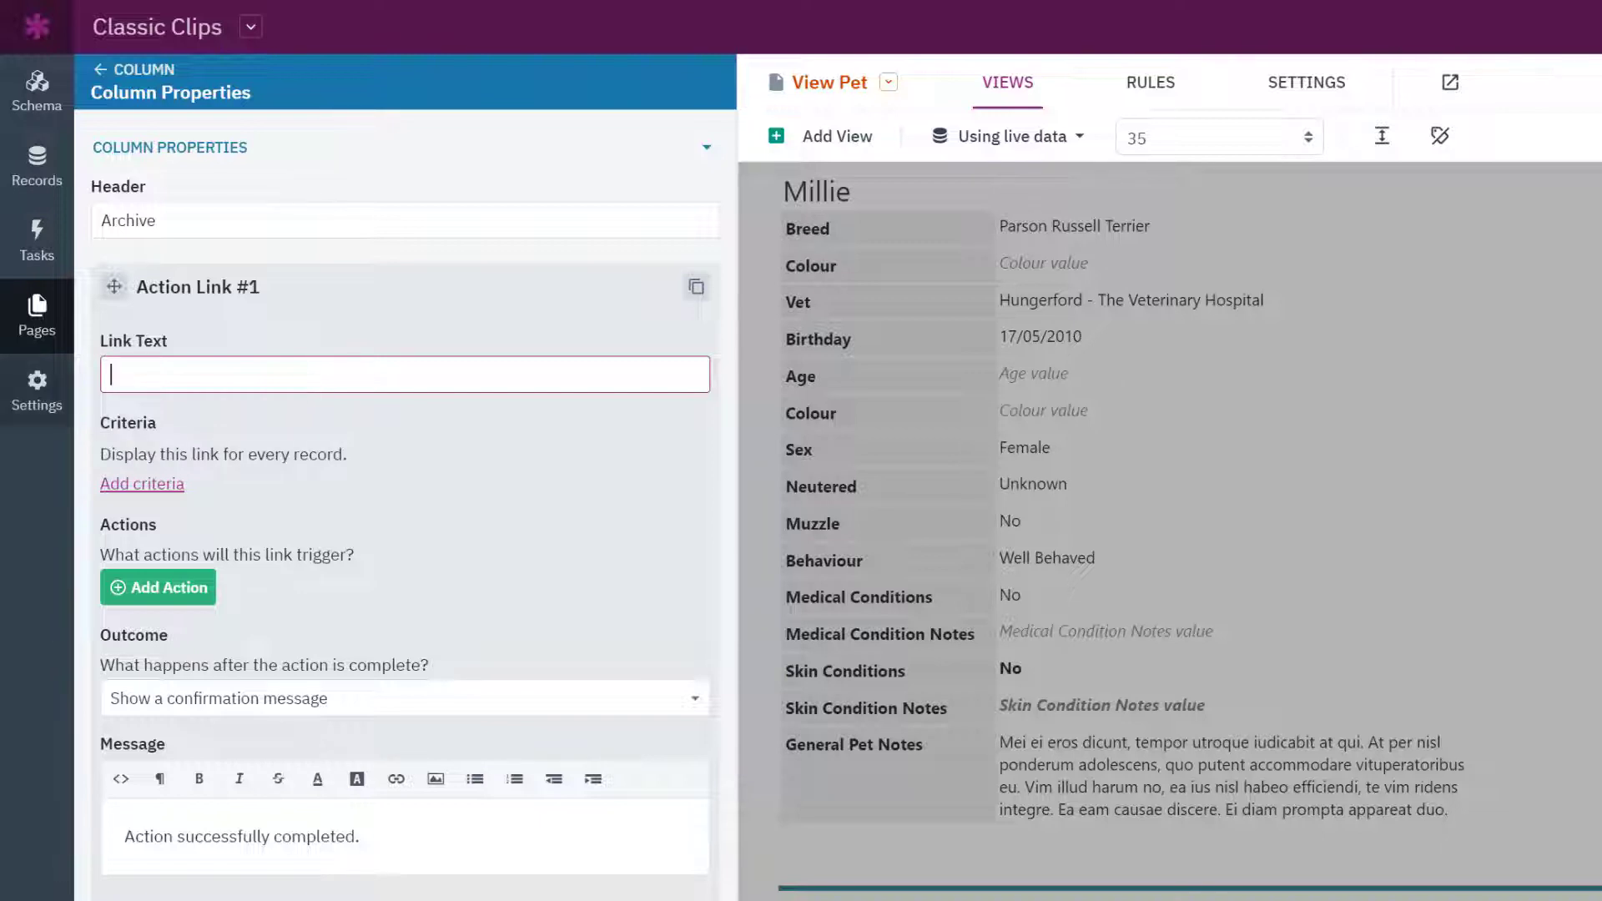
- Make the Archive link update the clip's Archived field to Yes
click(154, 587)
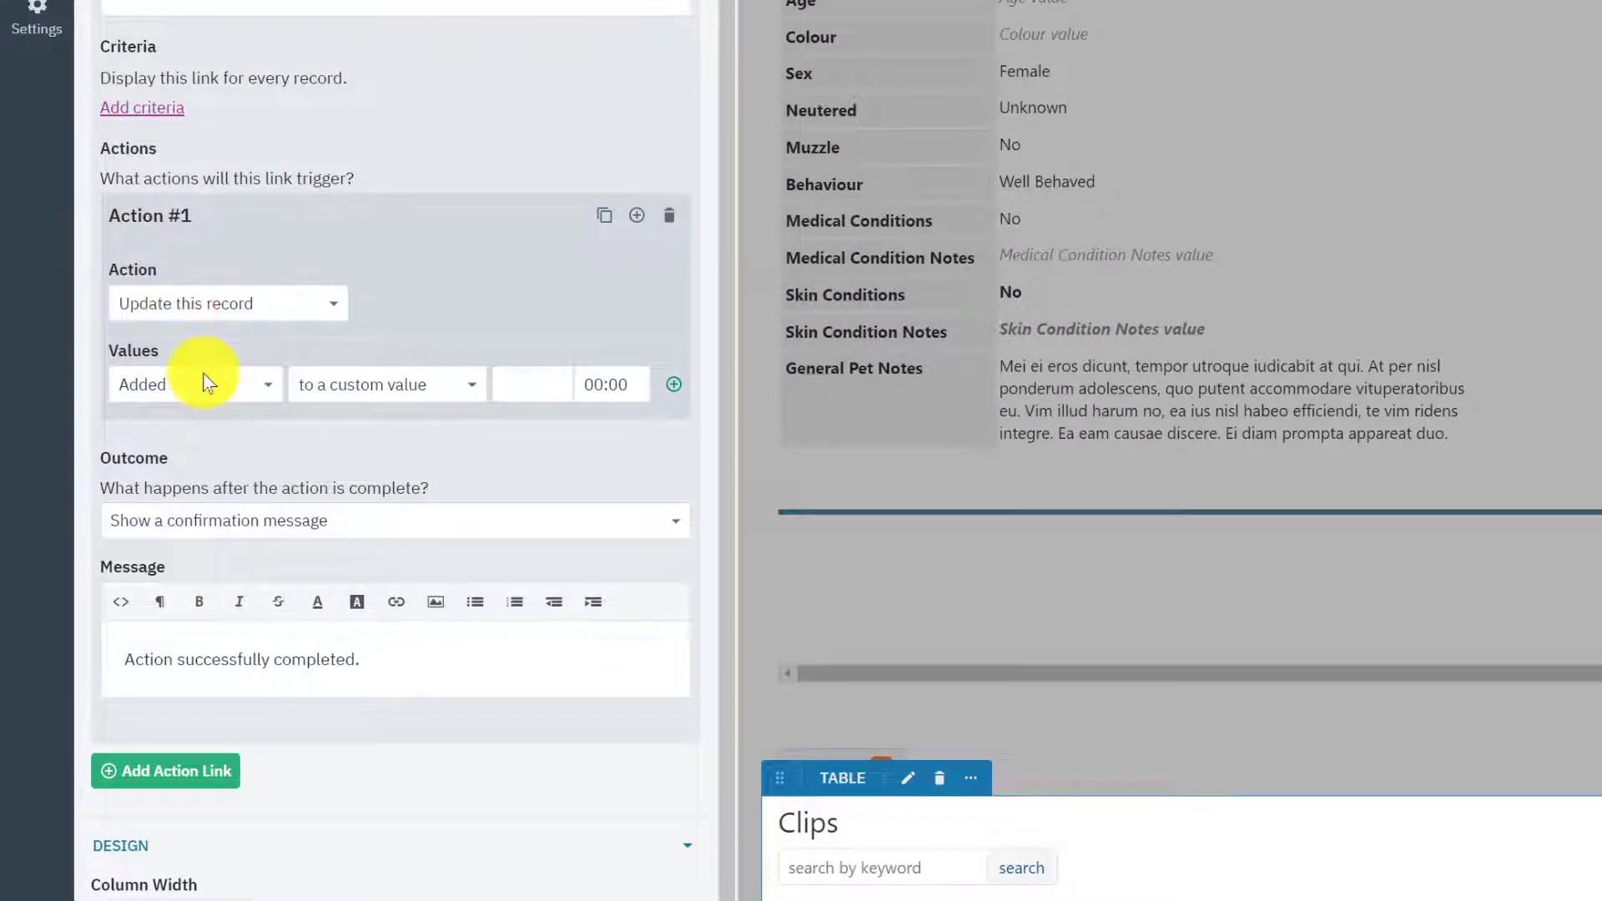
click(207, 384)
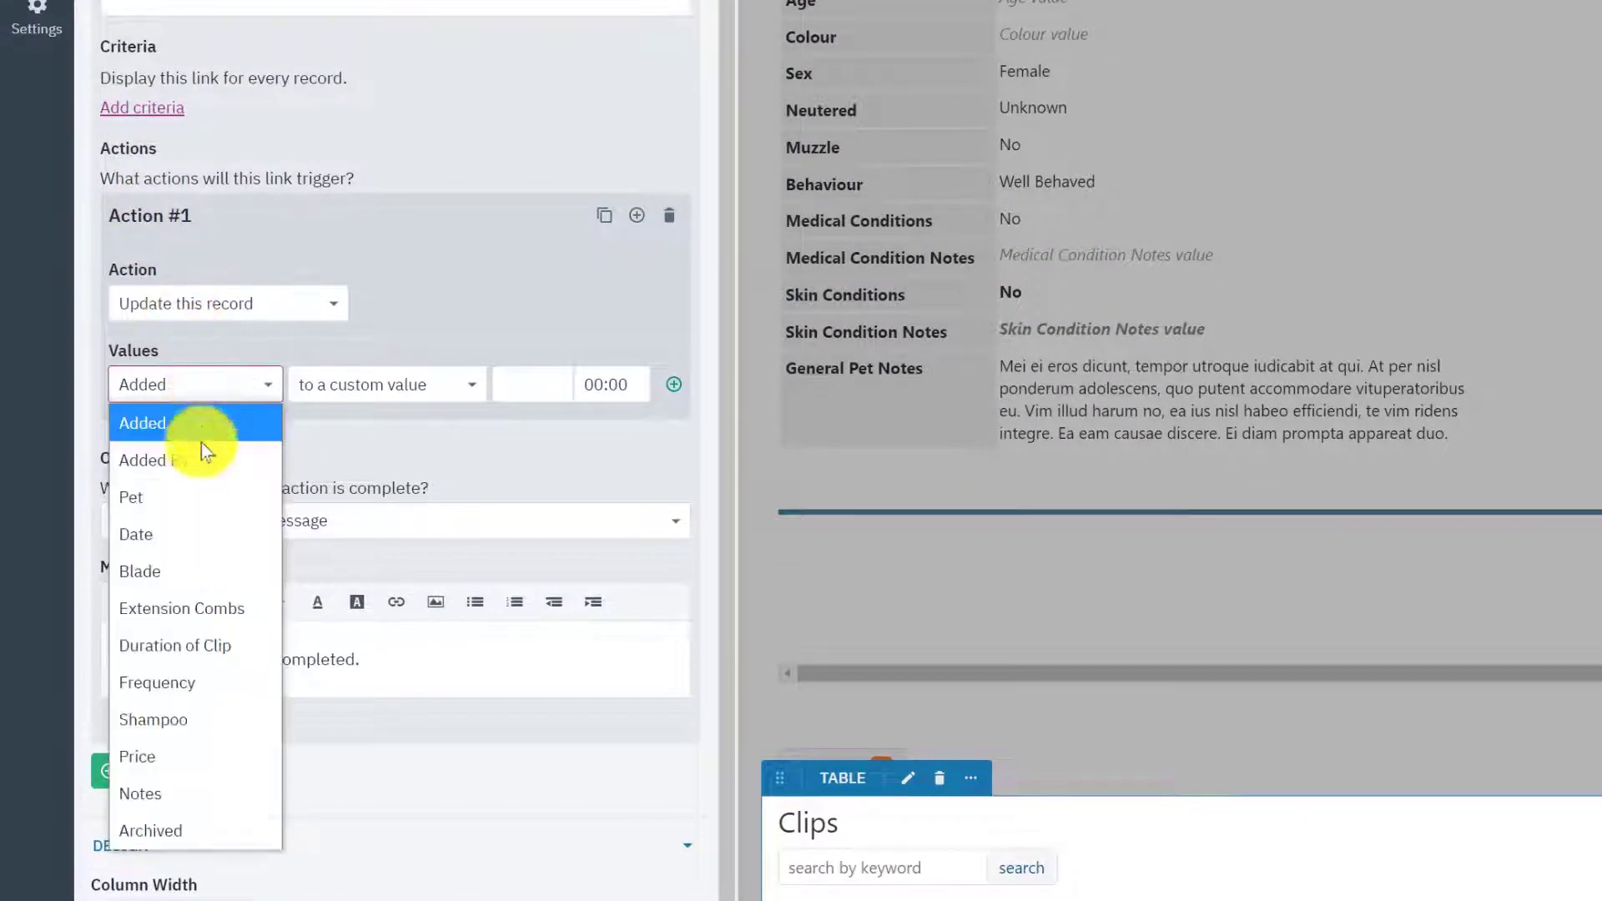
click(189, 828)
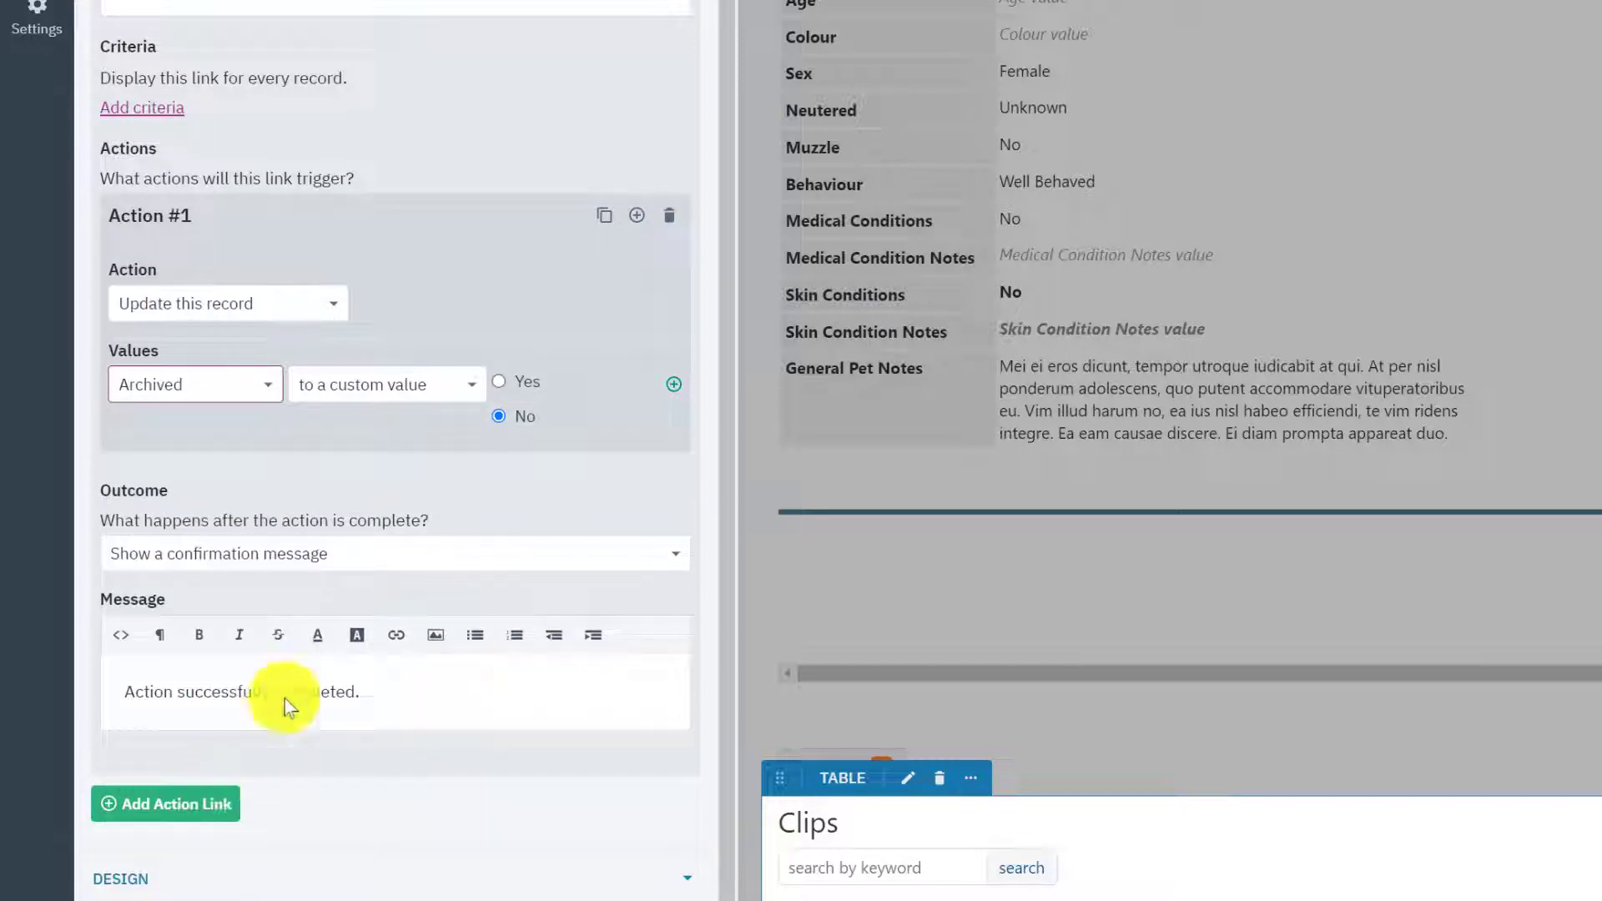
click(517, 384)
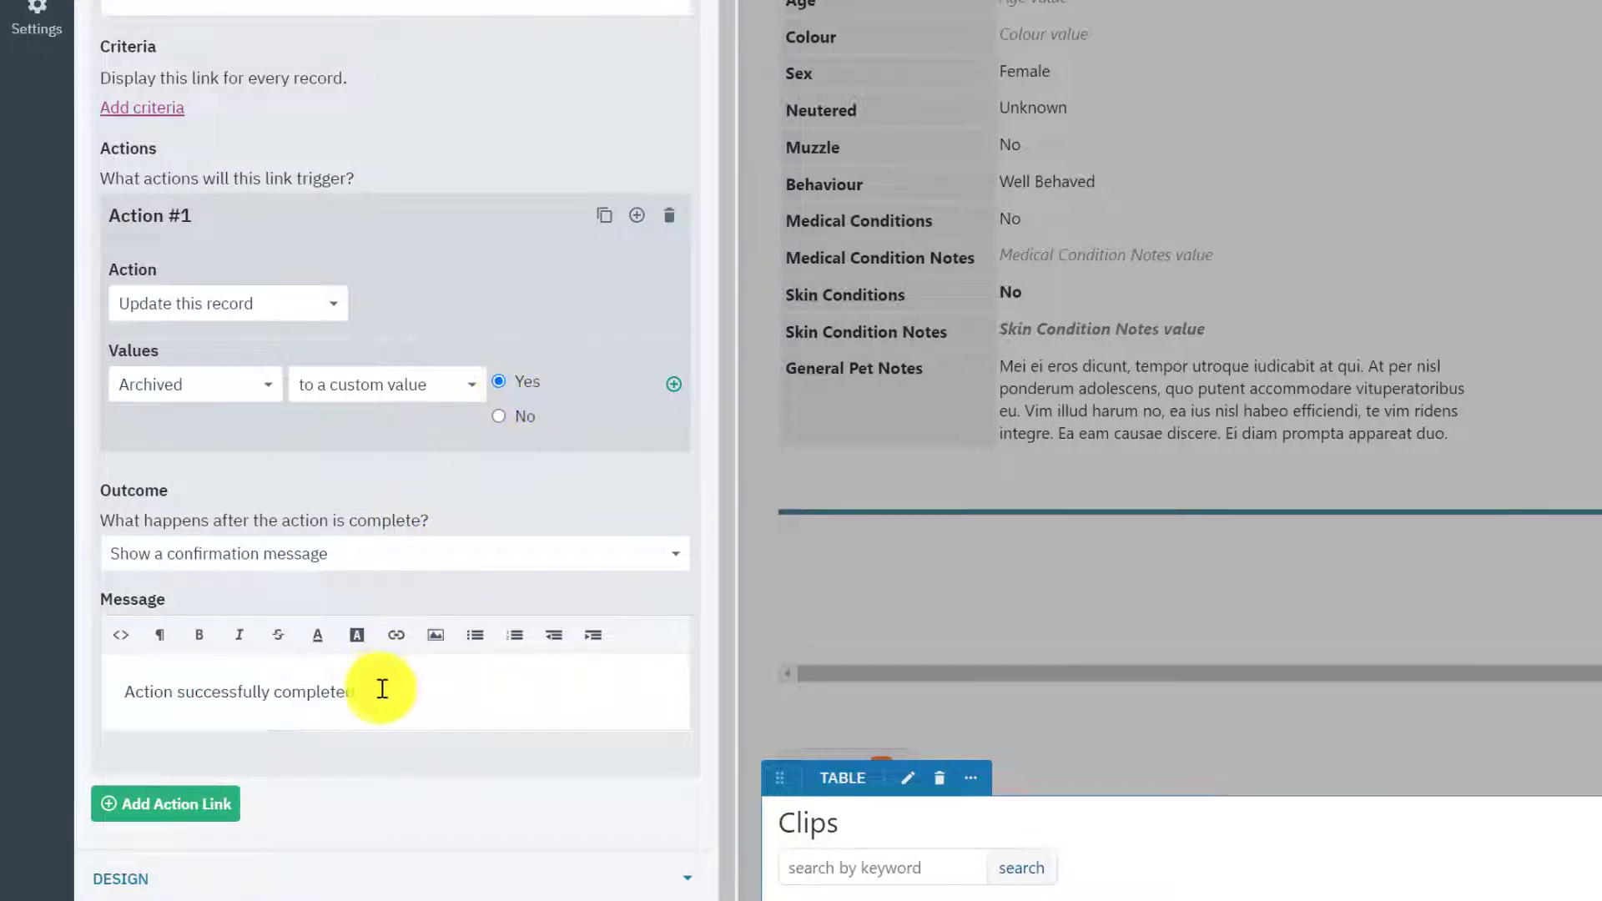
- Replace the confirmation message with 'Archived' formatted as Header 3
drag(382, 689, 121, 675)
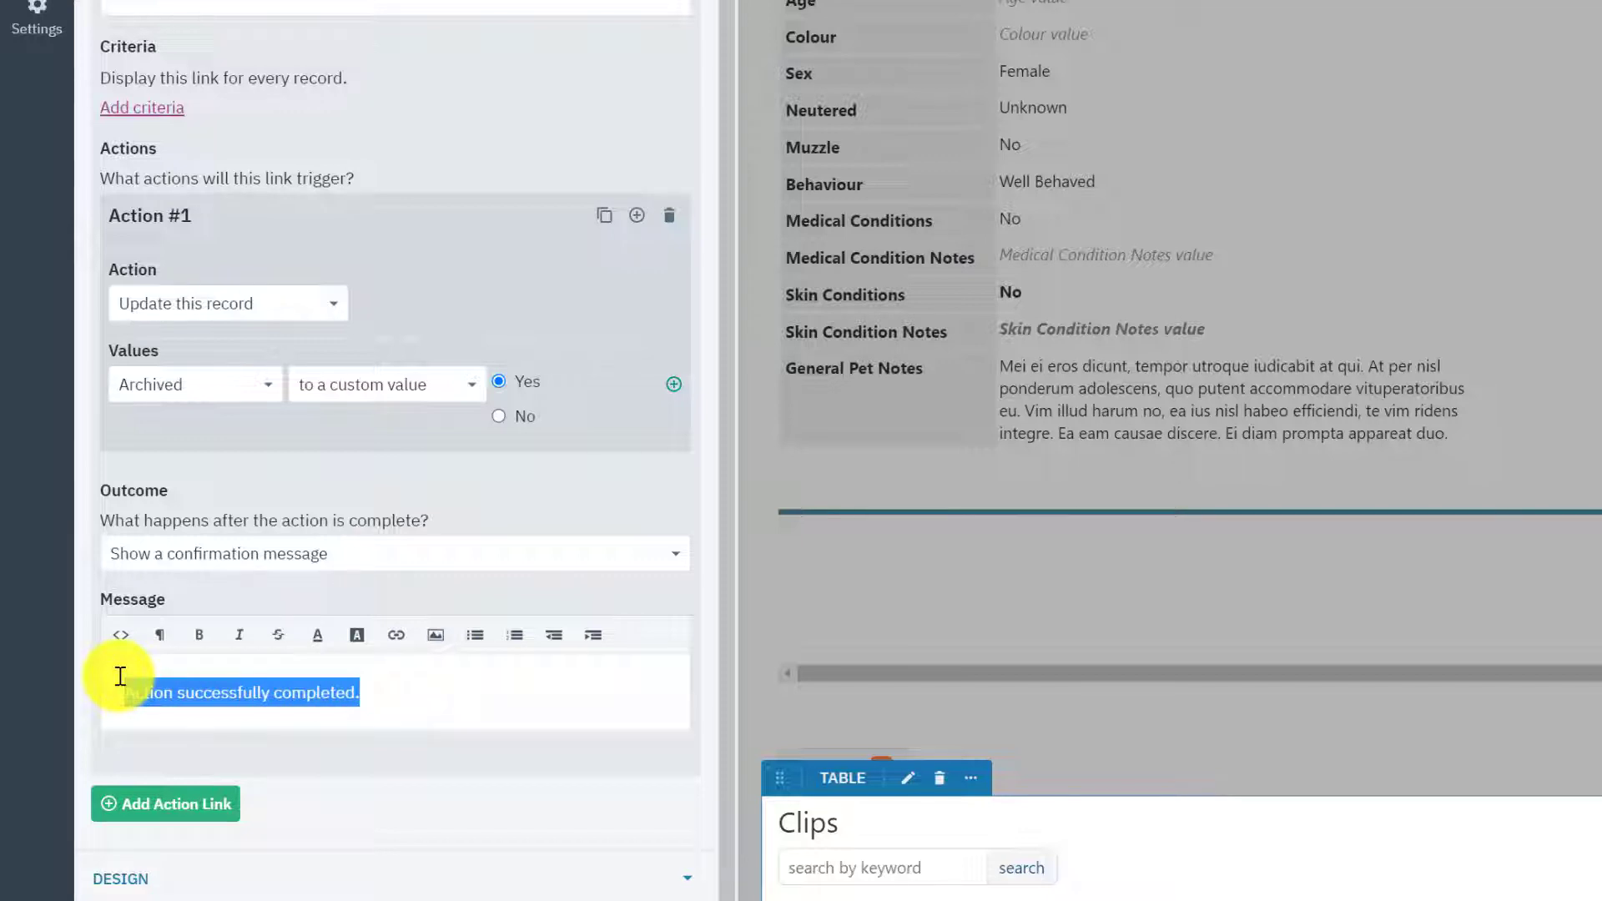
text(Archived)
double_click(120, 676)
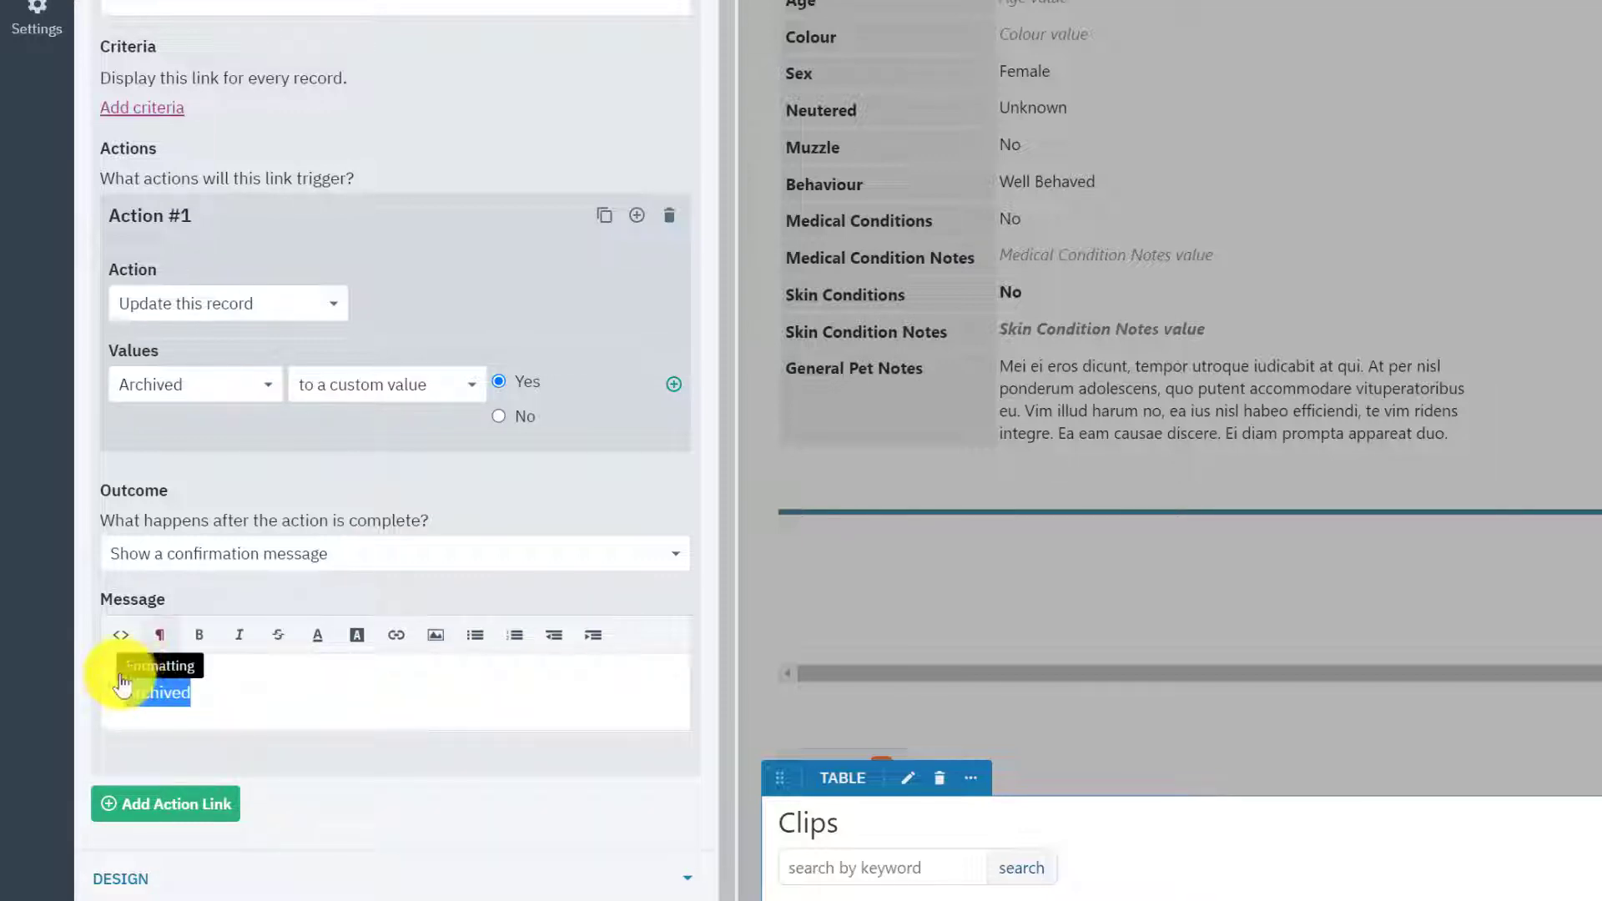
click(147, 644)
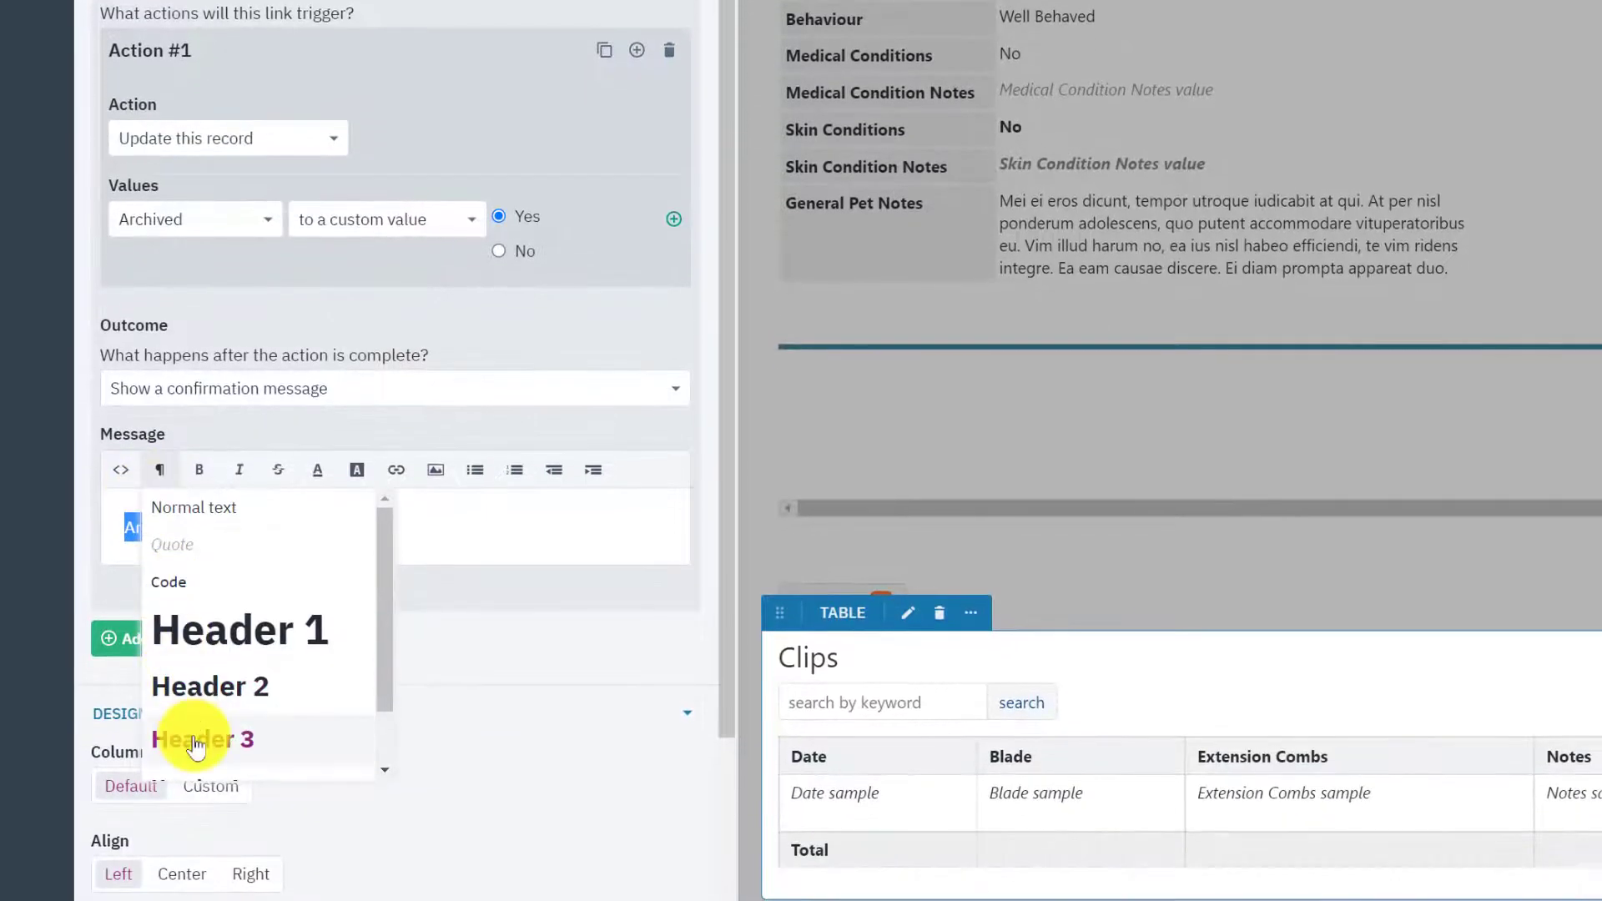
click(200, 780)
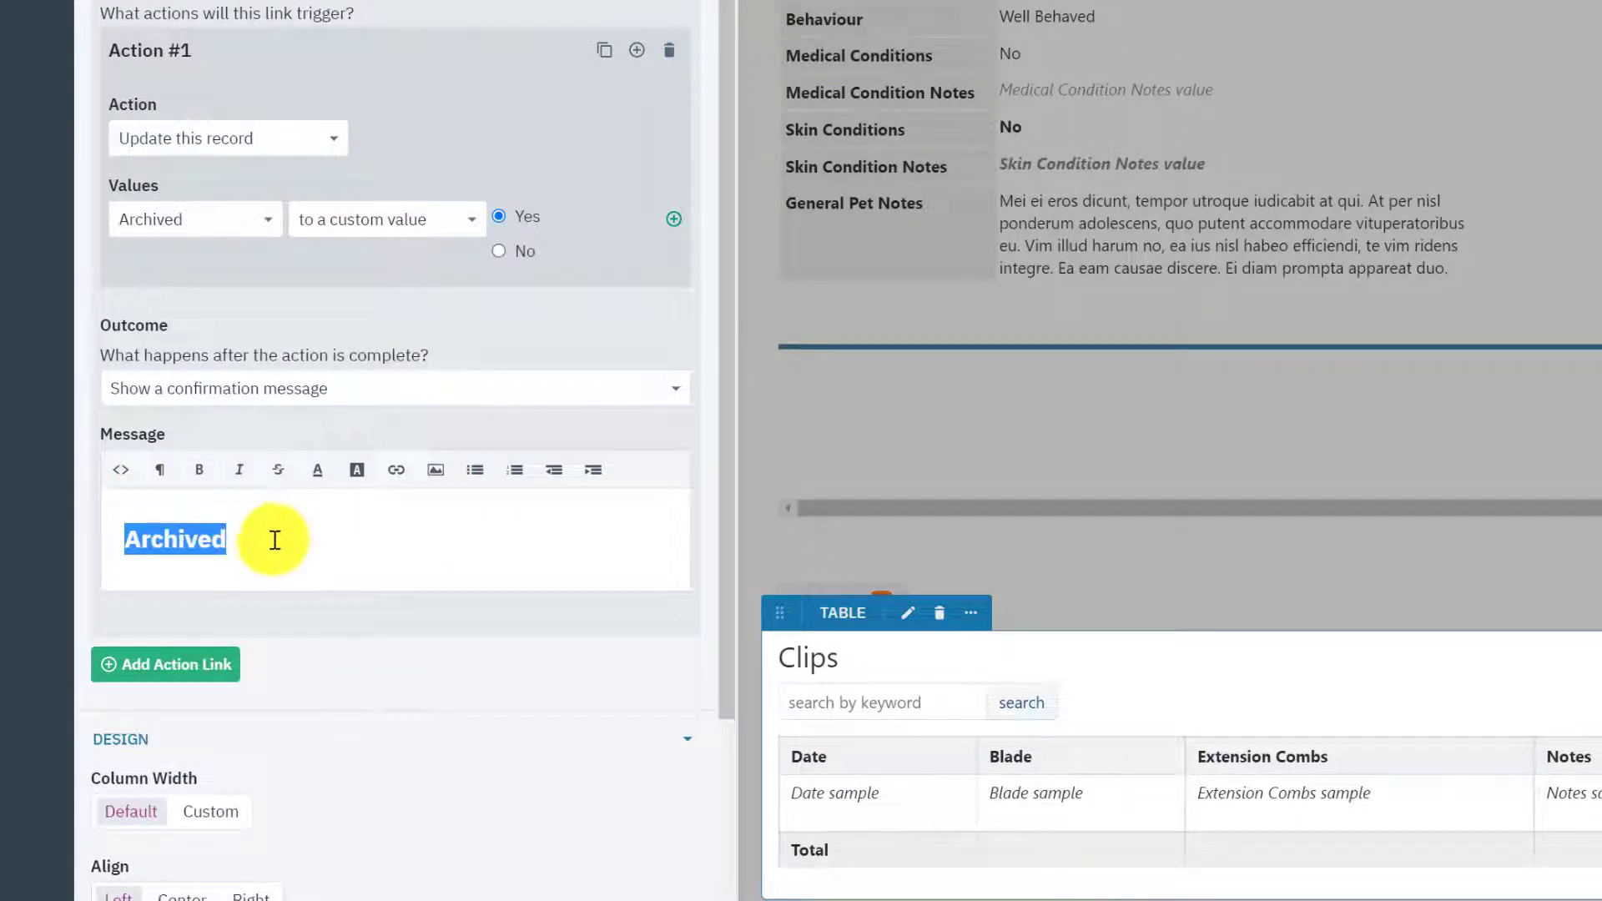
scroll(304, 618, down, 3)
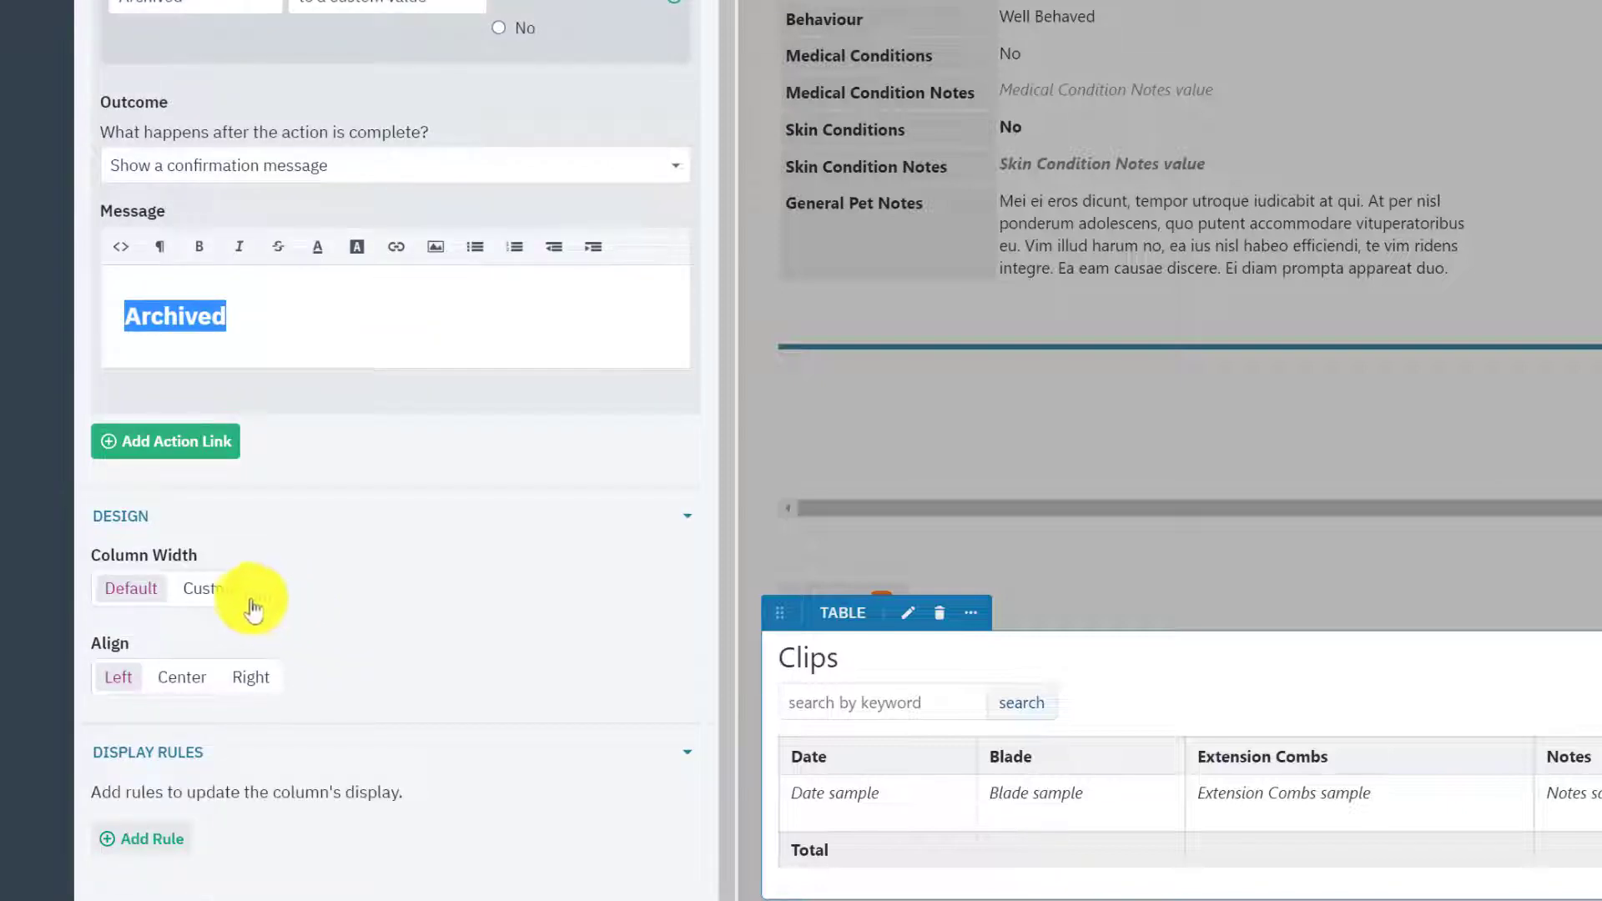
- Give the Archive column a custom width, centre it, and add a rule for Archived is No
click(208, 595)
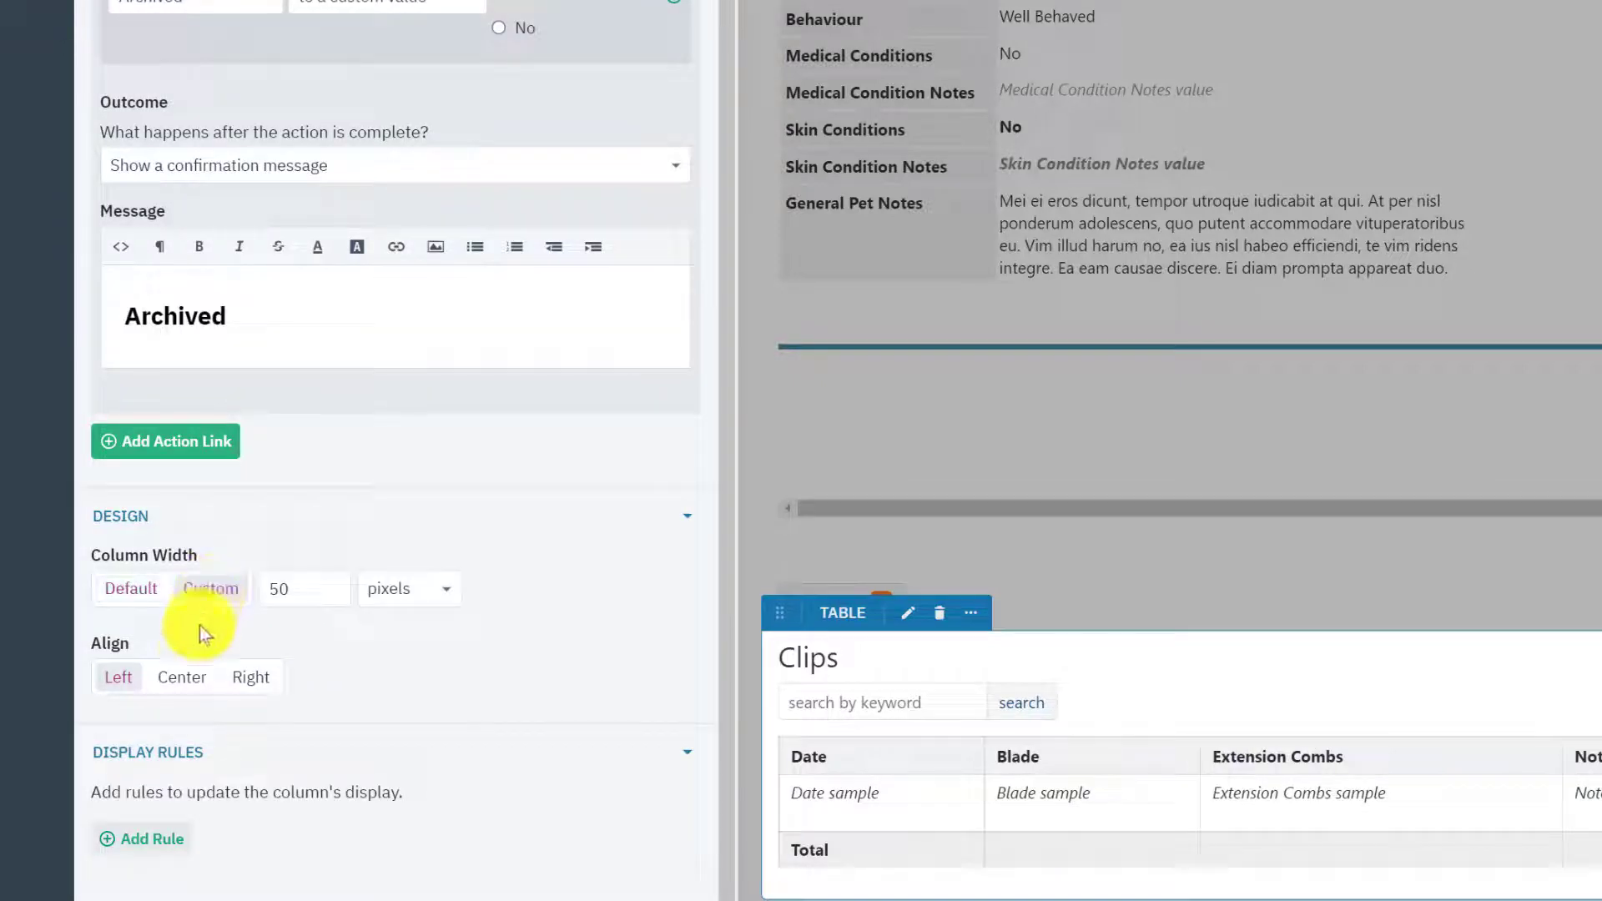
click(181, 684)
click(155, 838)
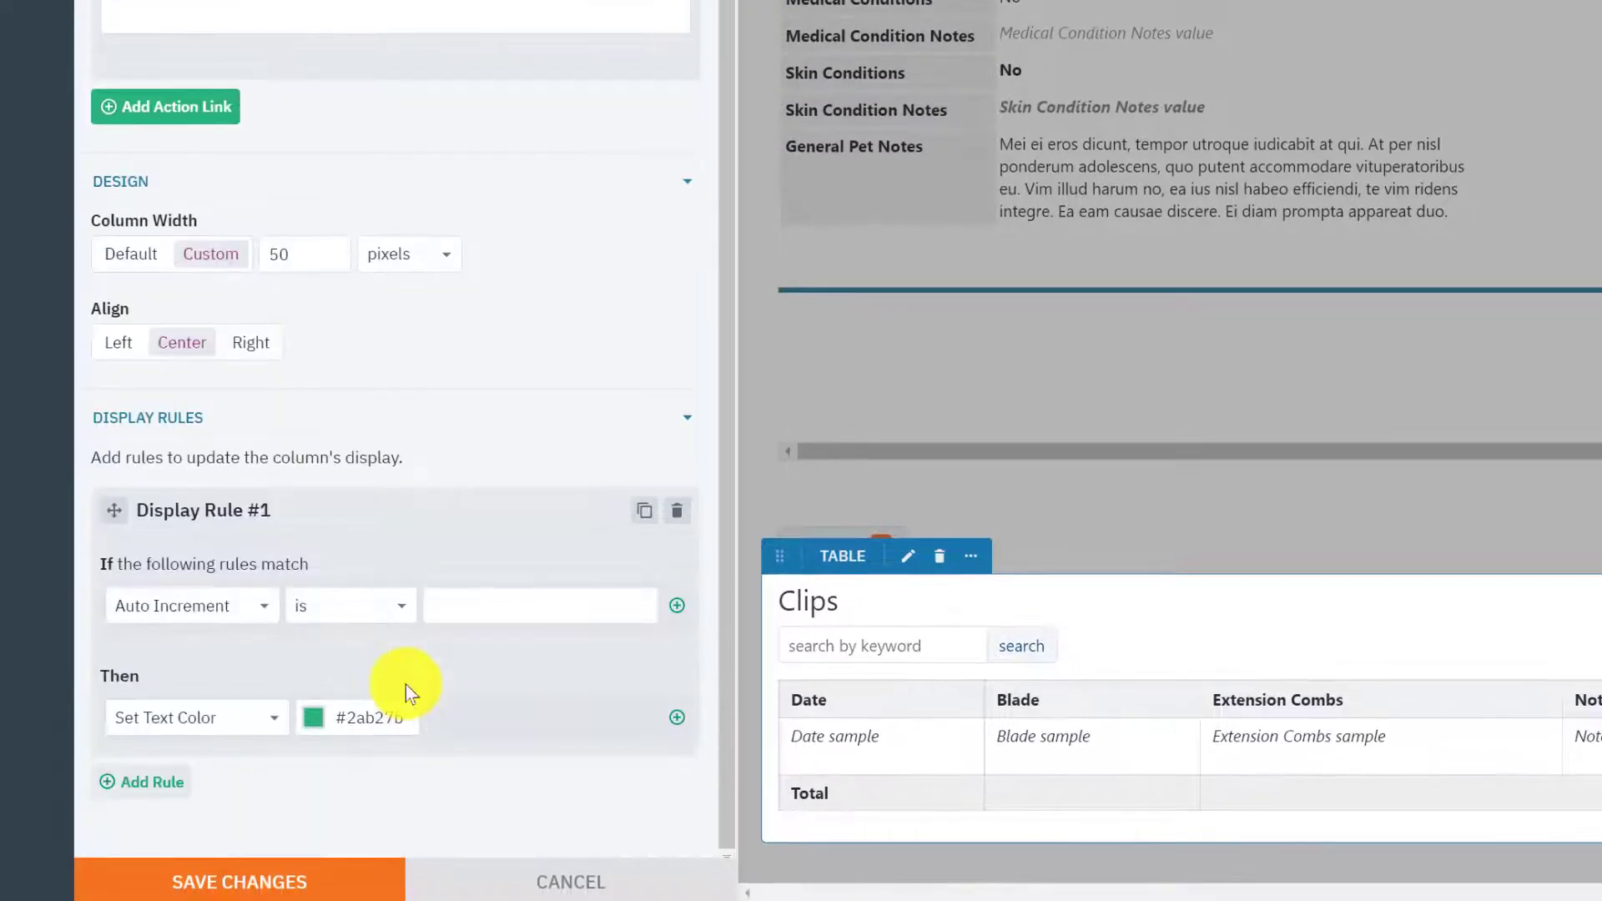
click(246, 613)
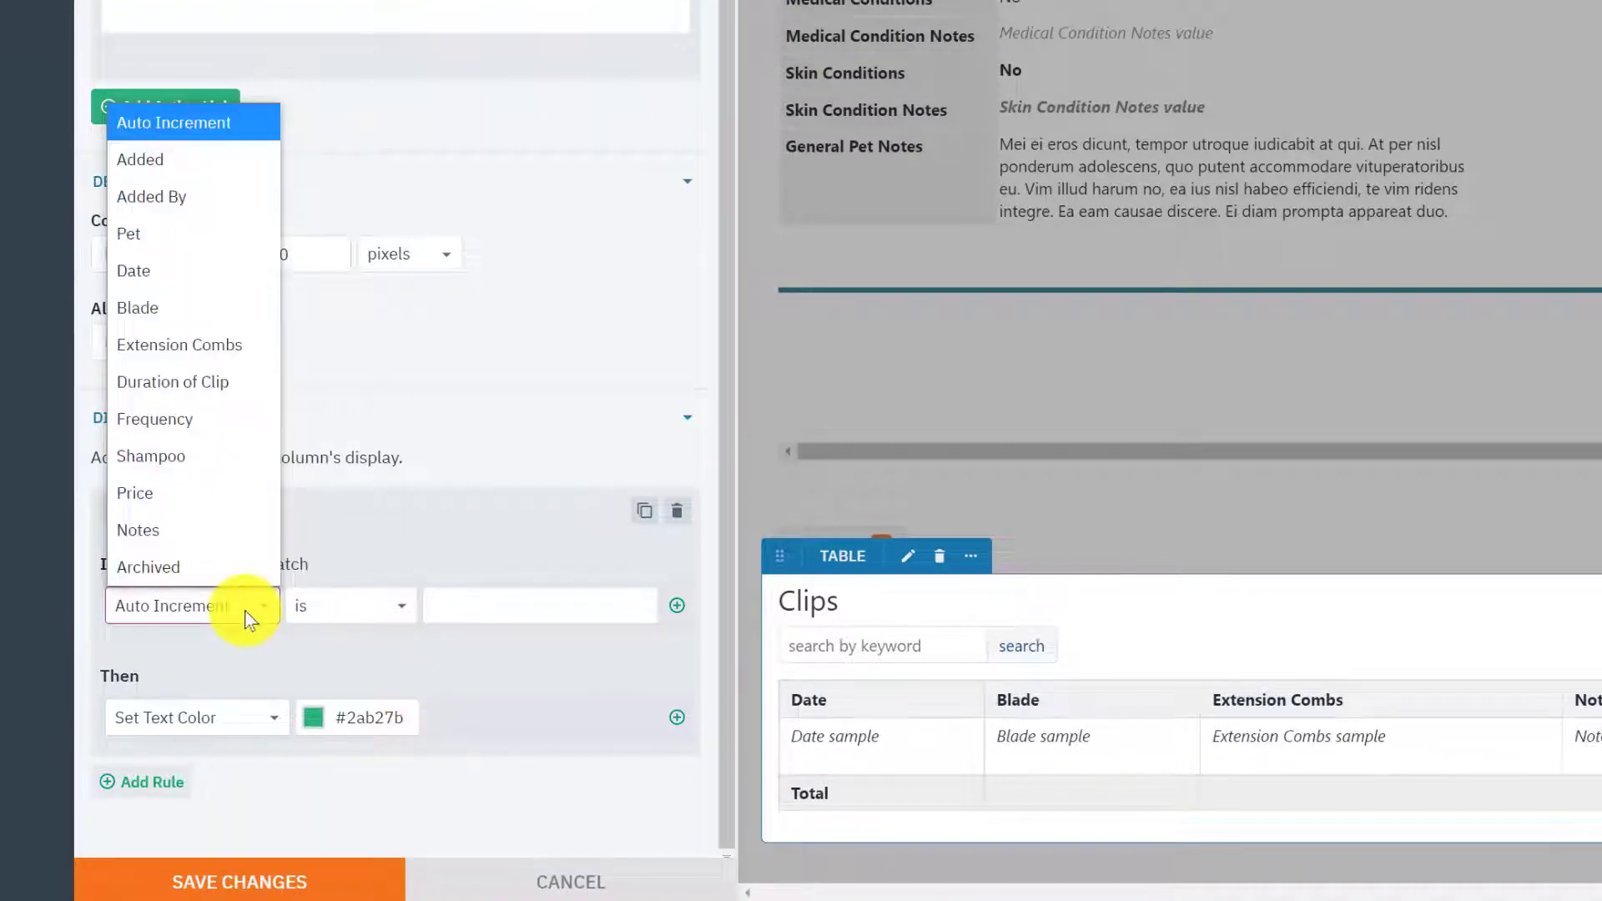
click(234, 577)
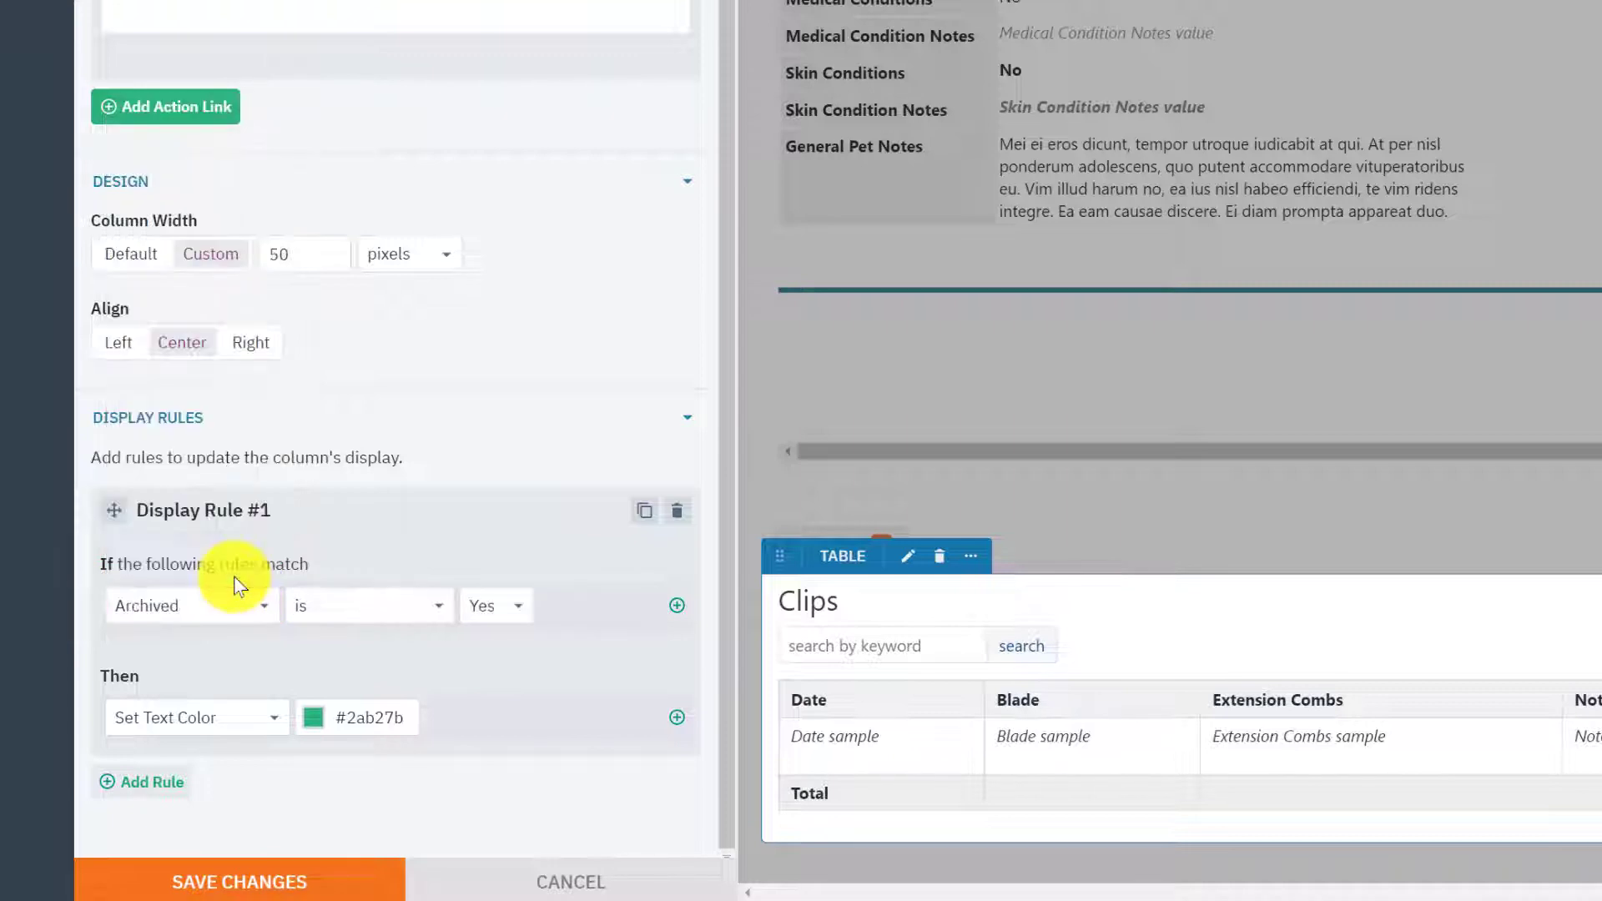
click(498, 608)
click(497, 680)
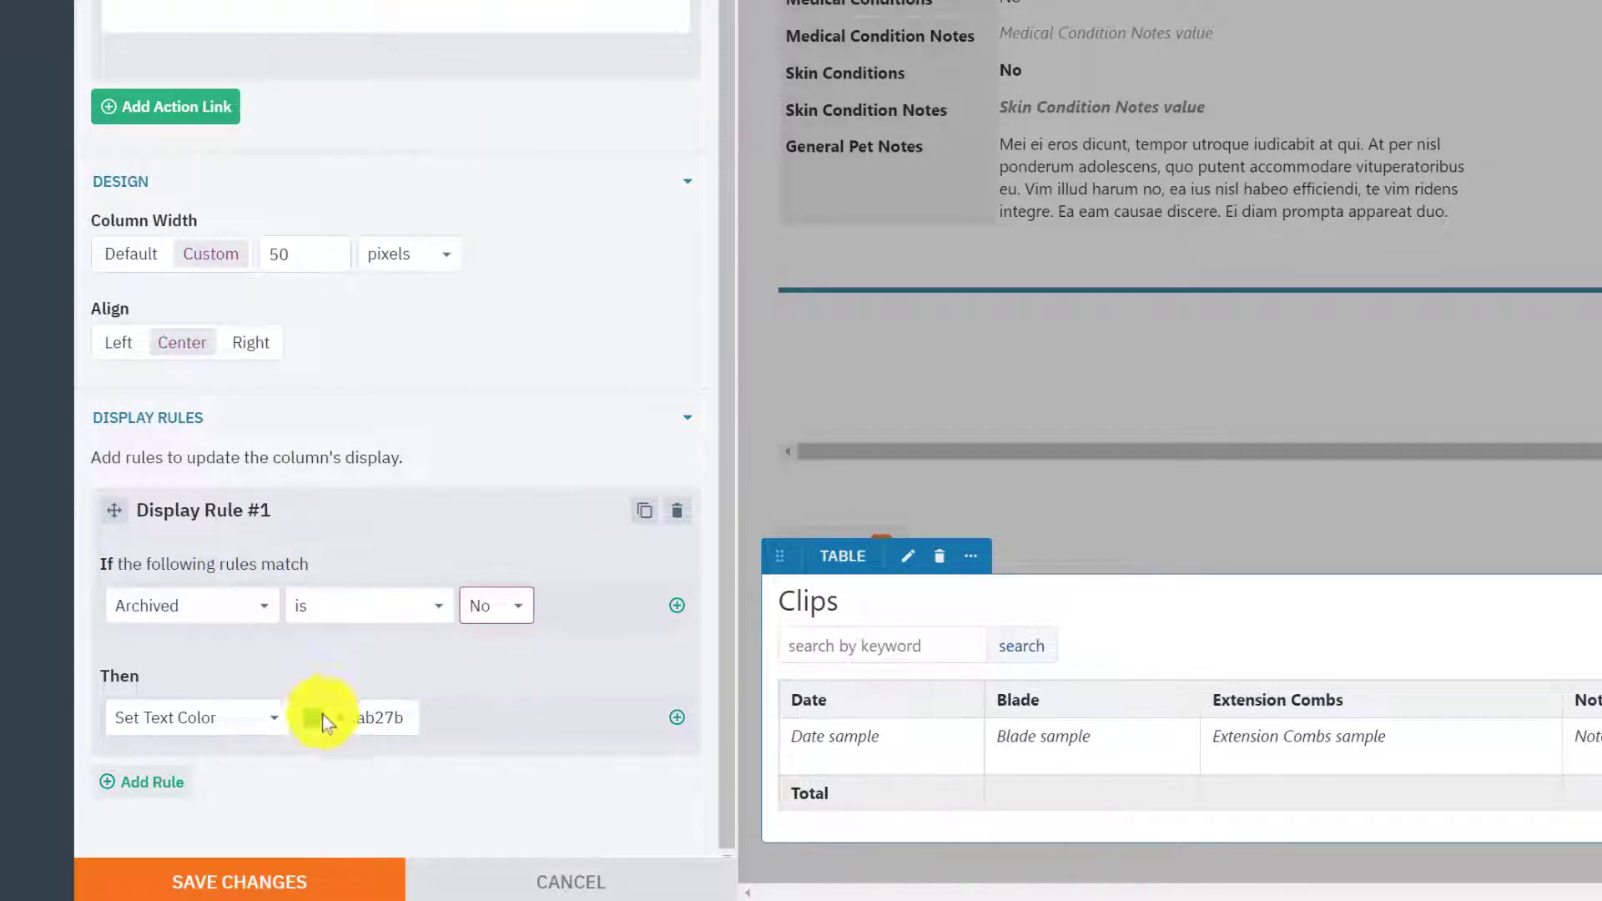
- Make the rule display the history icon in dark blue #070d80
click(253, 722)
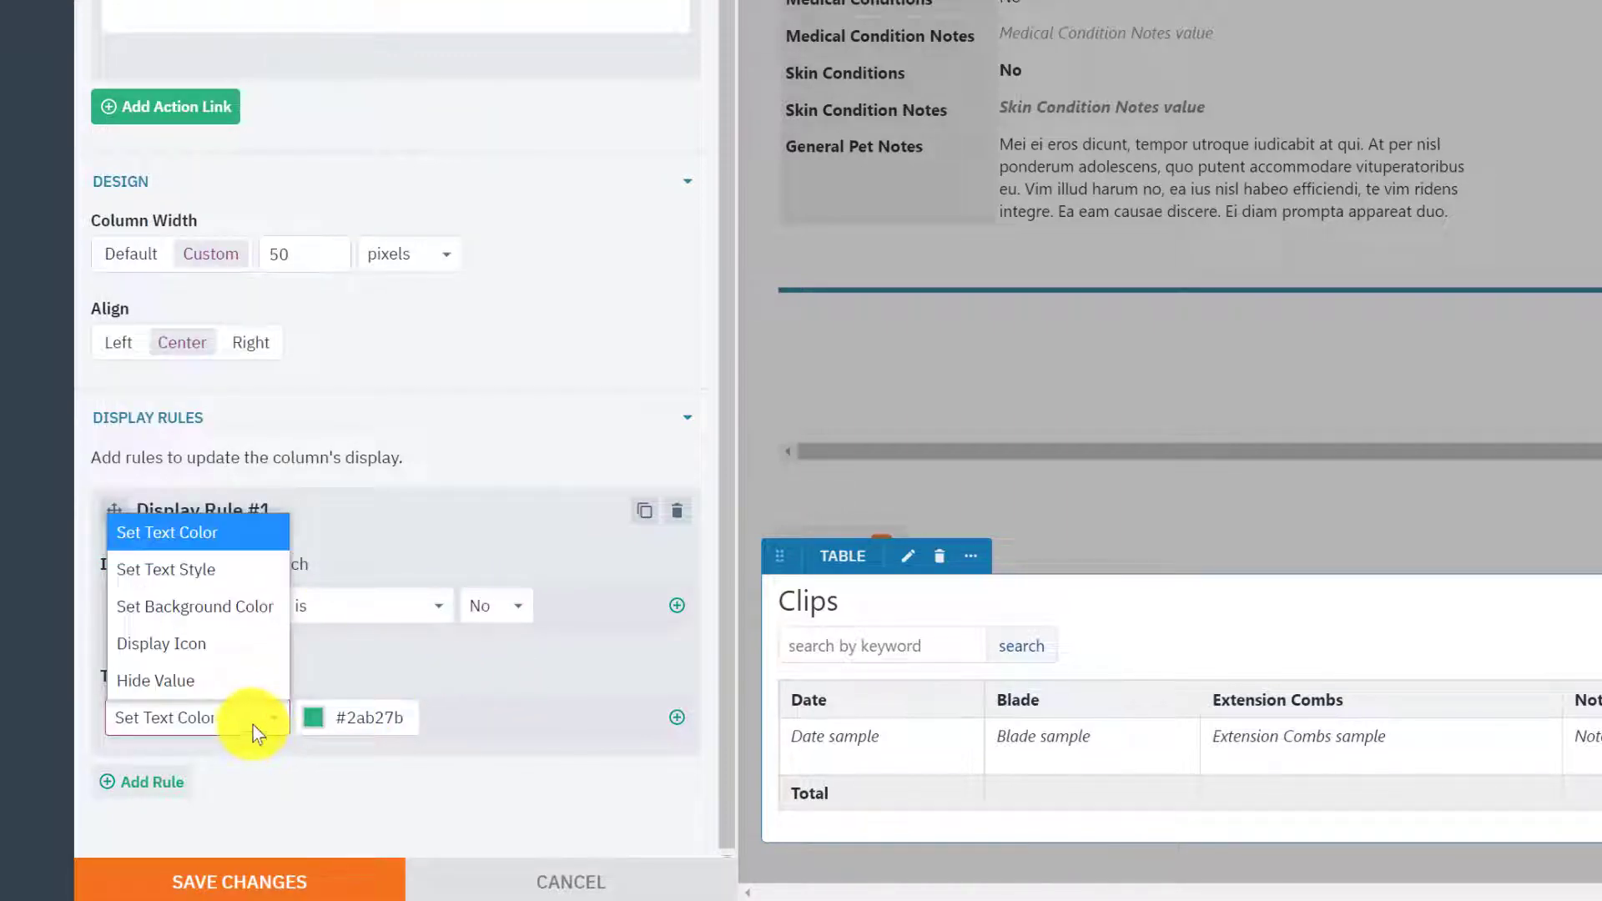
click(221, 649)
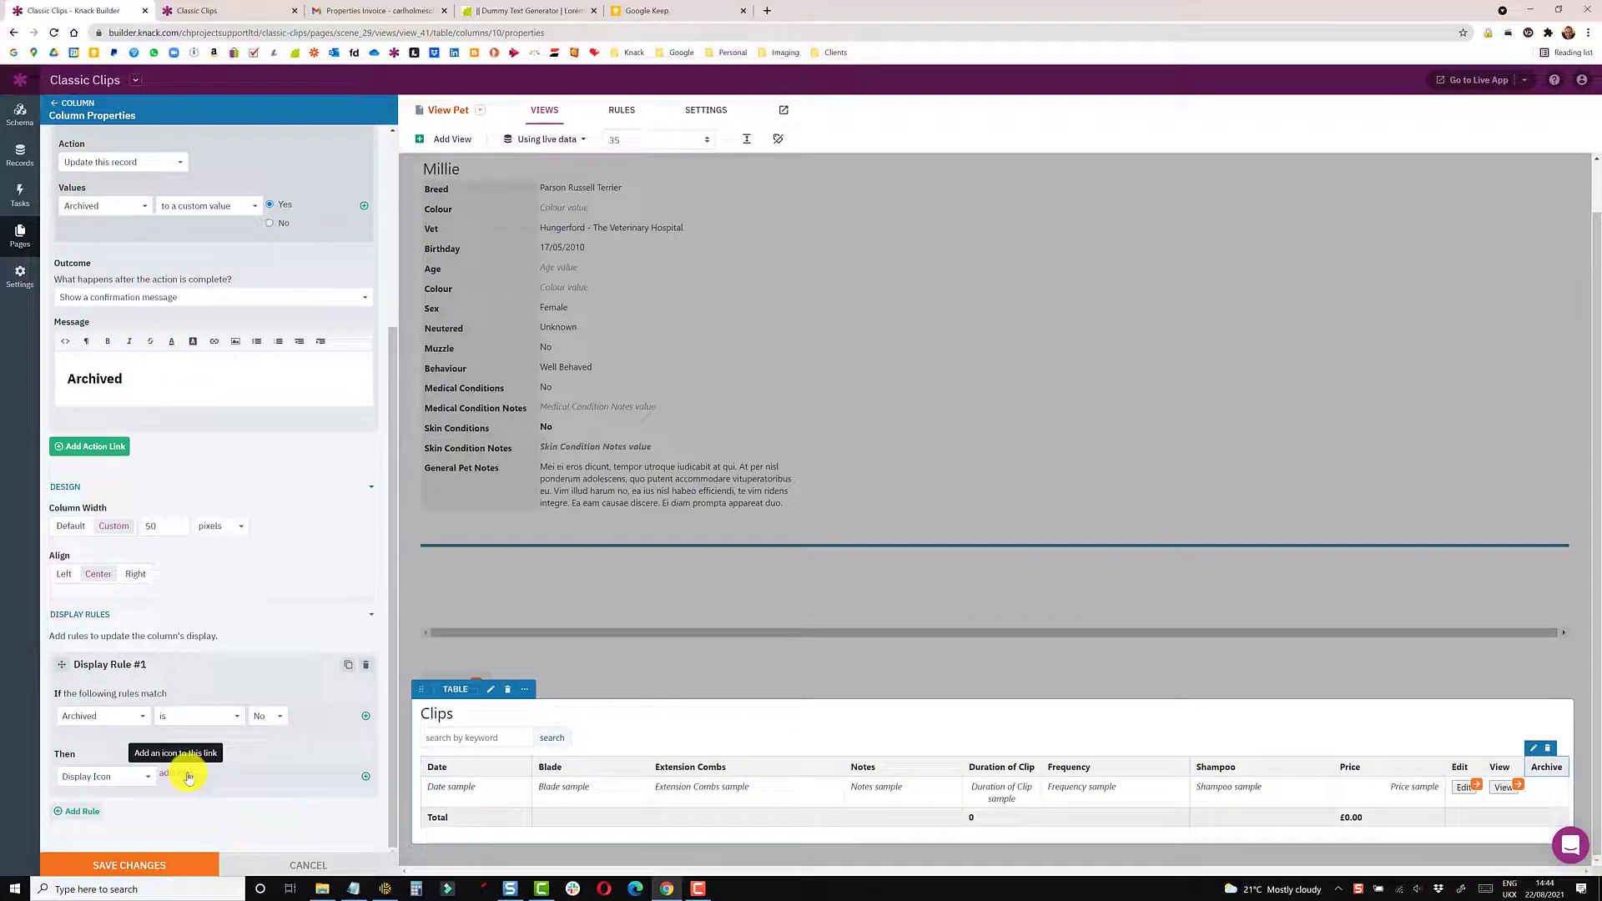
click(218, 761)
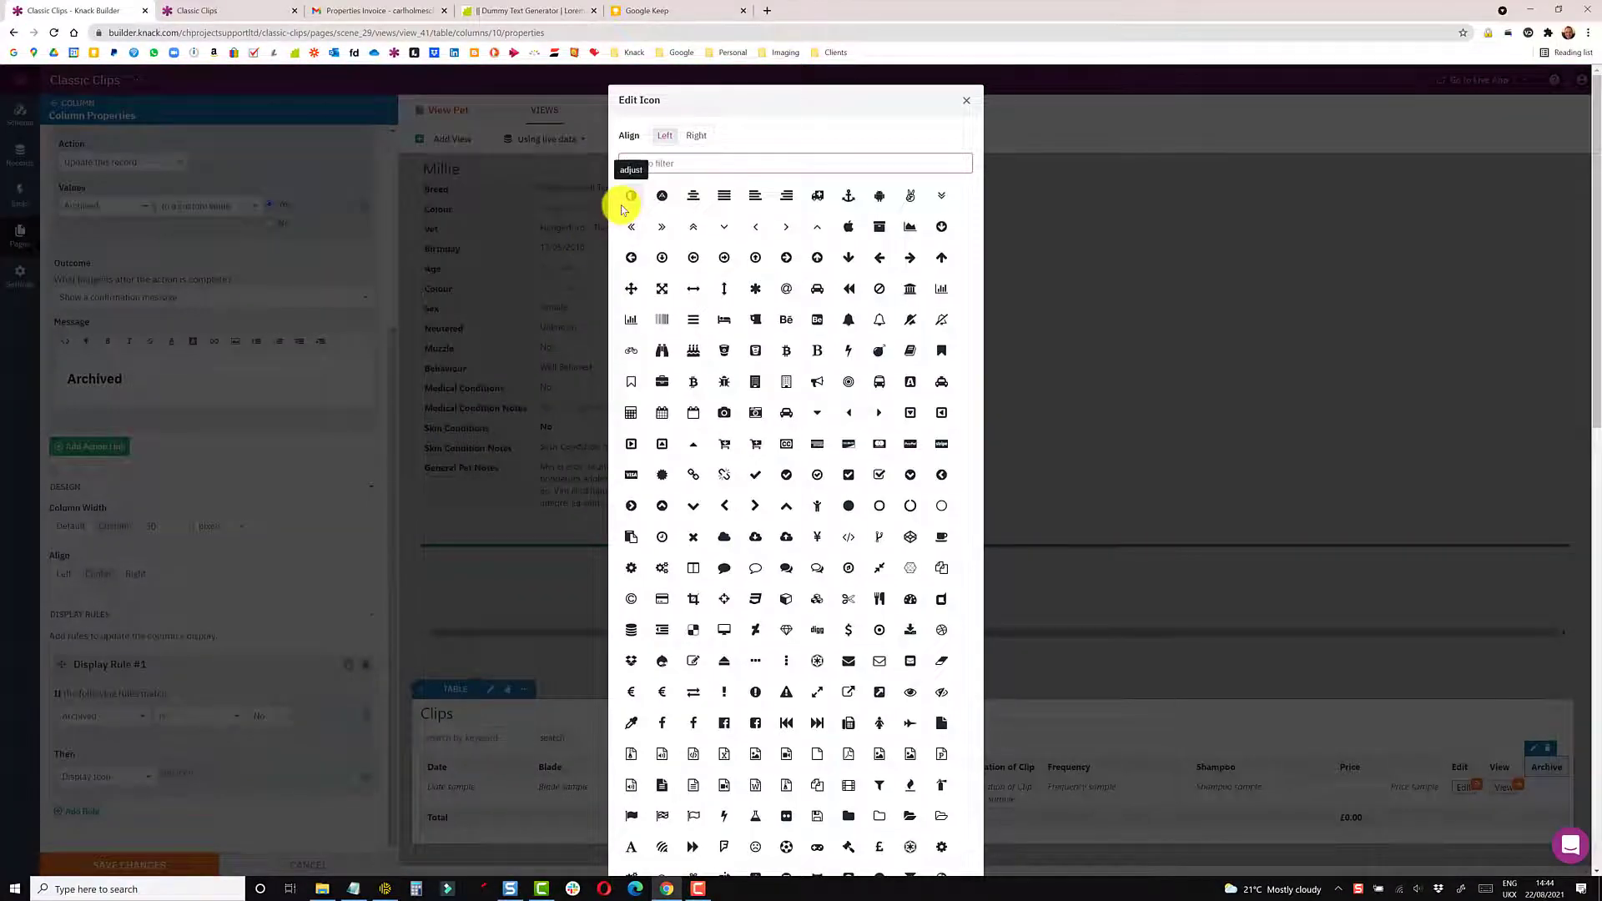
text(his)
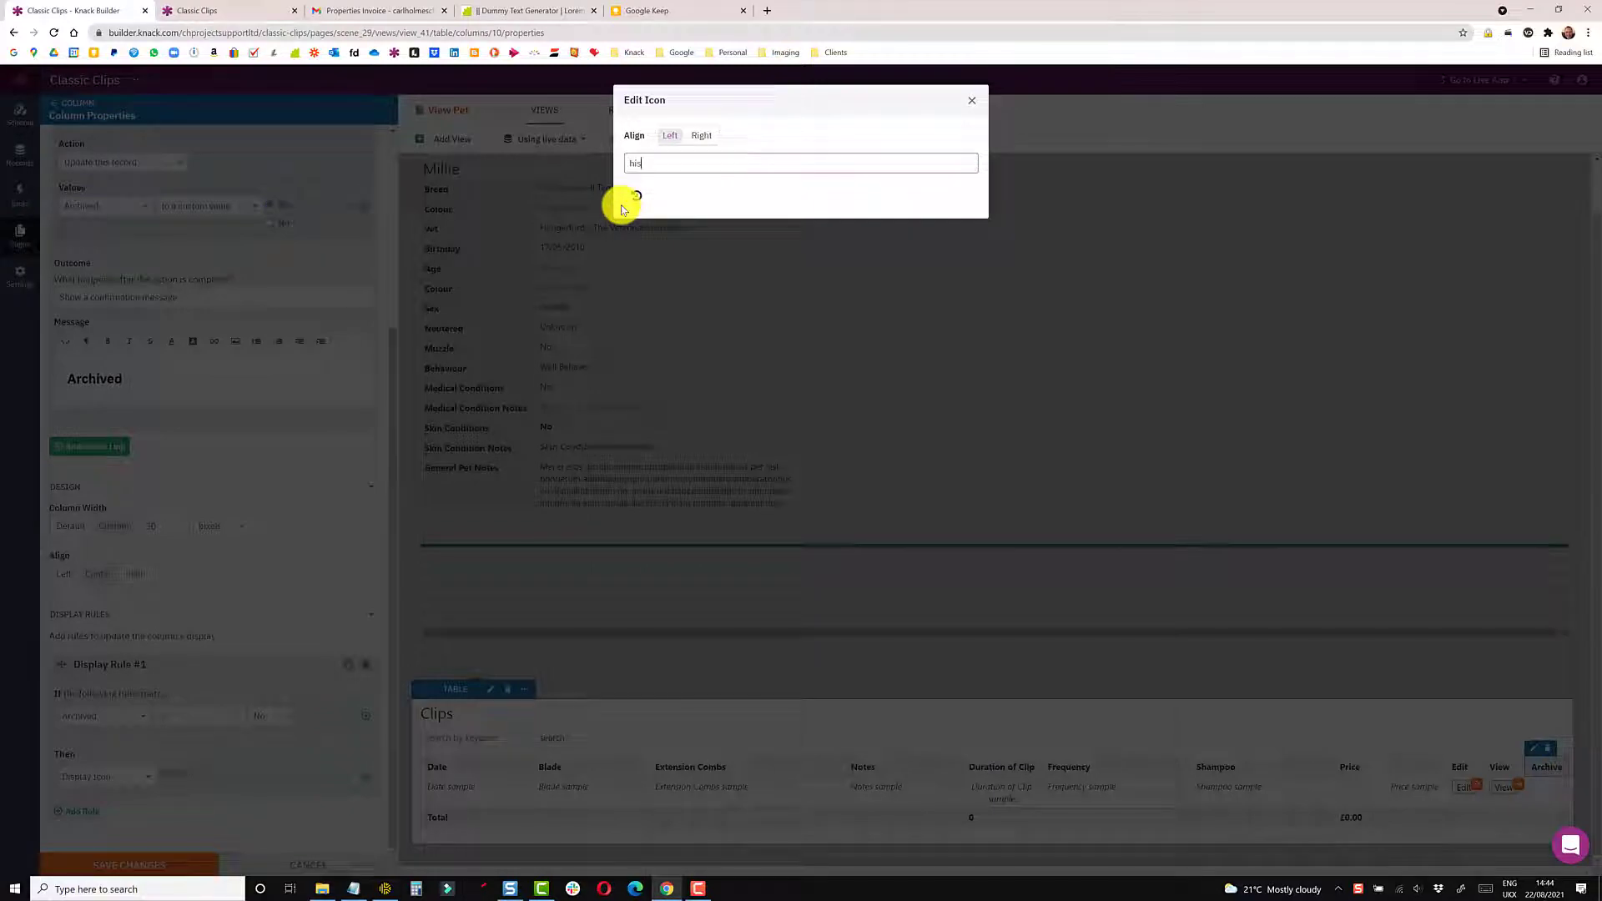
click(636, 196)
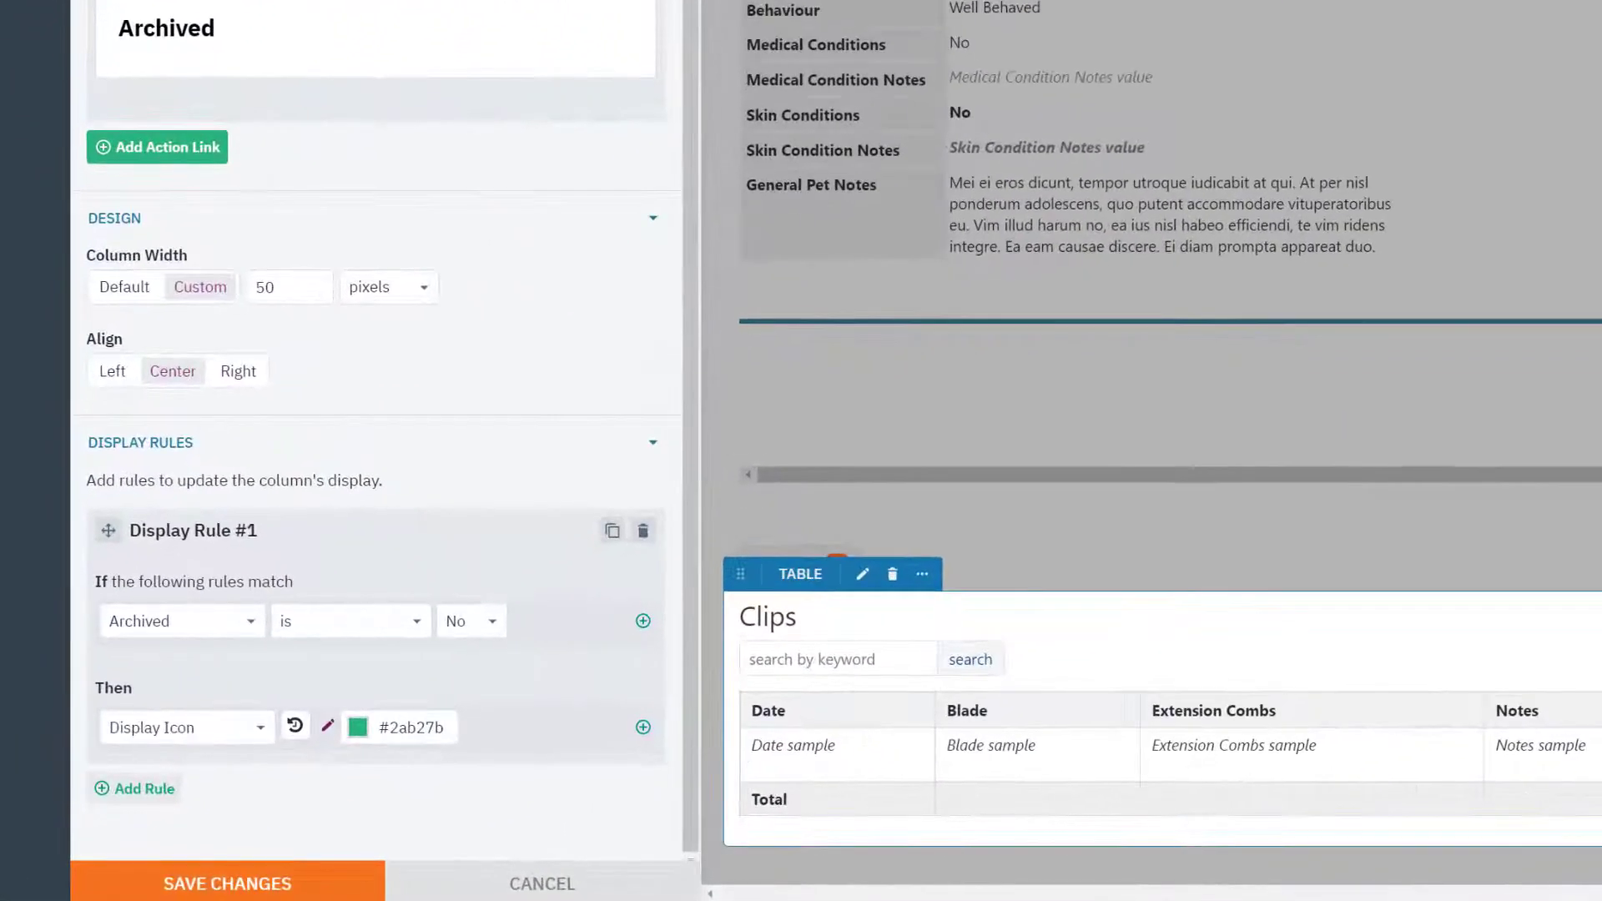
click(357, 727)
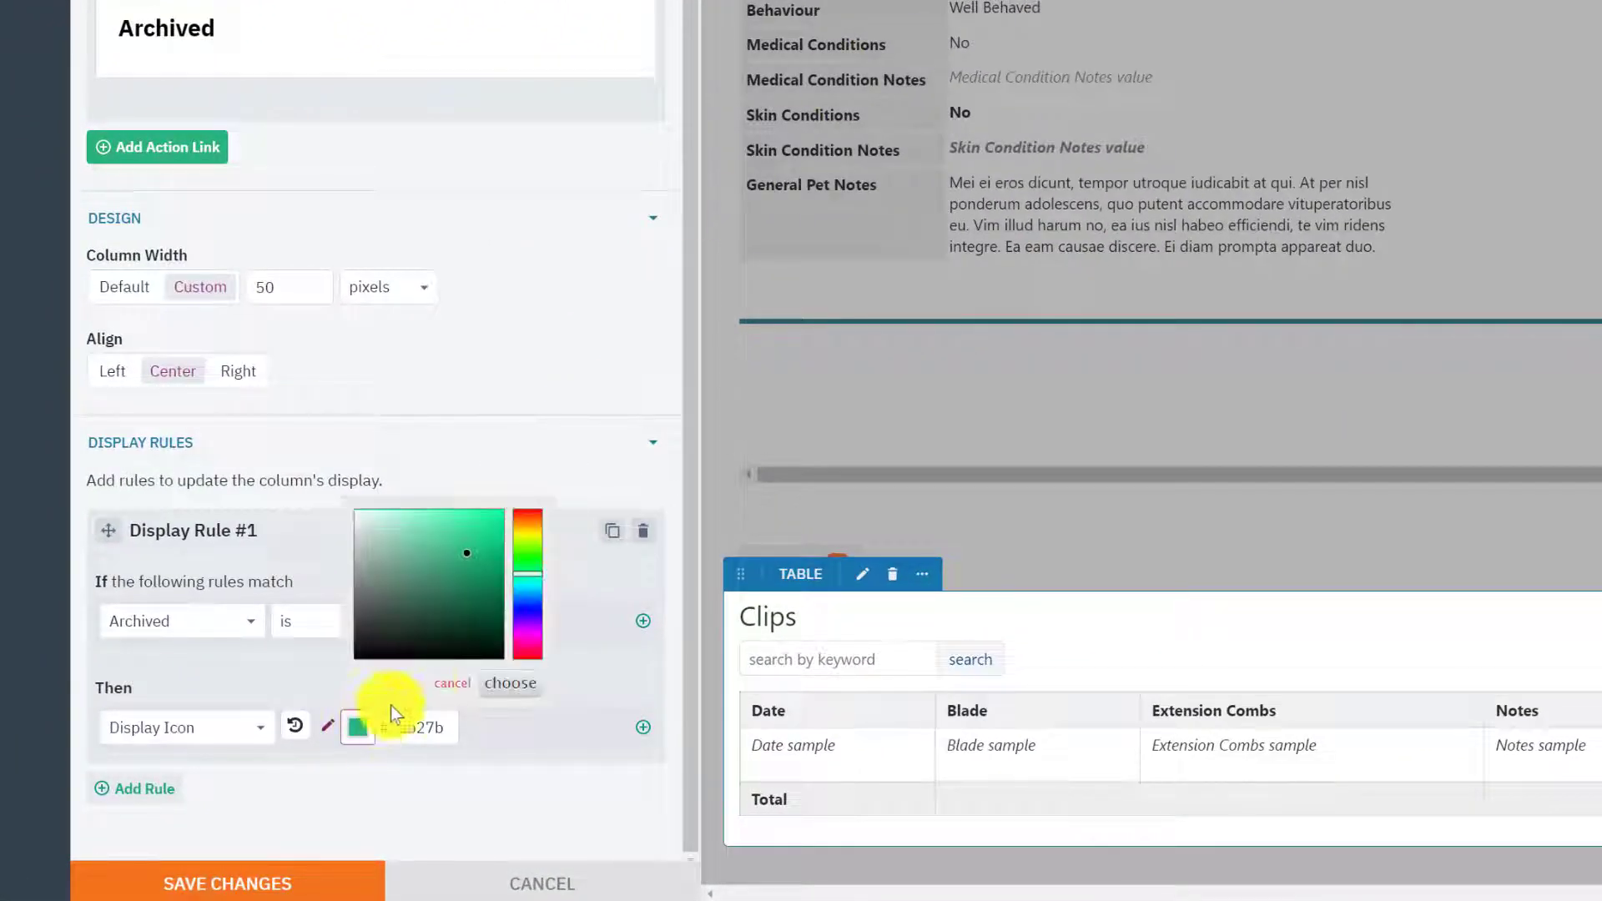
click(523, 608)
click(494, 583)
click(507, 682)
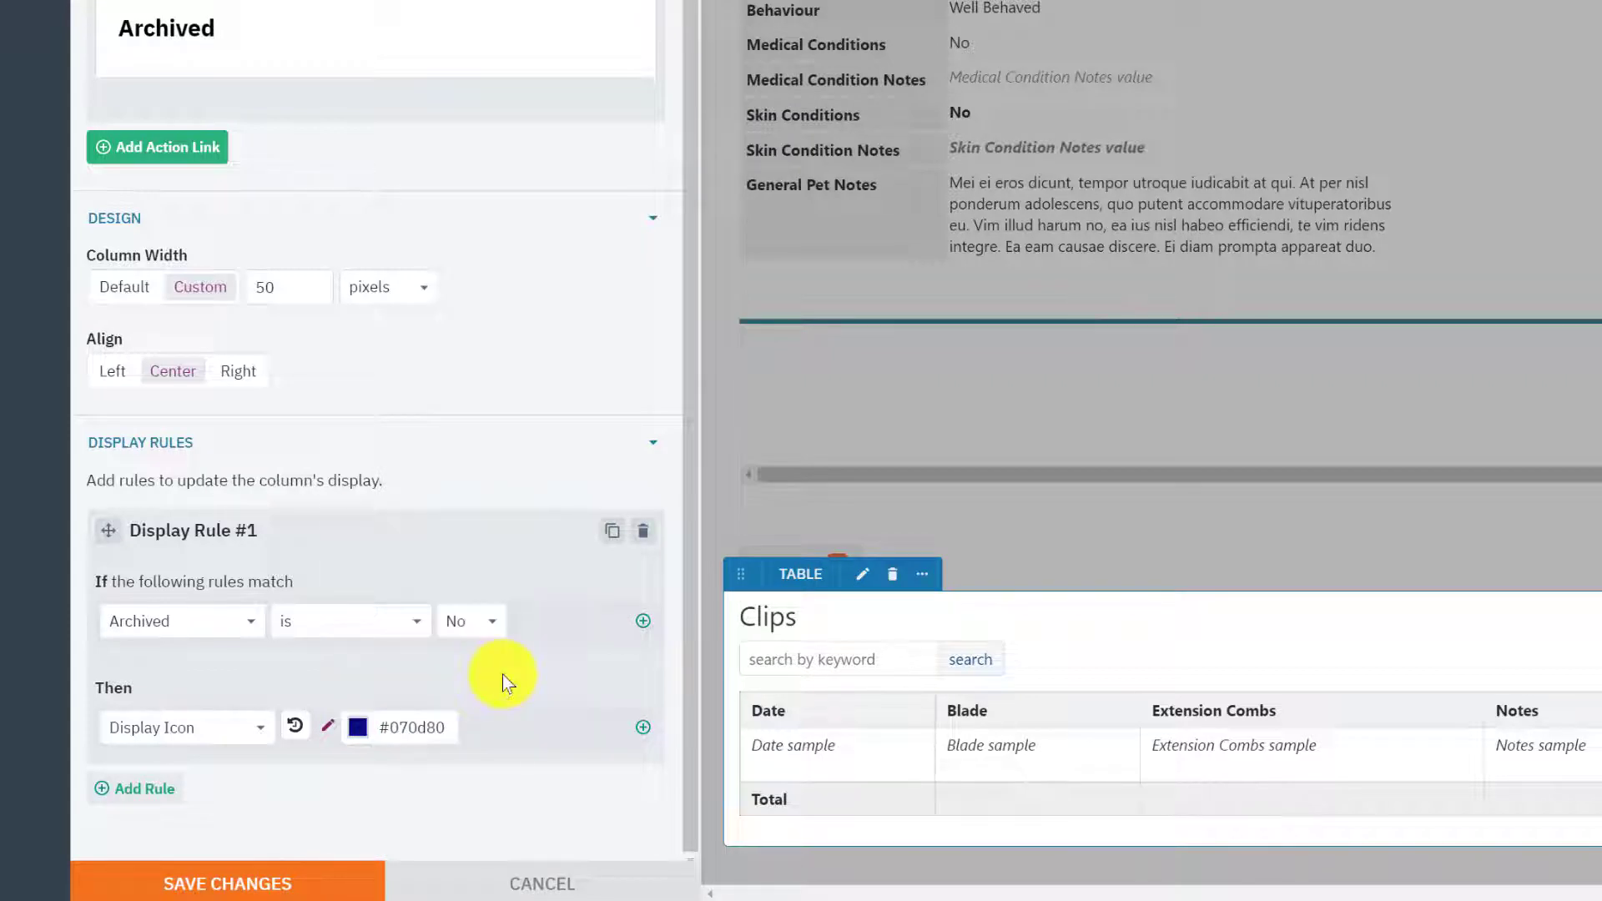
- Duplicate the rule to hide the Archive value when Archived is Yes, and save
click(611, 531)
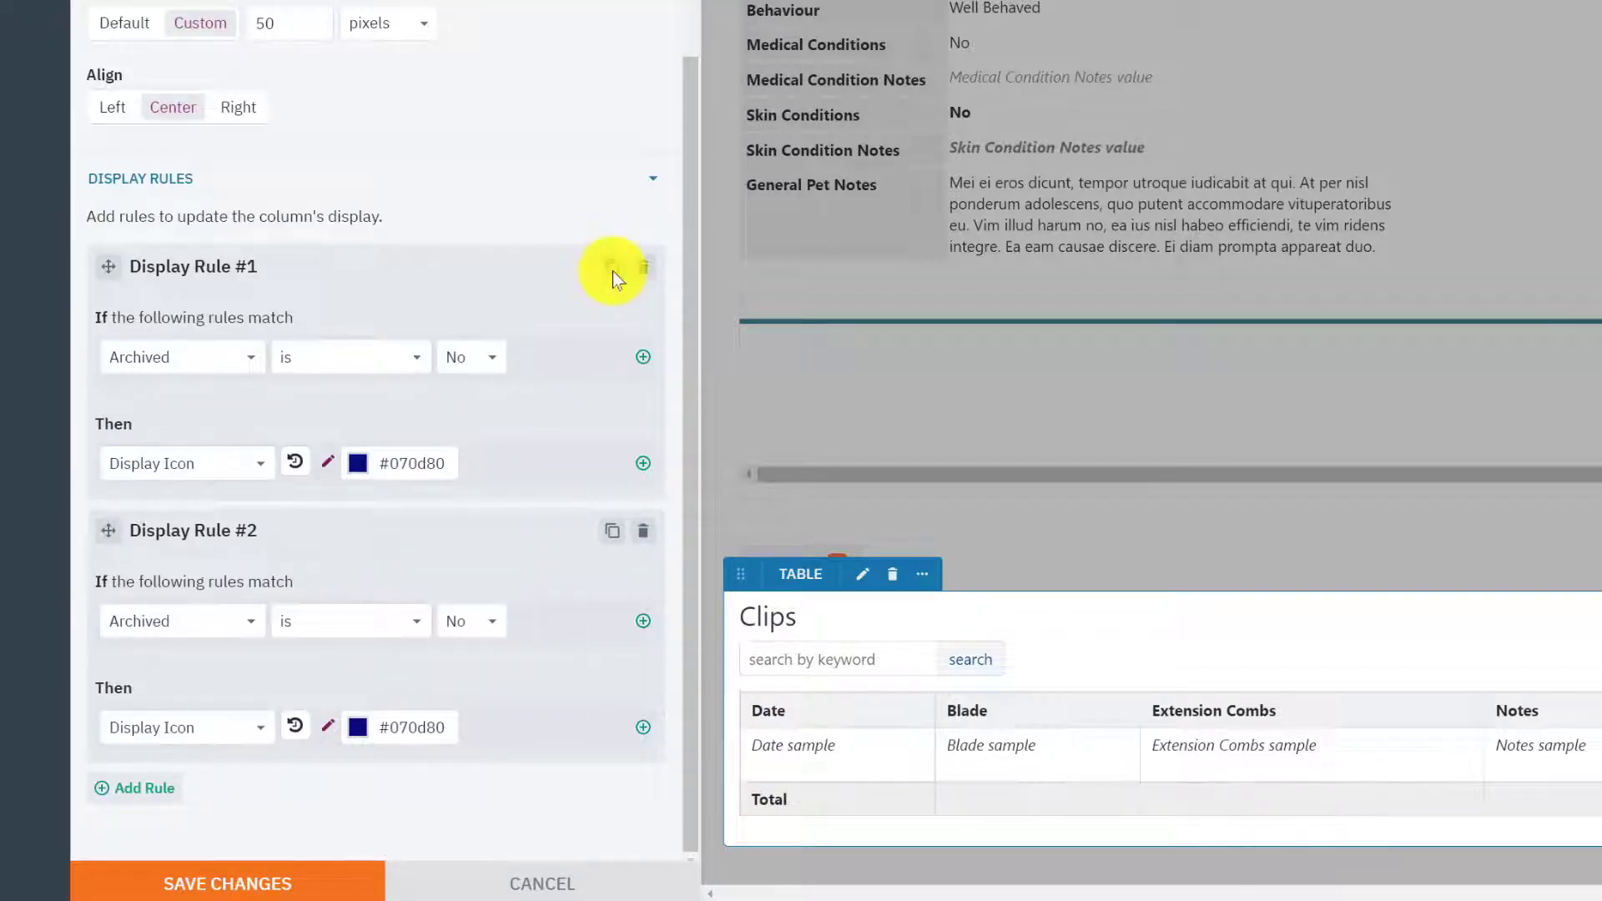
click(468, 629)
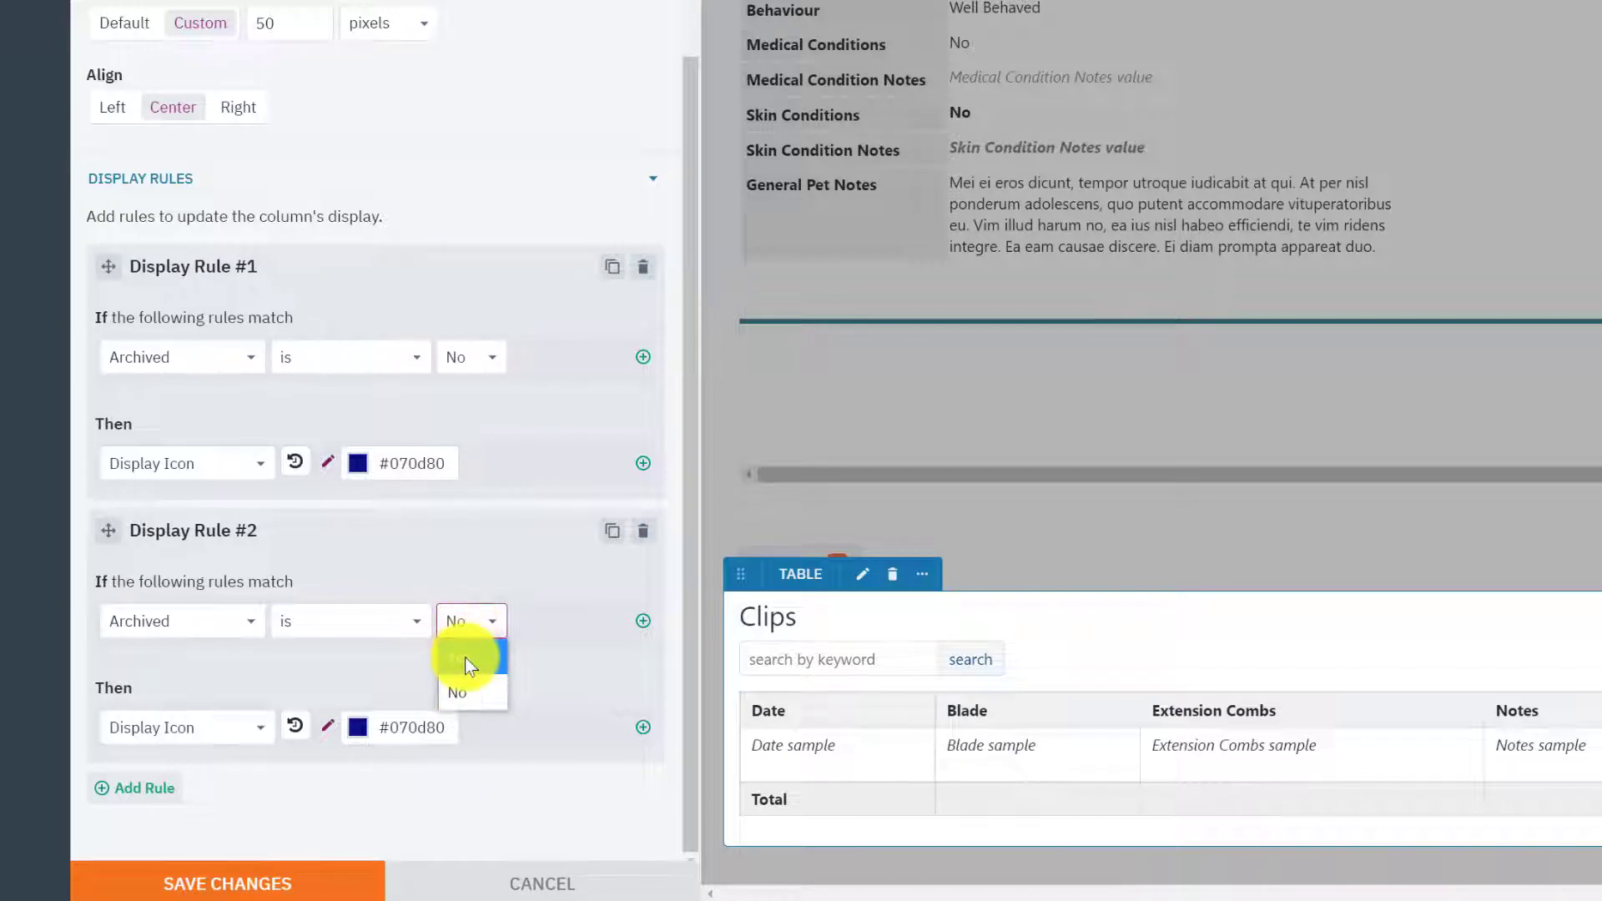
click(464, 658)
click(228, 728)
click(214, 689)
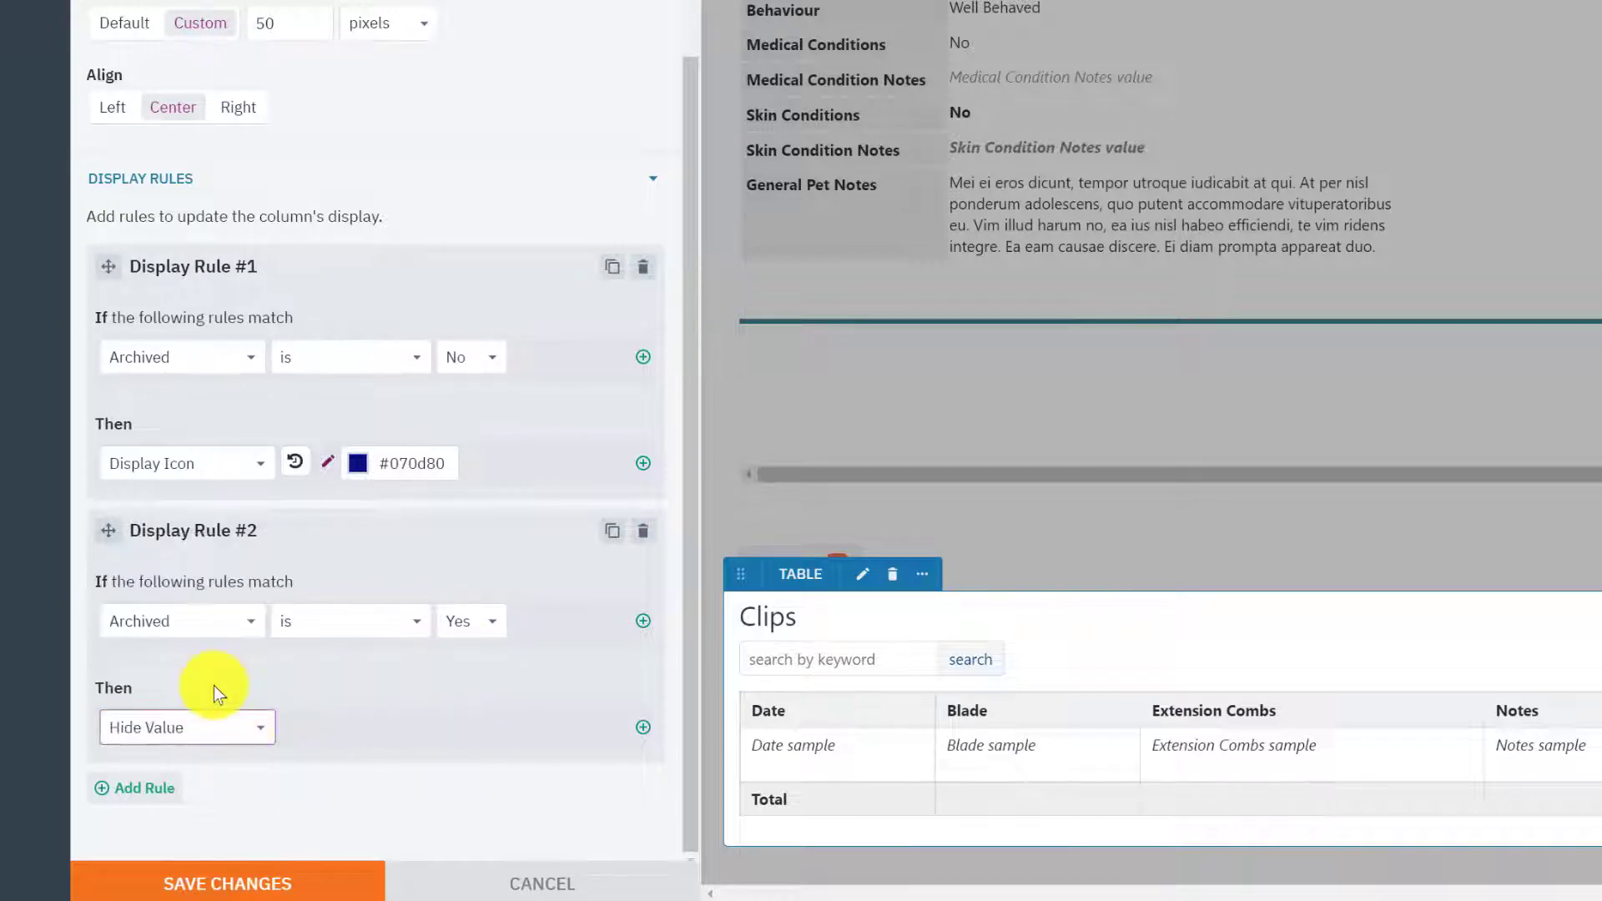
click(317, 887)
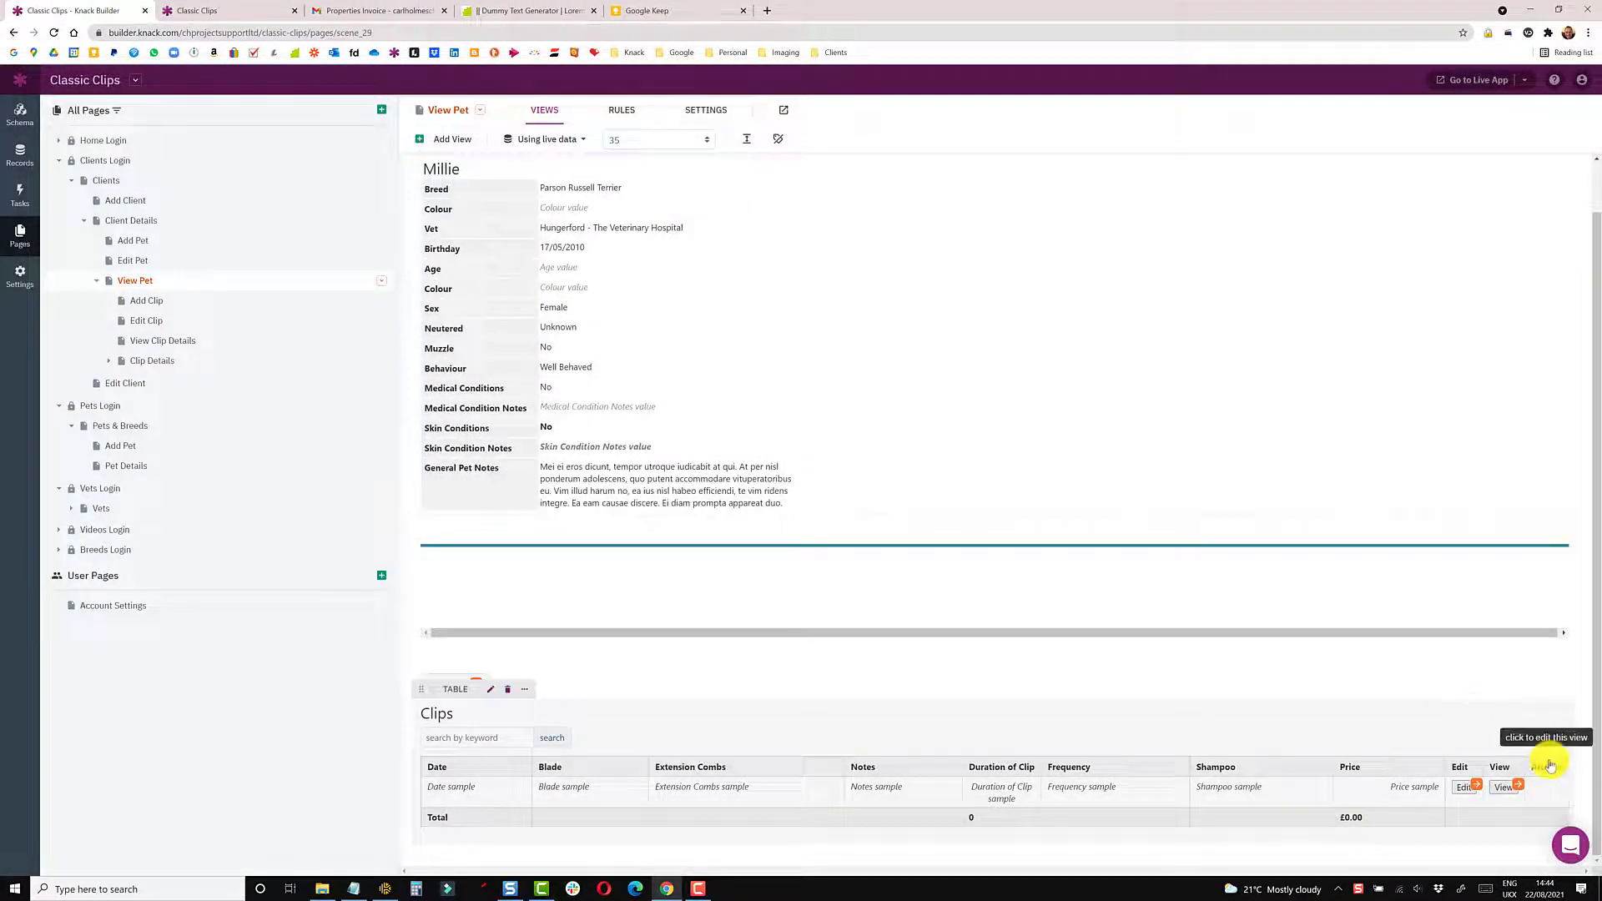
- Move the Archive column ahead of the Edit and View columns
click(1540, 757)
drag(1506, 766, 1450, 775)
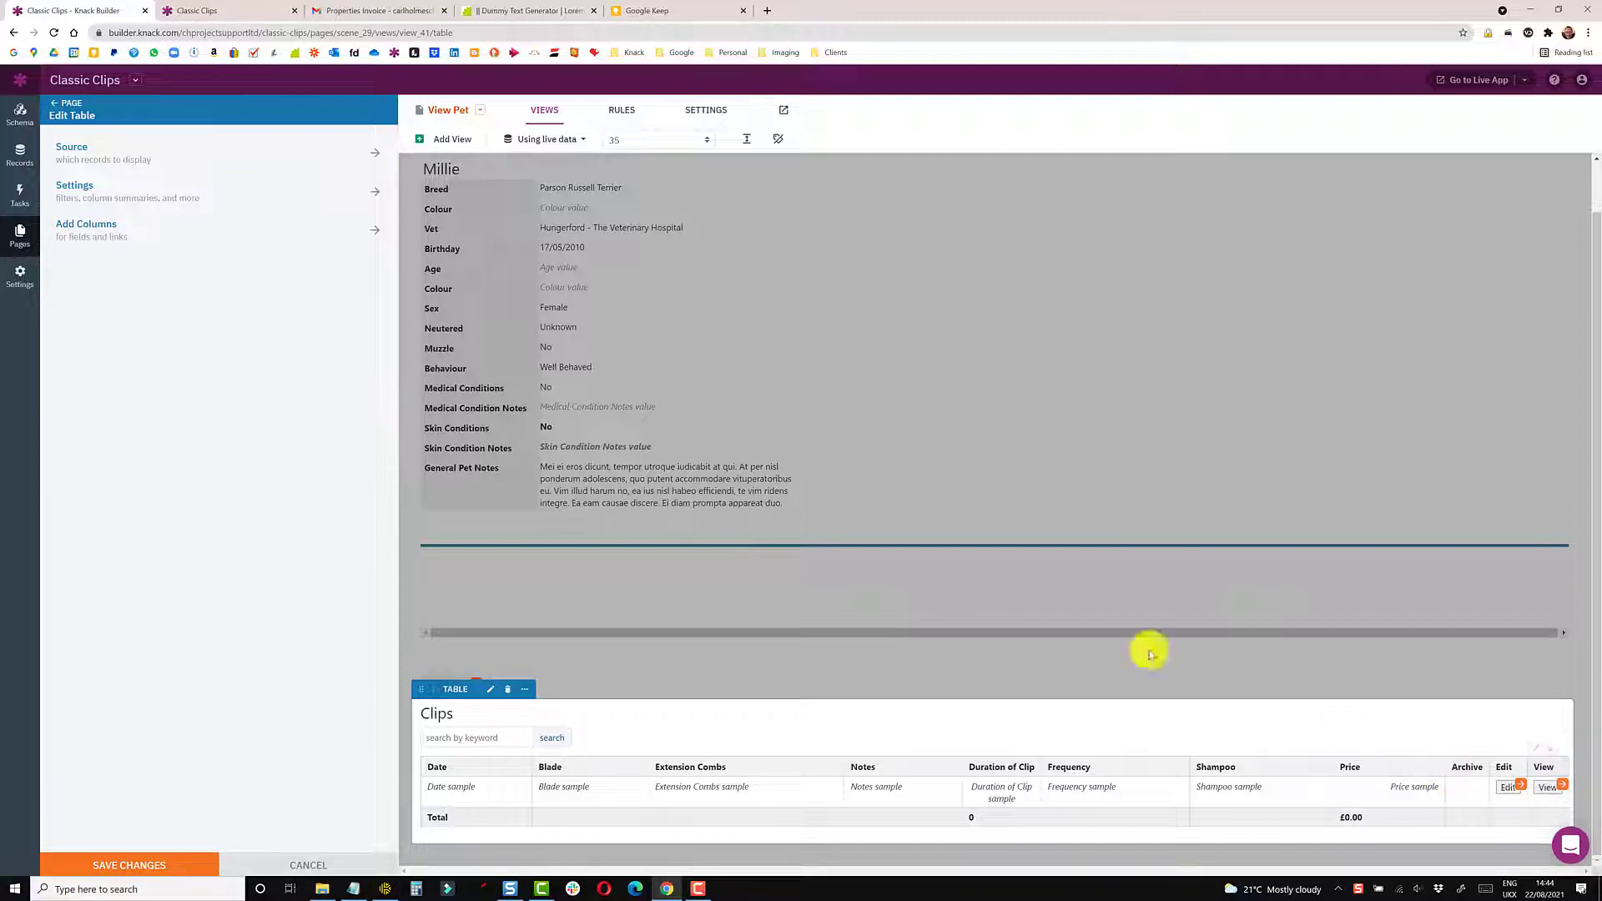
click(102, 239)
- Add a trigger-action column headed 'Restore' with its link text cleared
click(179, 166)
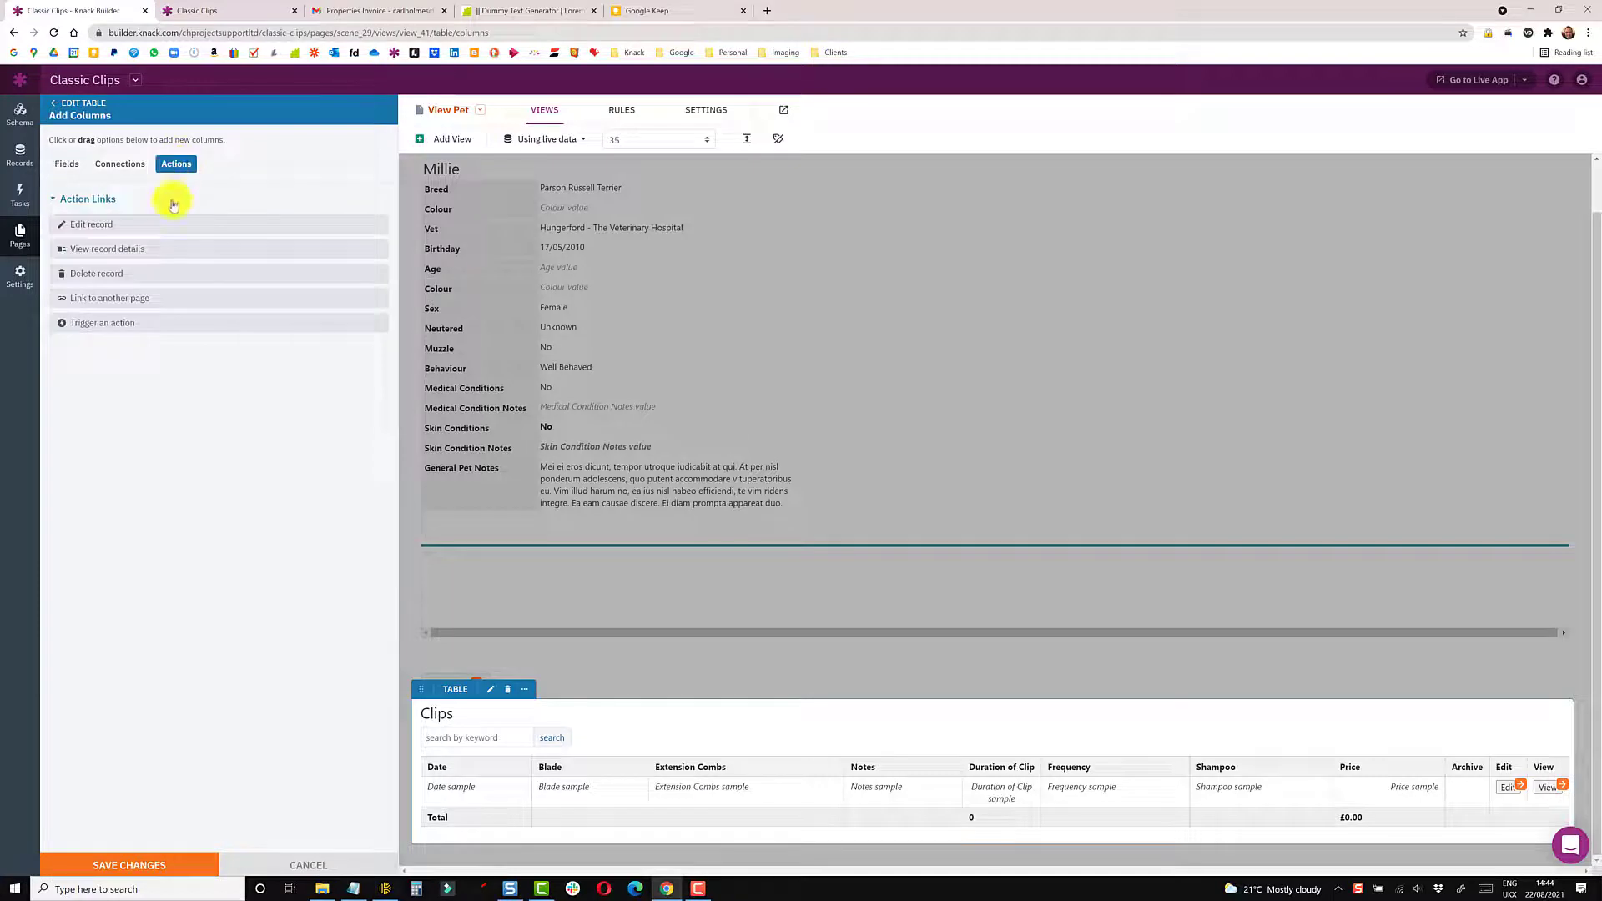
click(145, 321)
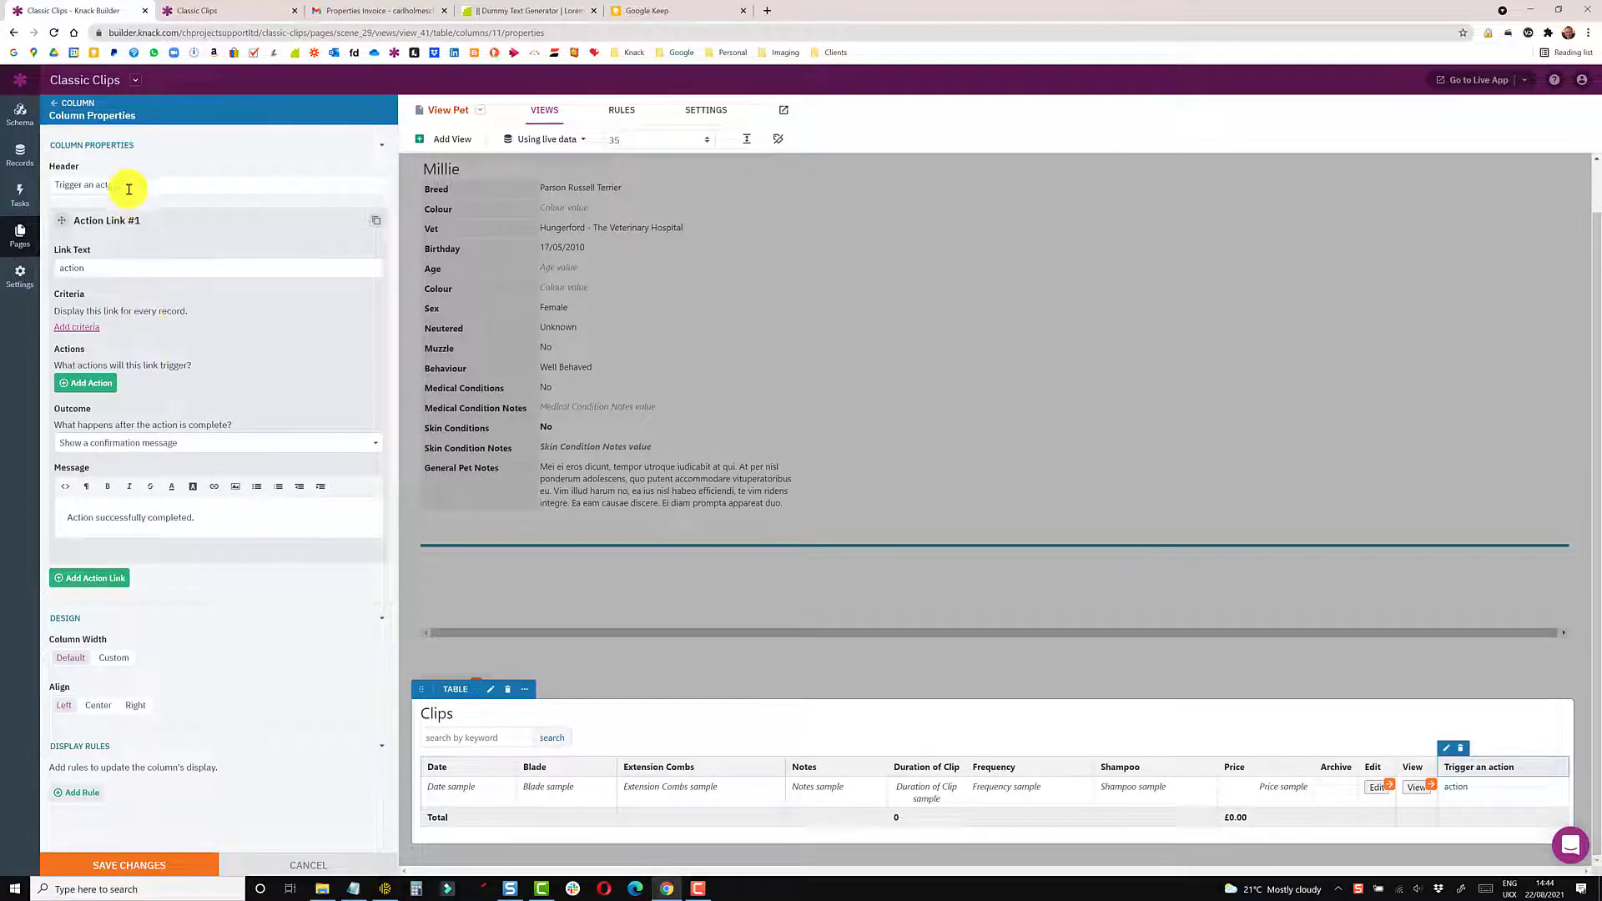
drag(127, 184, 30, 186)
text(Re)
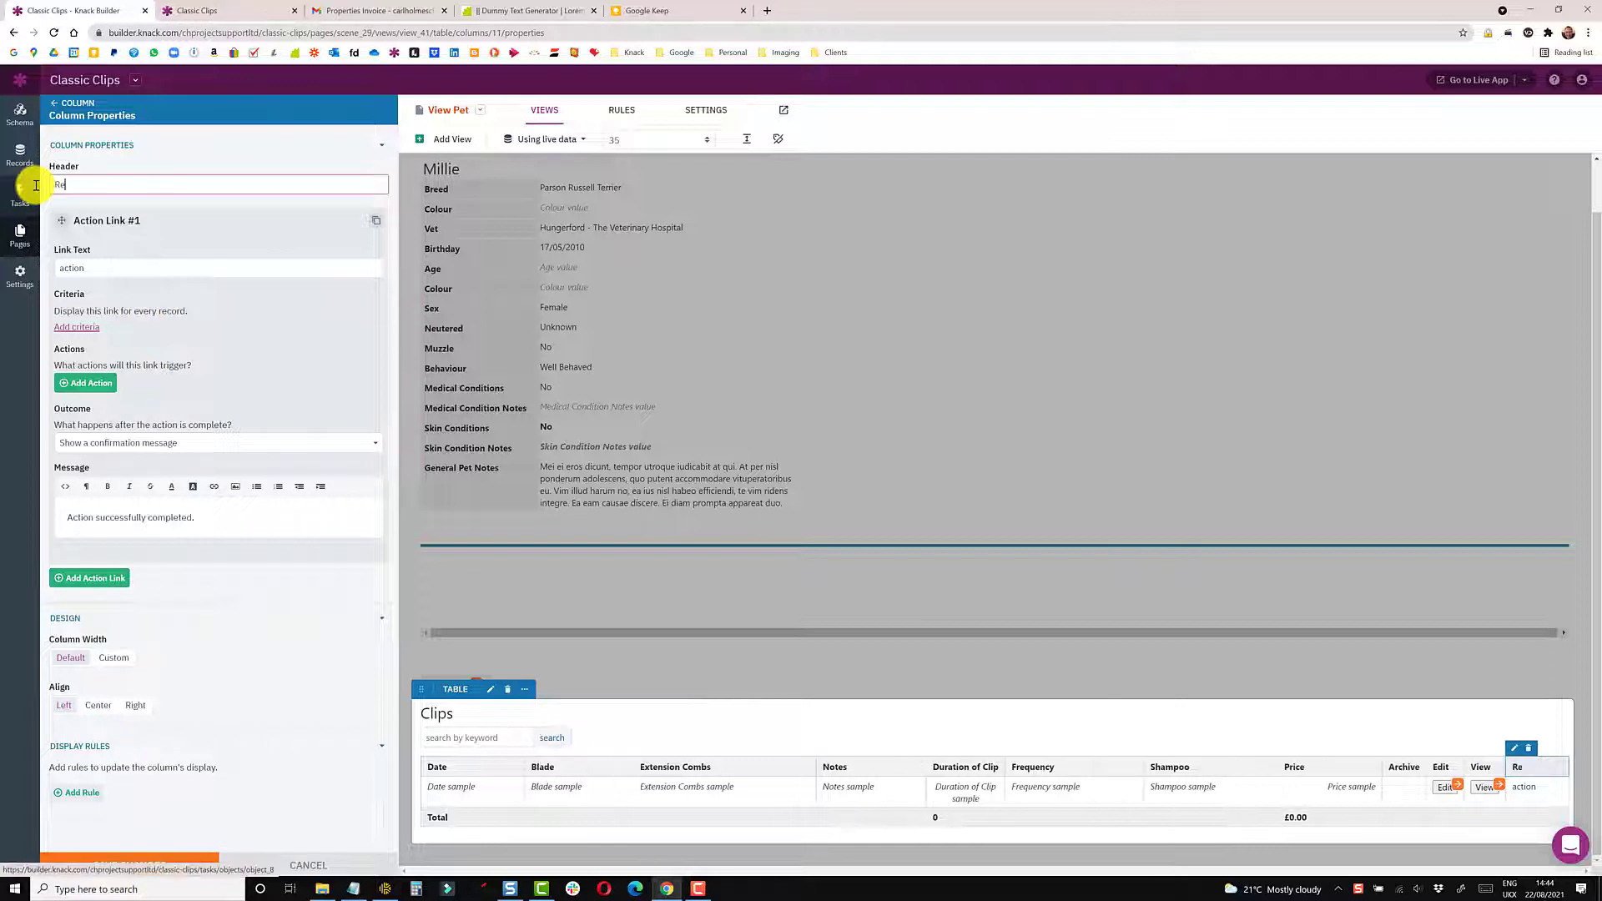
text(store)
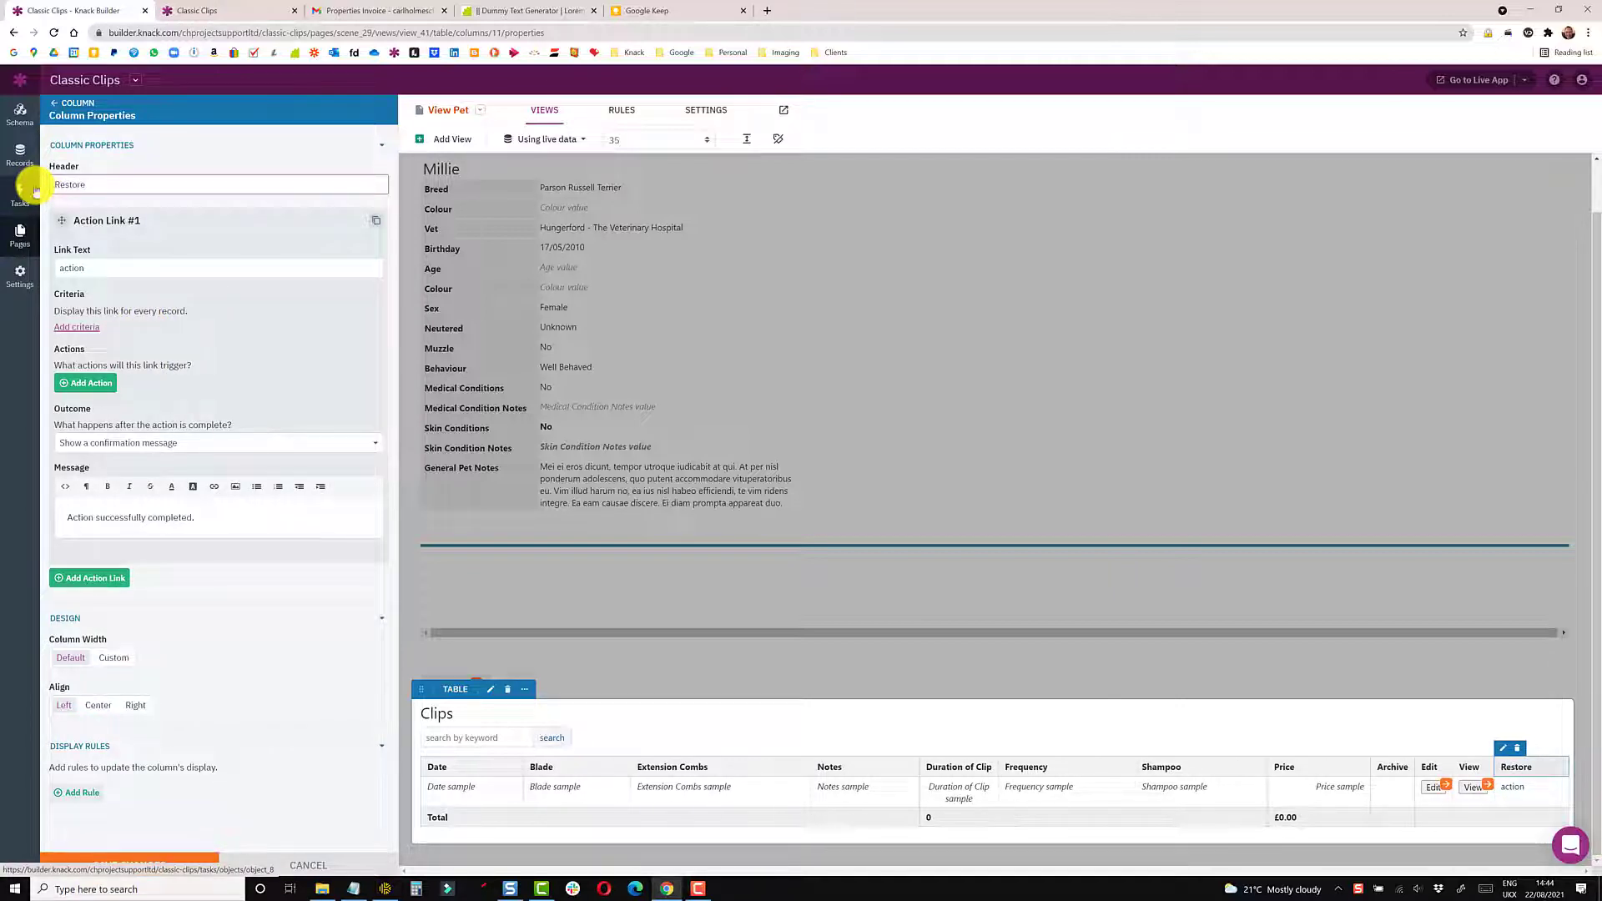
drag(97, 267, 49, 270)
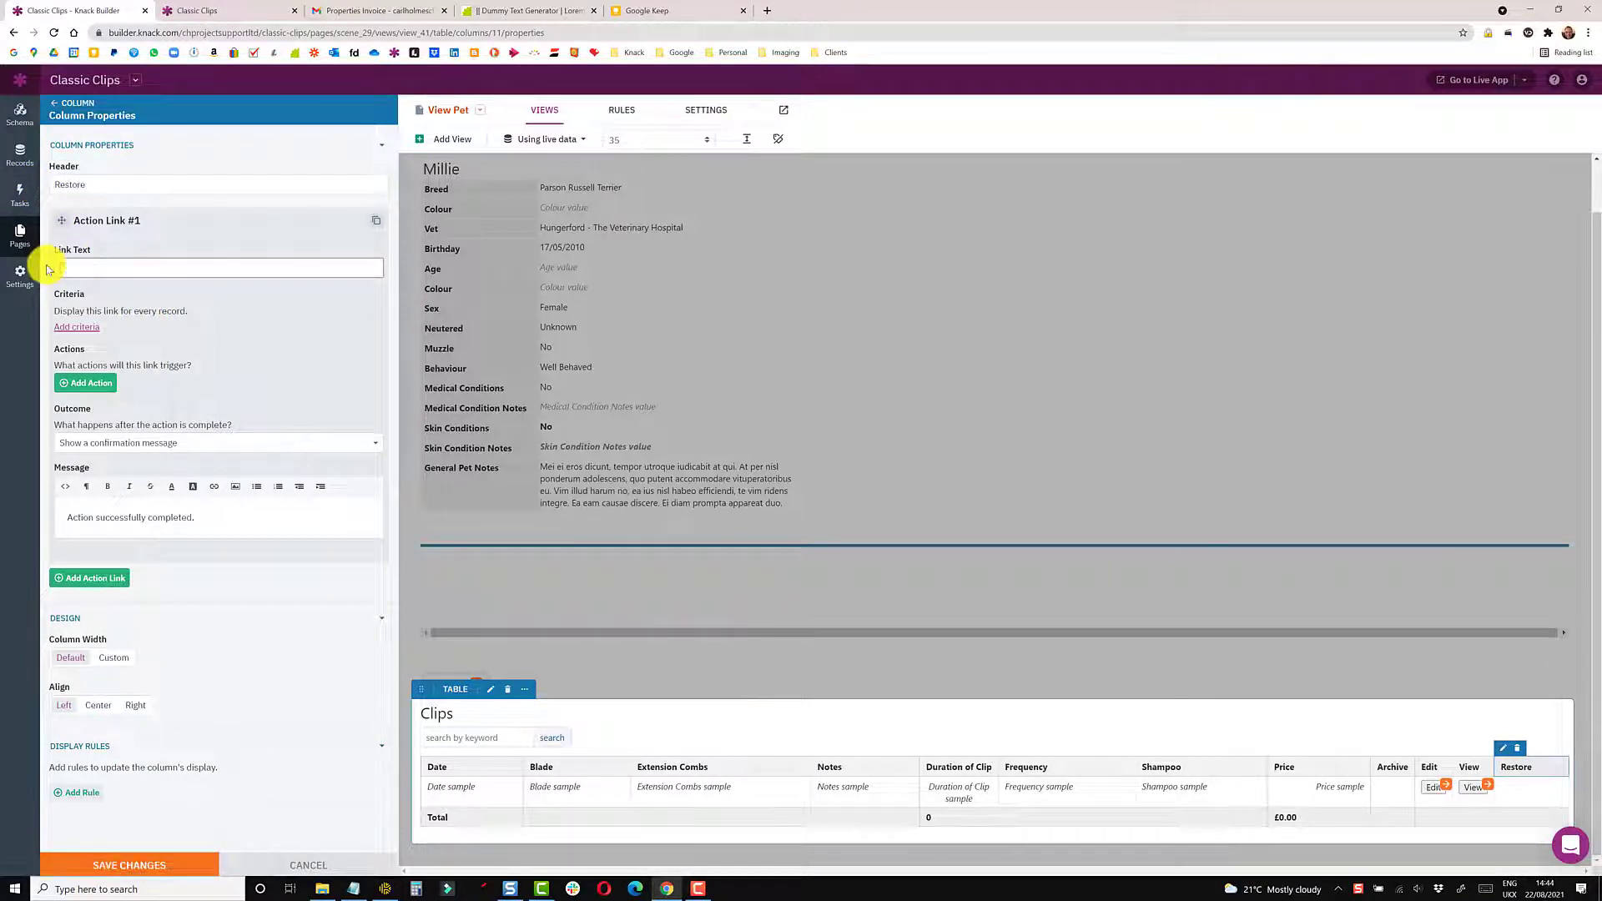
- Make Restore set Archived to No, confirming 'Restored' as Header 3, column 50 pixels wide
click(73, 383)
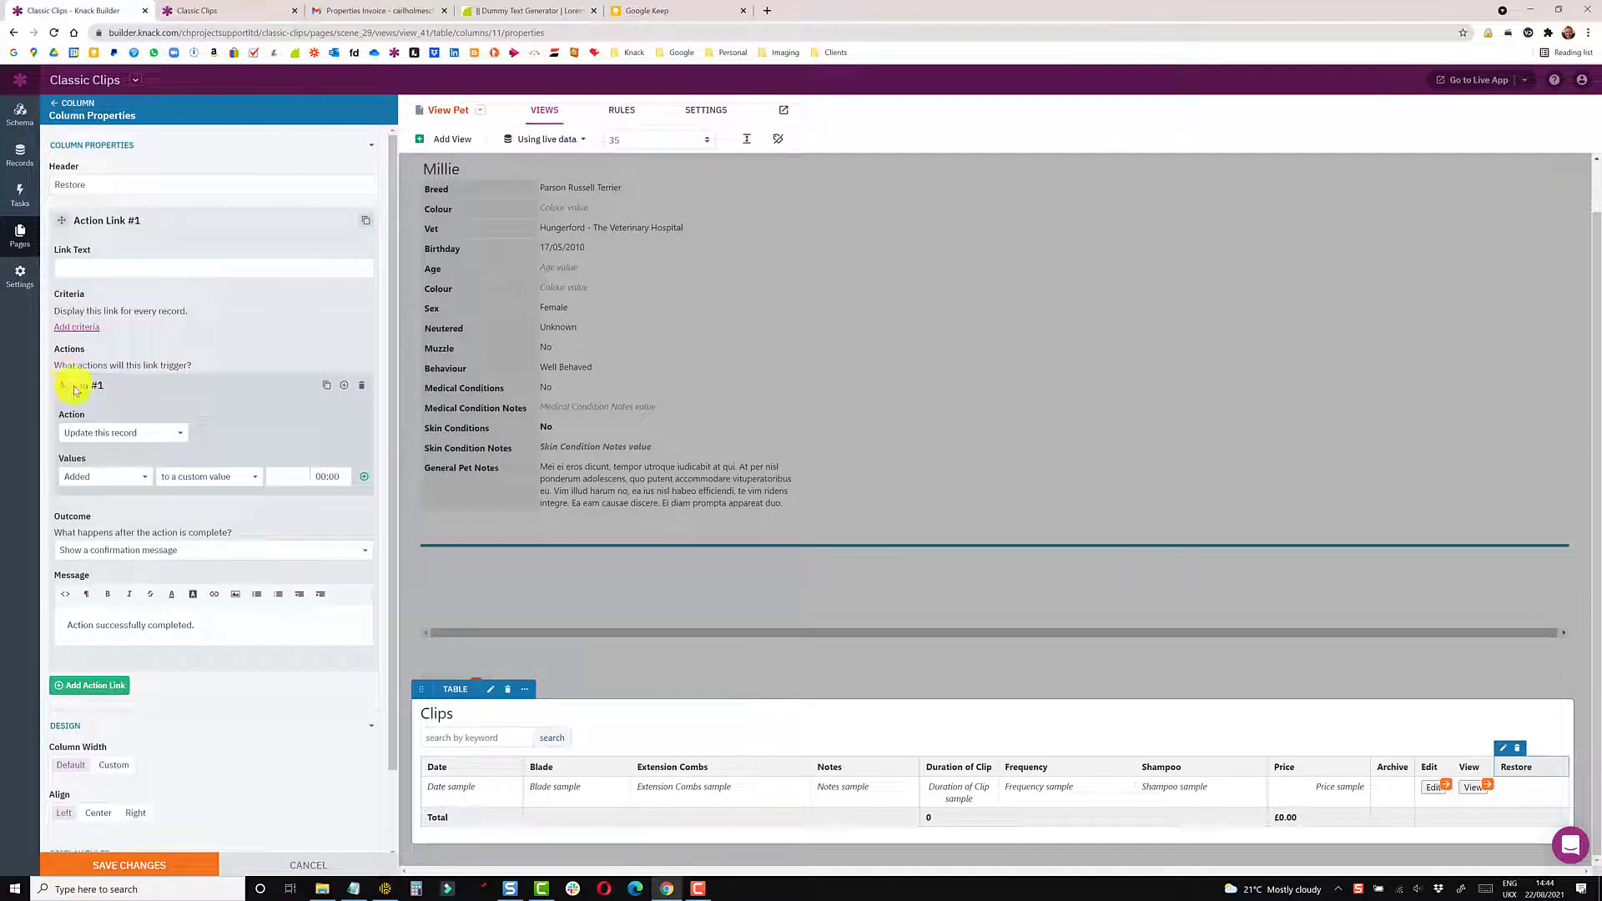
click(114, 476)
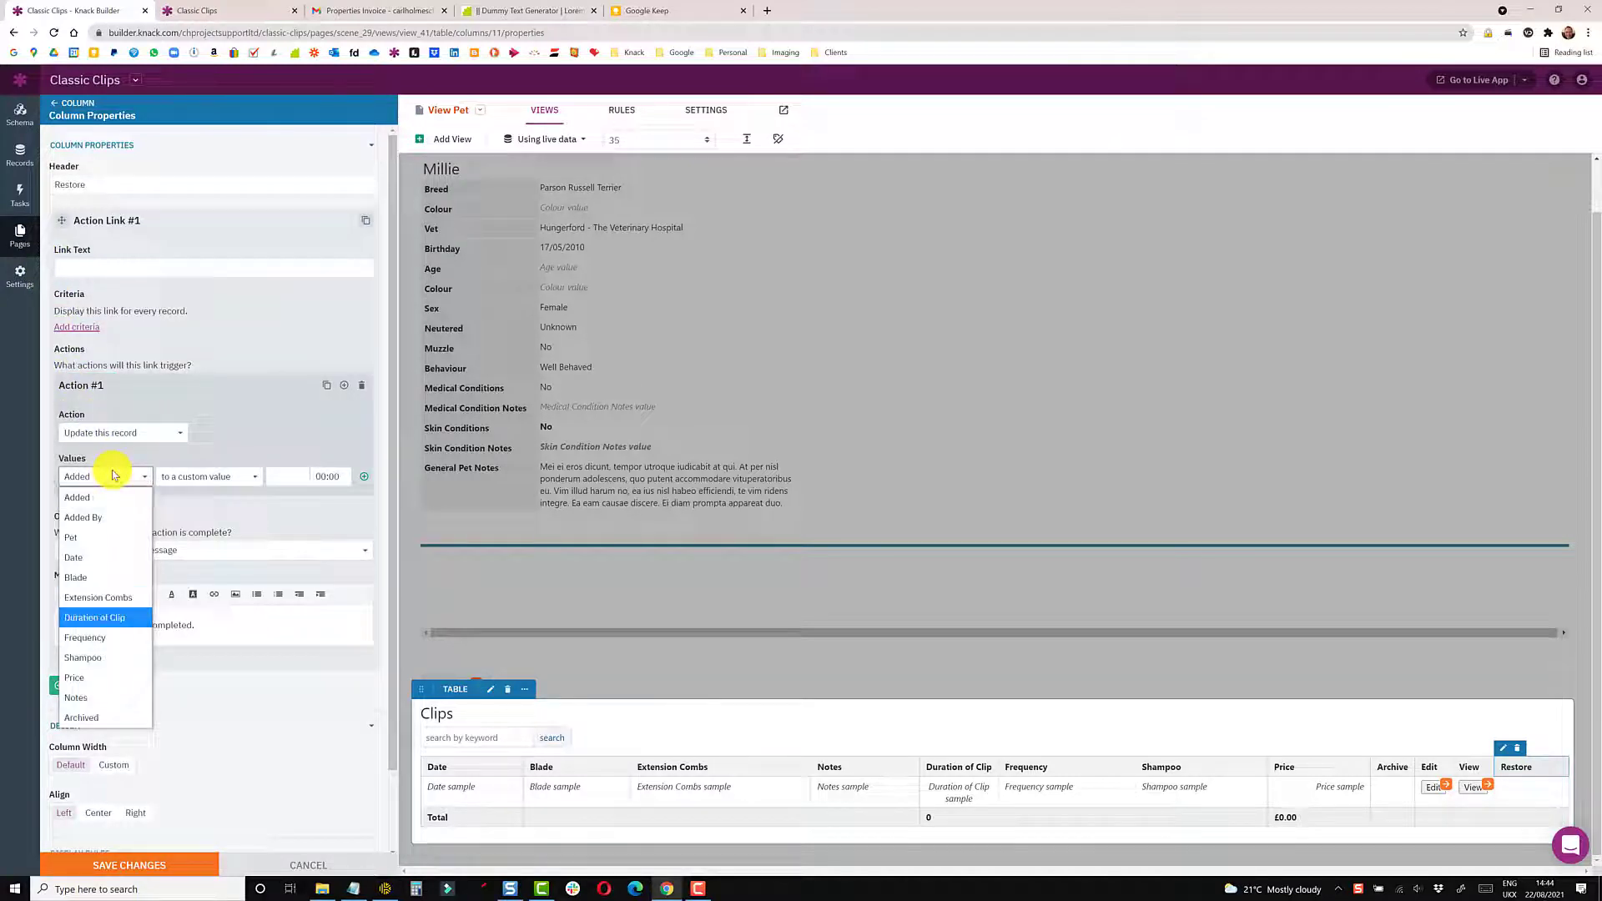
click(101, 717)
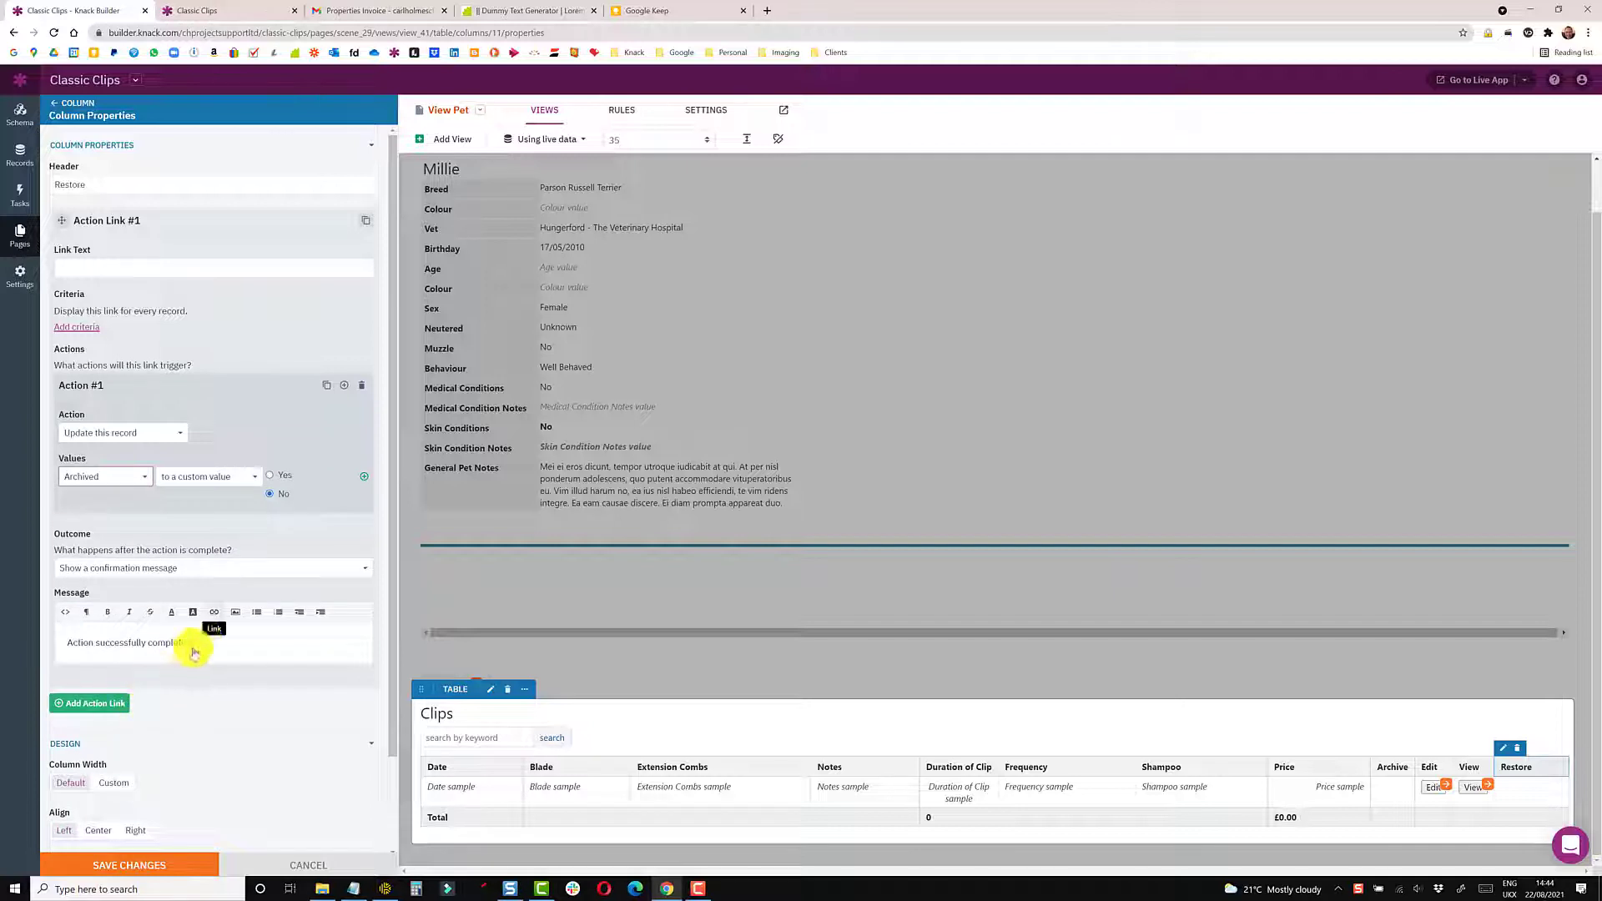
triple_click(166, 643)
text(Restored)
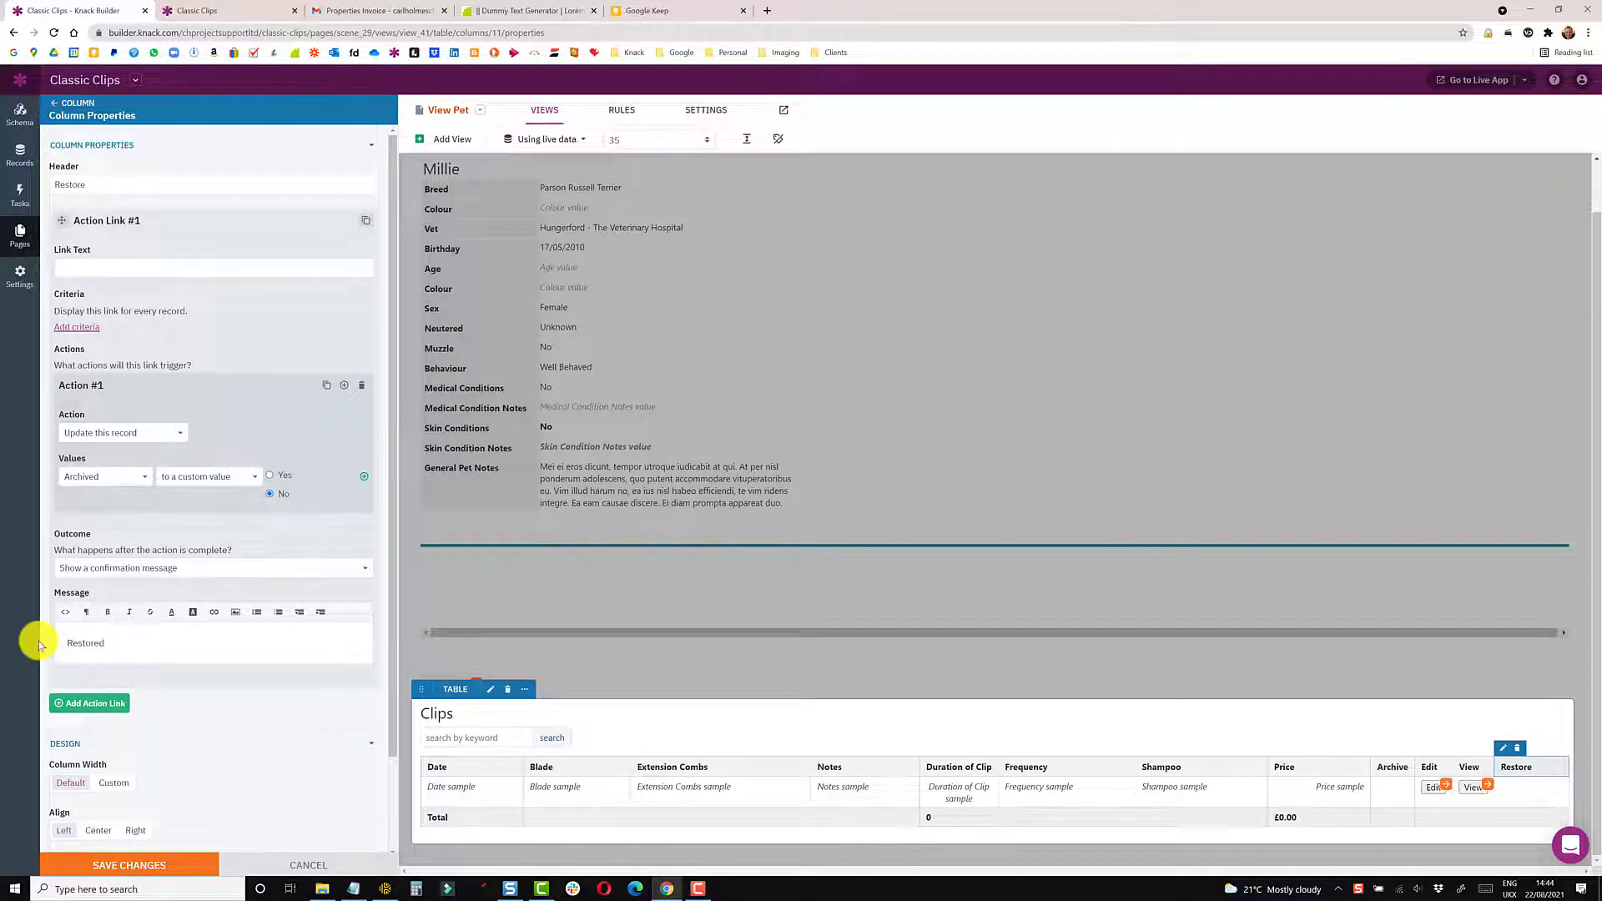
click(86, 612)
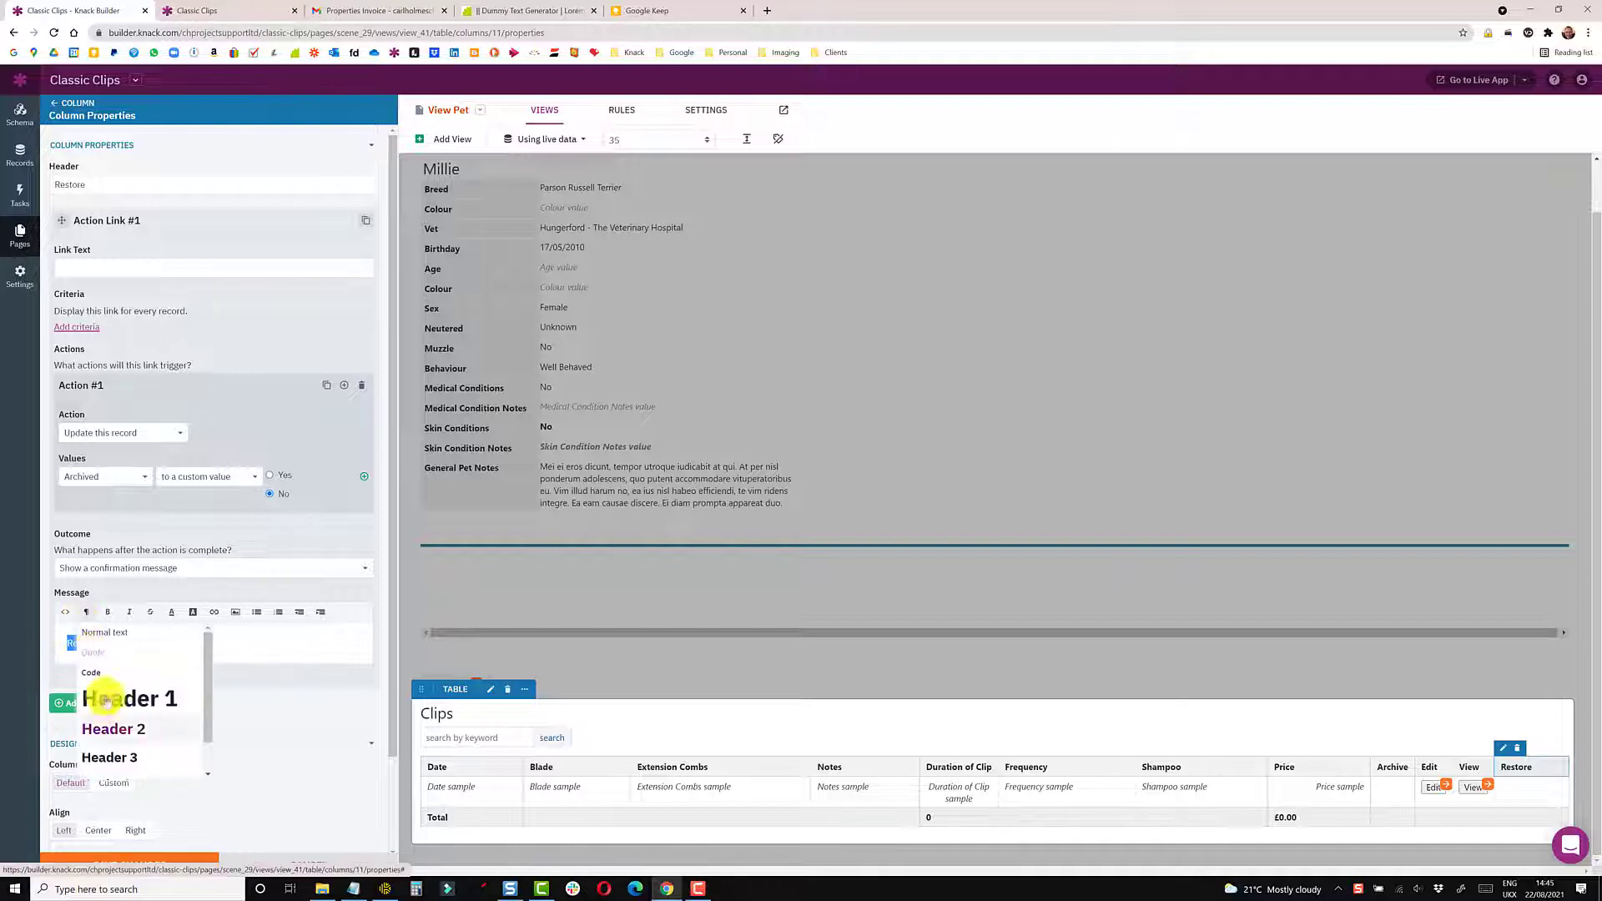
click(123, 758)
click(117, 796)
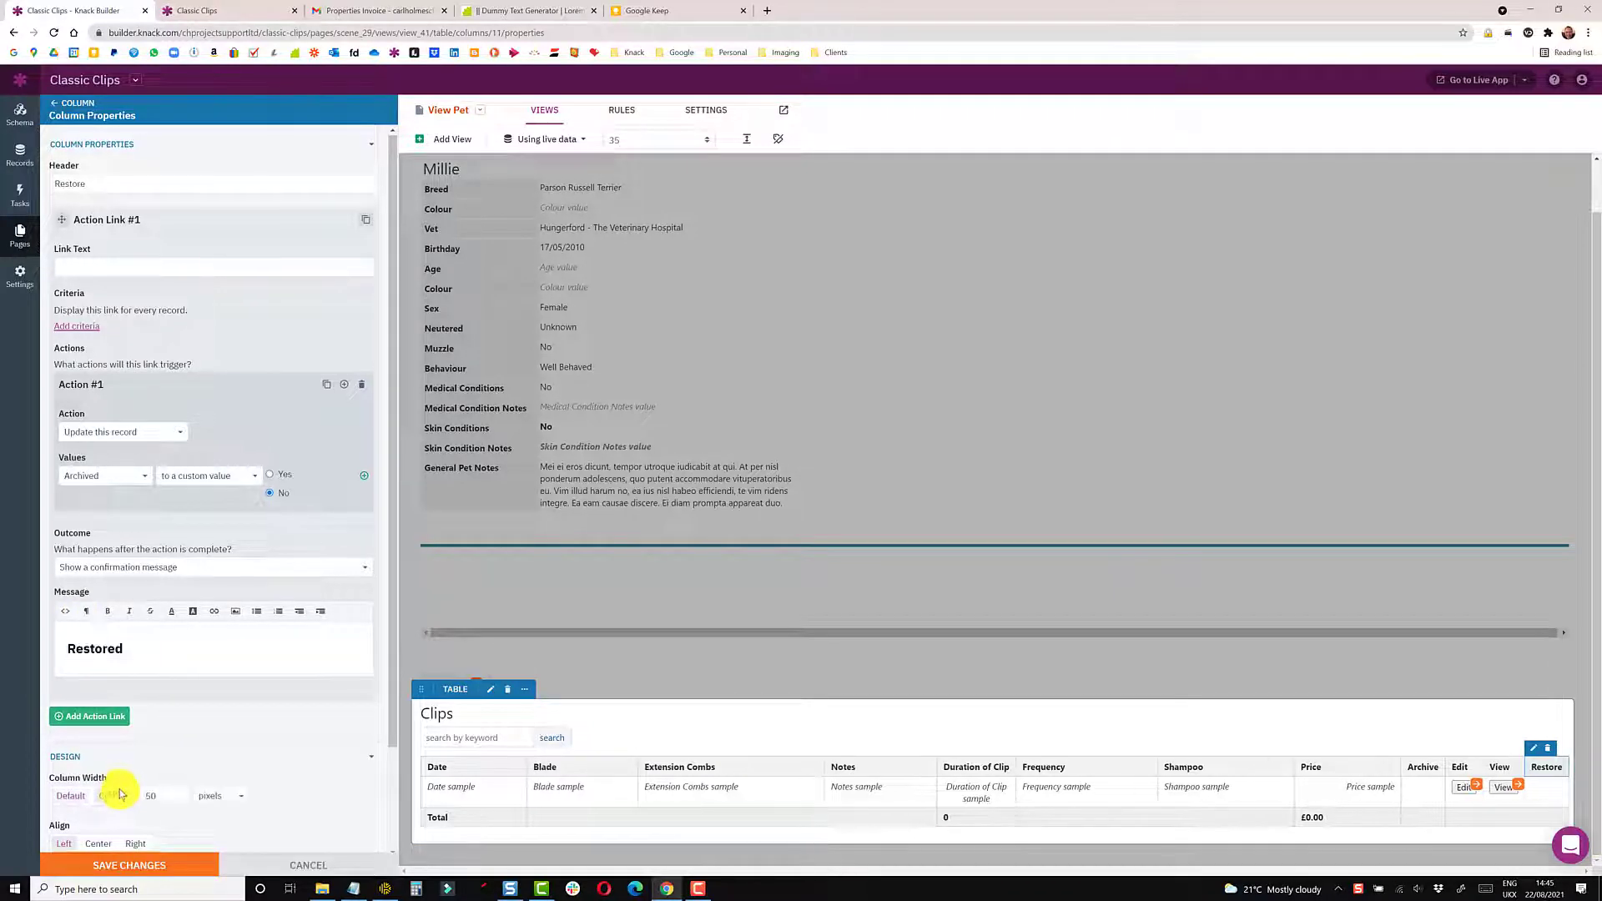
- Centre the Restore column and add a rule on Archived that displays an icon
scroll(107, 745, down, 2)
click(101, 724)
click(79, 811)
scroll(220, 776, down, 2)
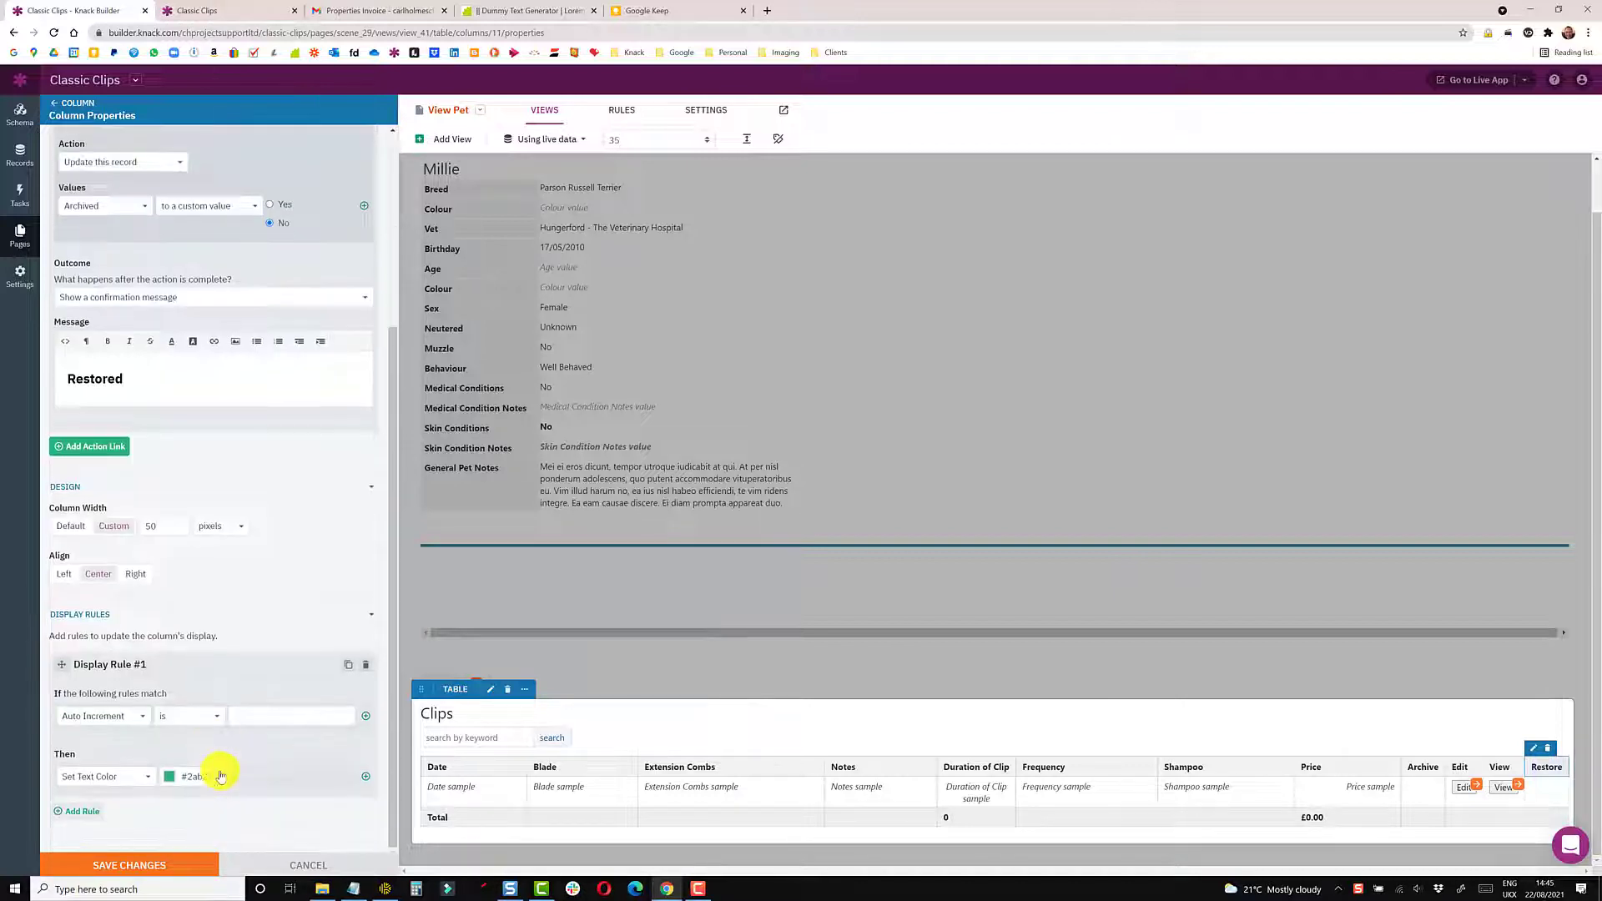
click(132, 716)
click(128, 720)
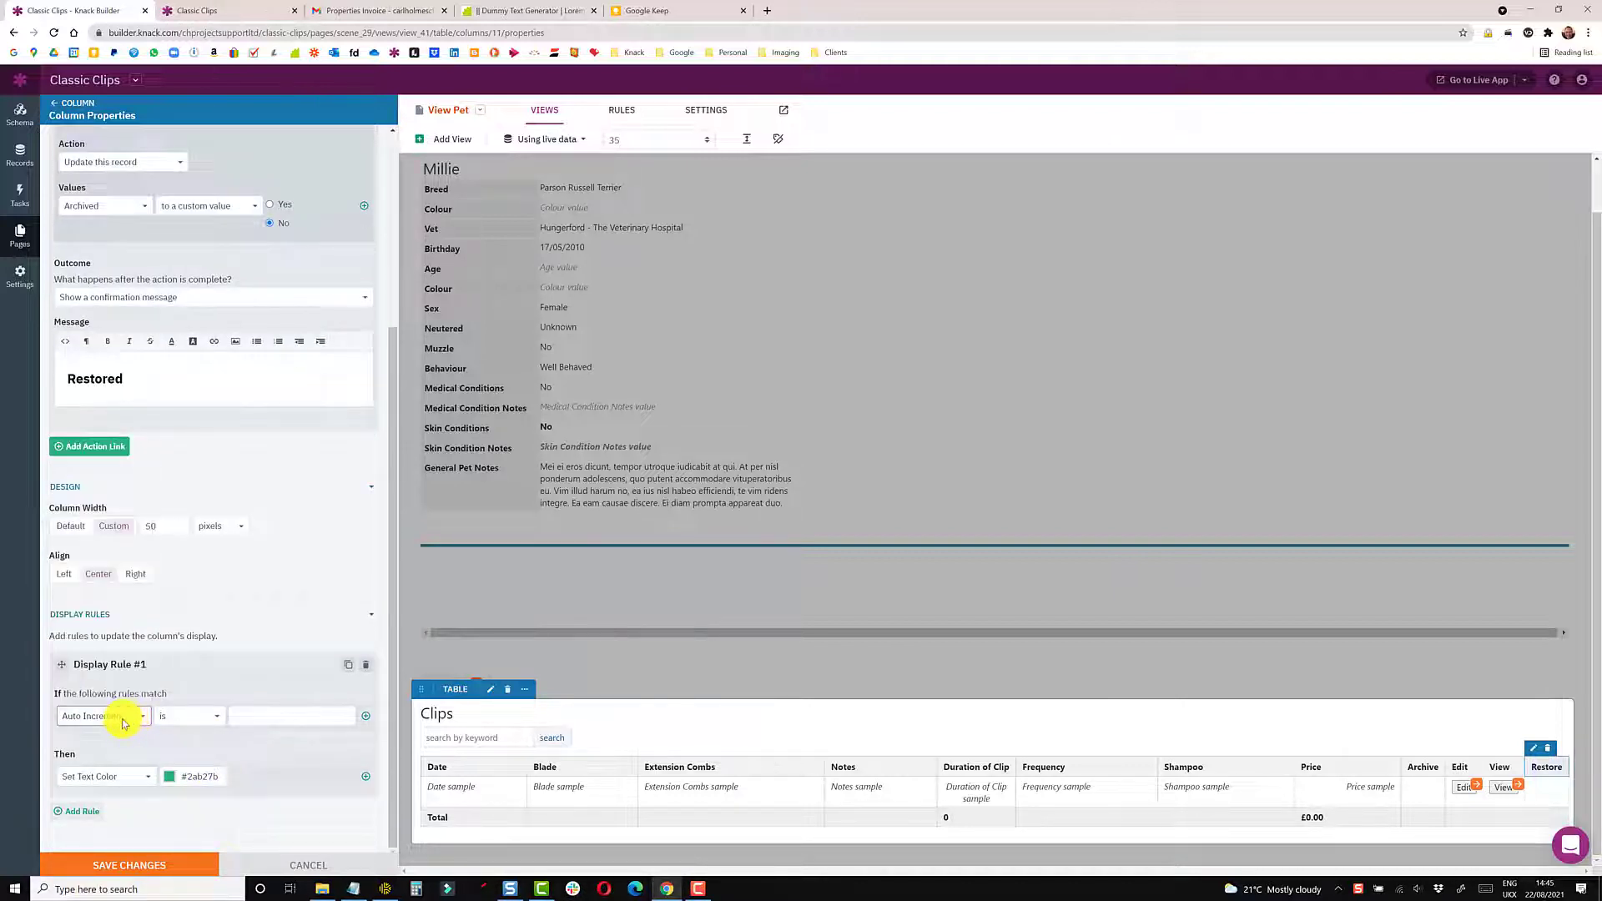
click(122, 722)
click(121, 706)
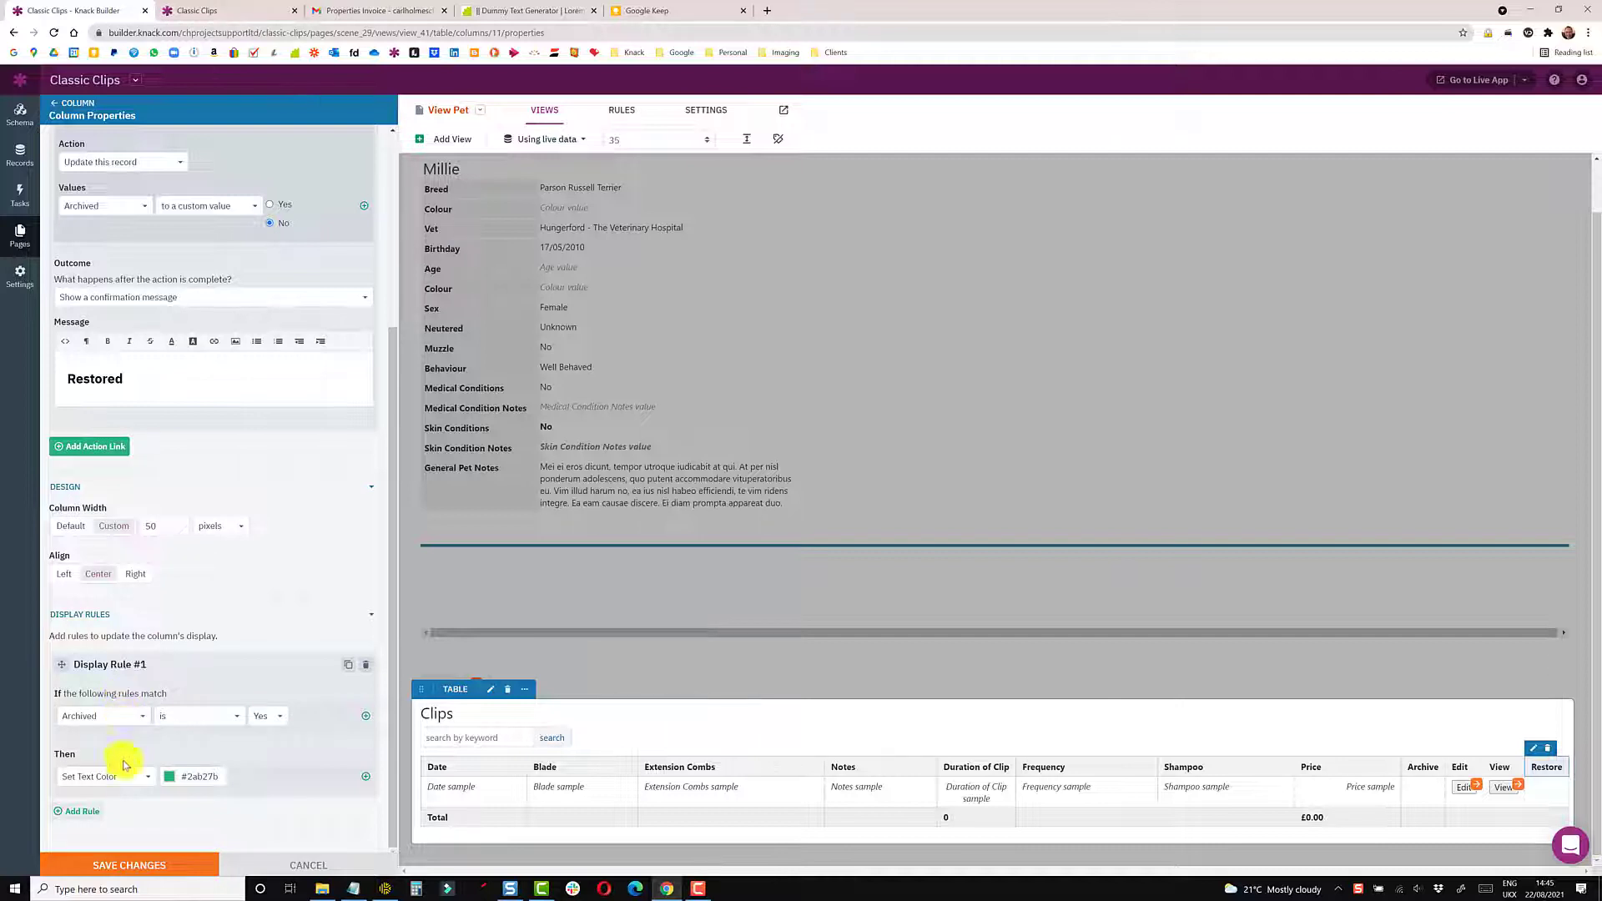
click(124, 782)
click(115, 744)
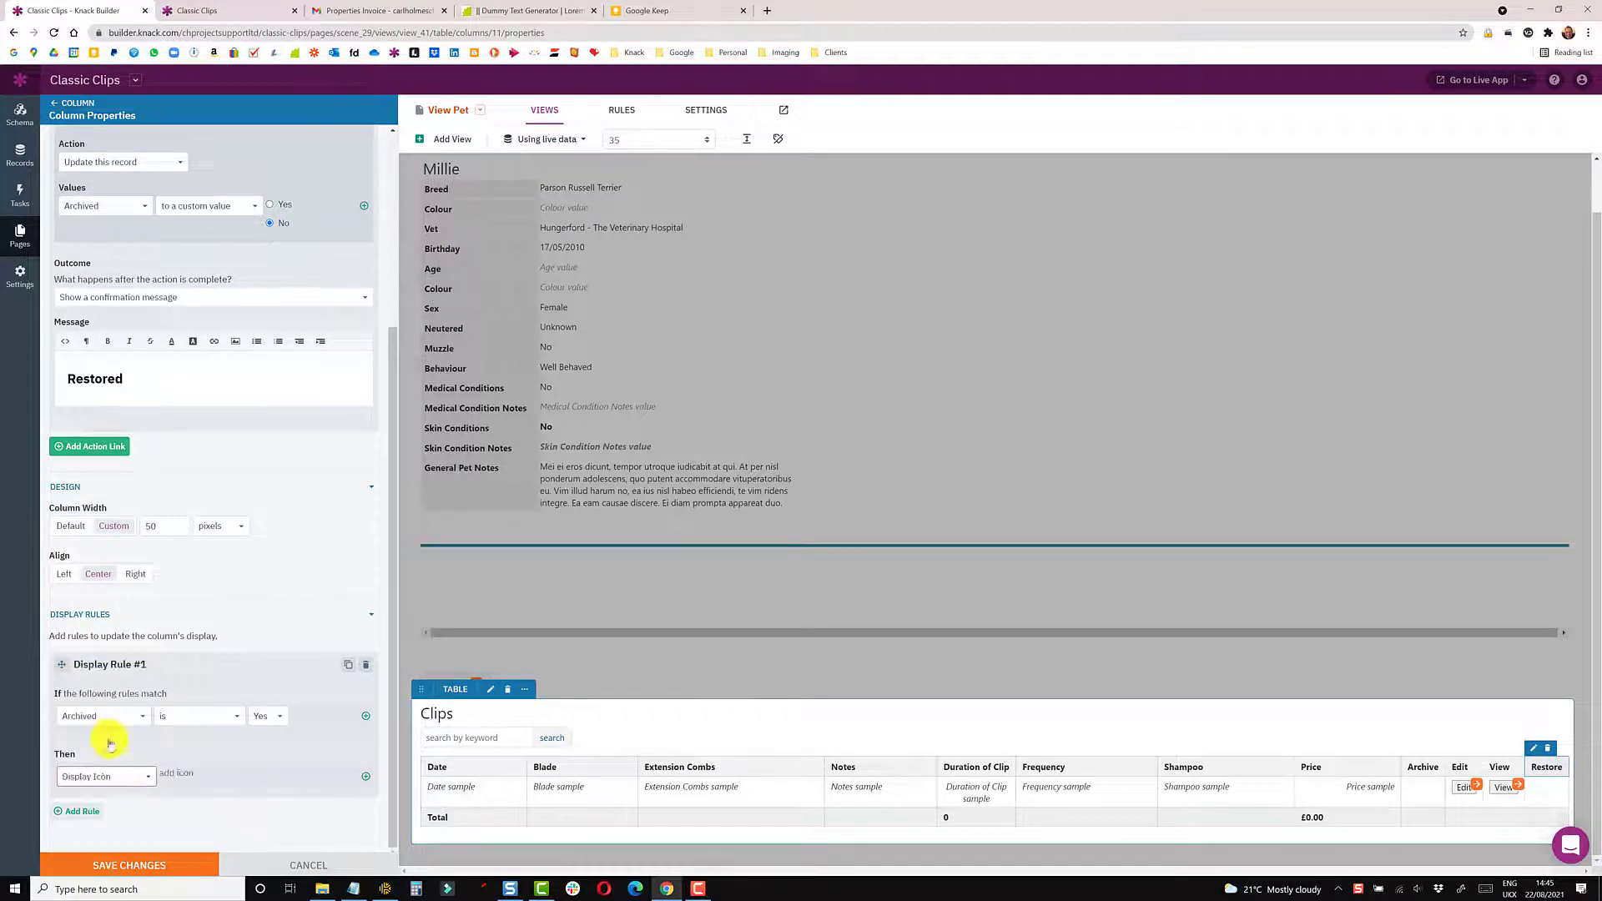
- Set the rule's icon to the undo icon in dark navy #050171
click(198, 761)
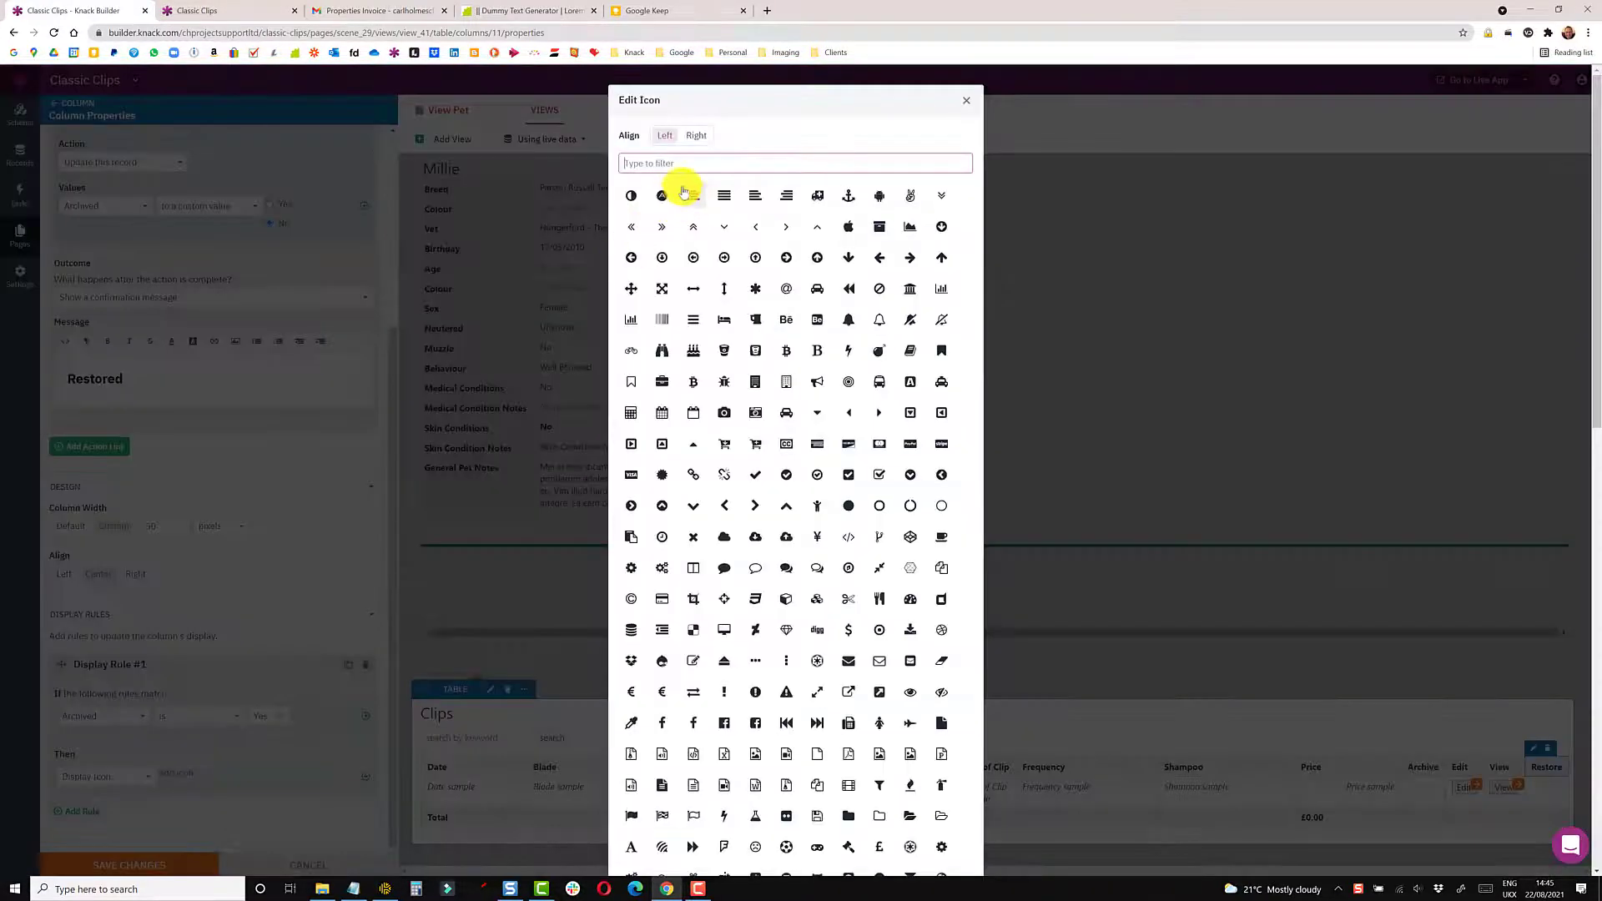
text(undo)
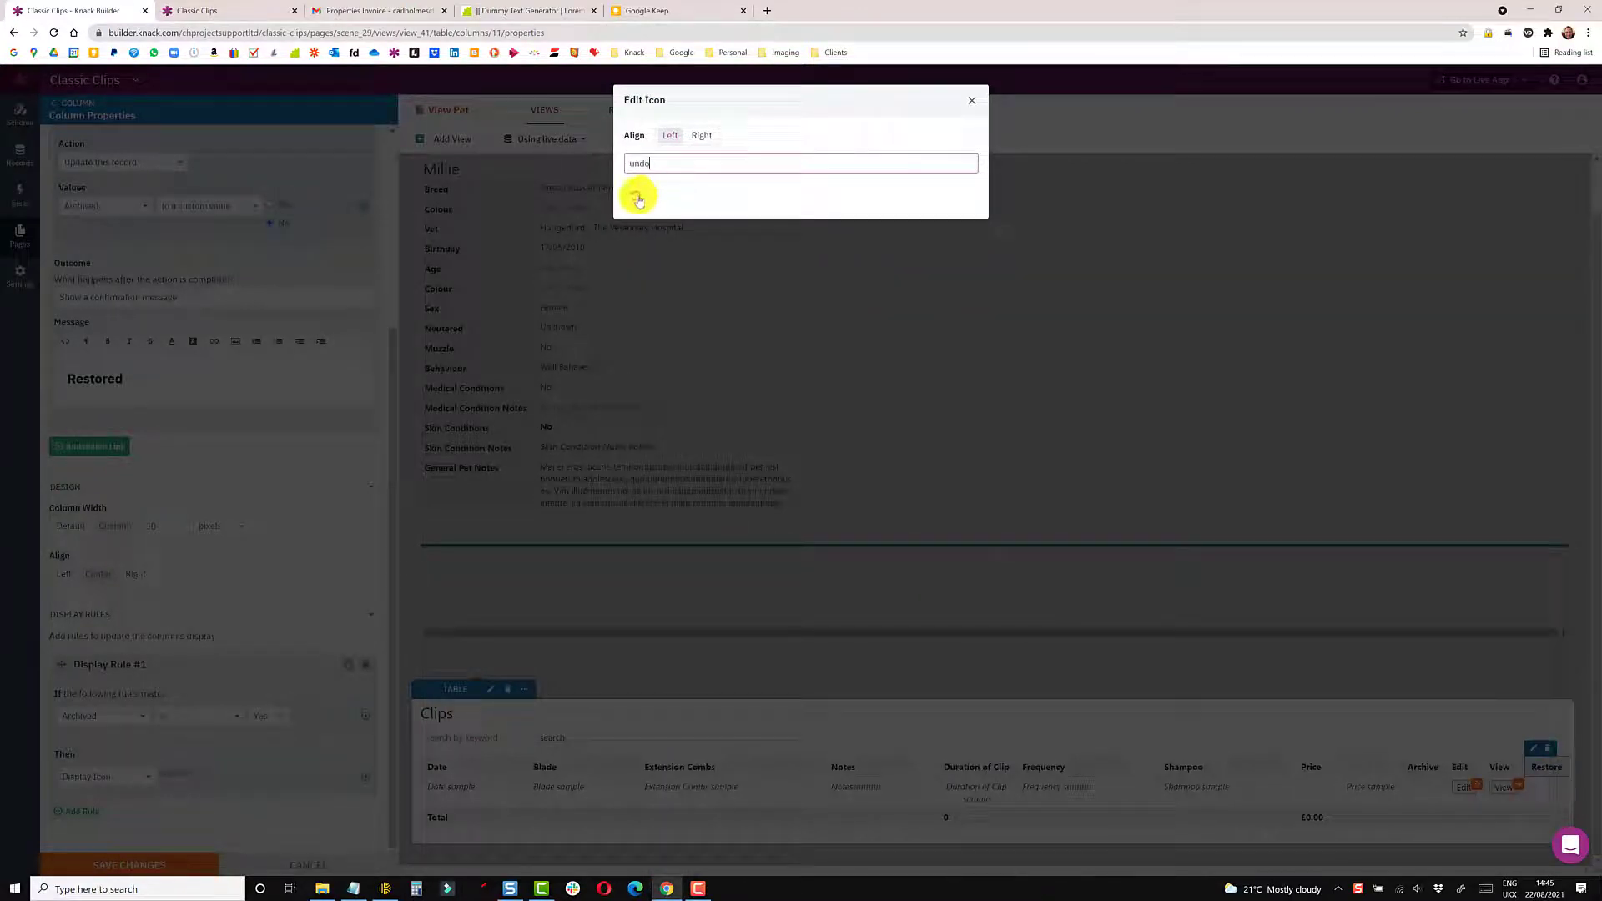
click(636, 195)
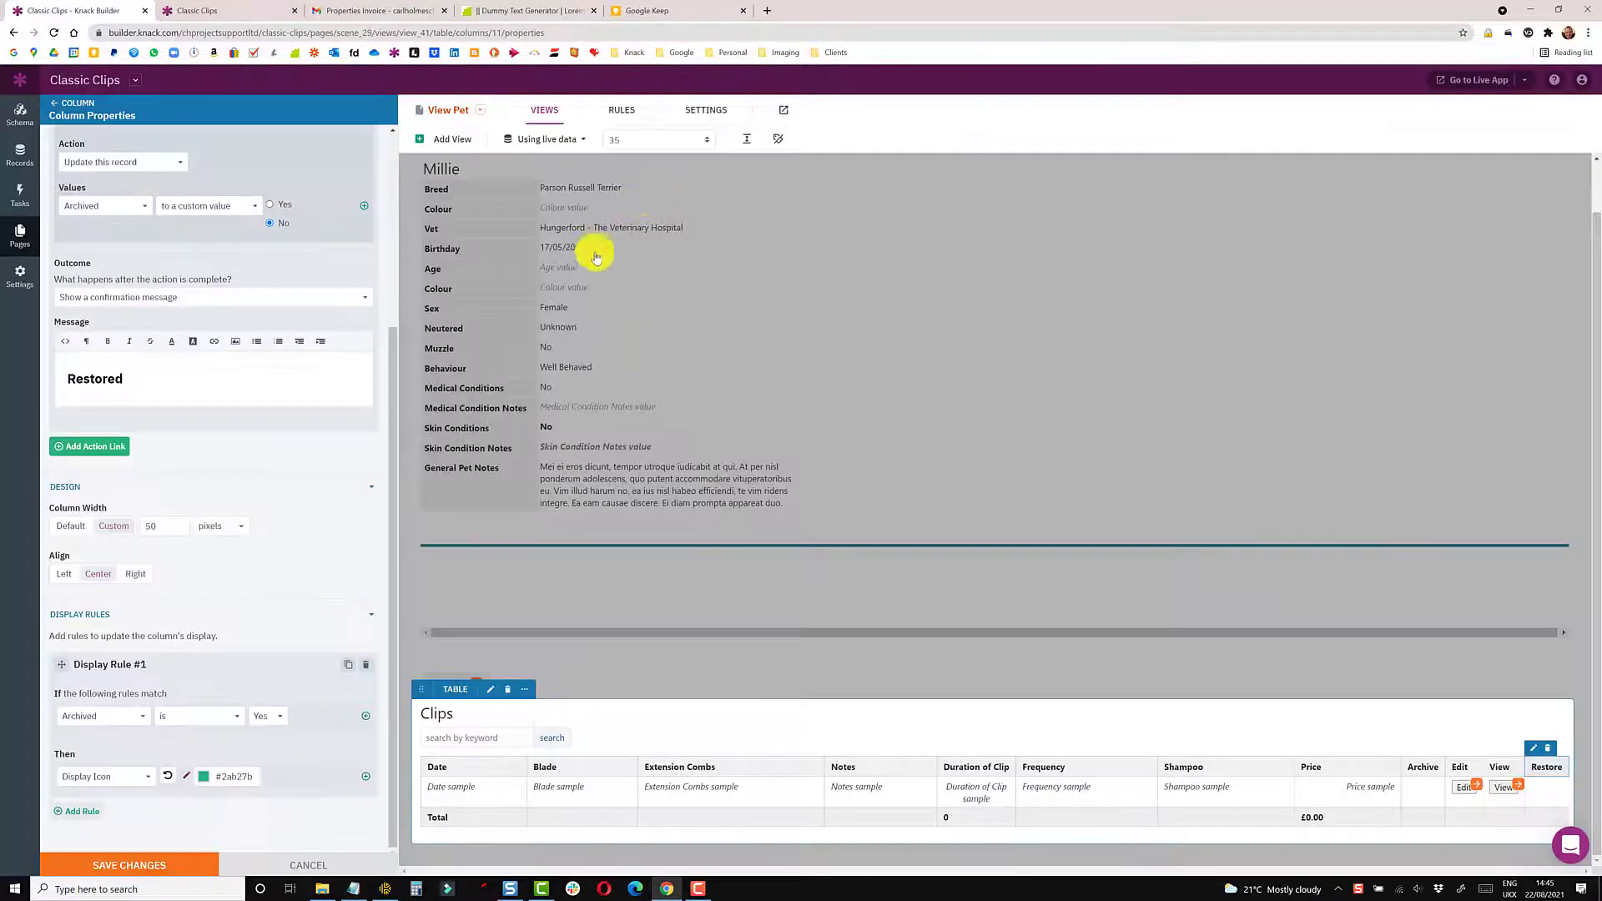
click(203, 777)
mouse_move(298, 701)
mouse_down()
mouse_move(297, 686)
mouse_move(299, 713)
mouse_up()
click(287, 706)
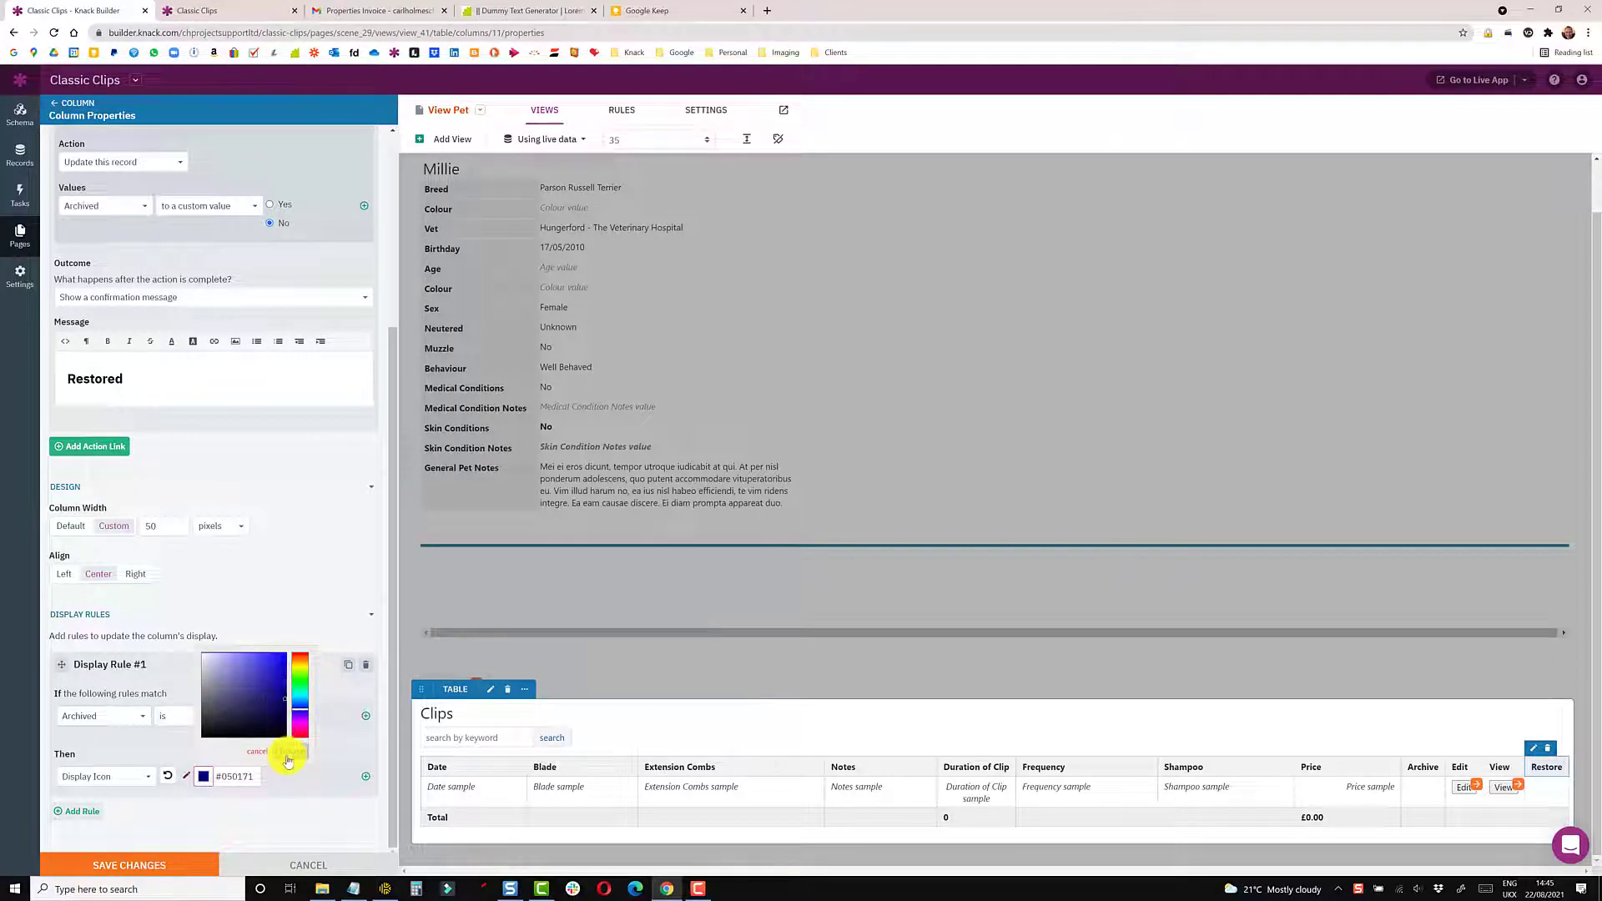
click(290, 751)
- Duplicate the rule to hide the Restore icon when Archived is No, and save
click(348, 666)
scroll(321, 789, down, 2)
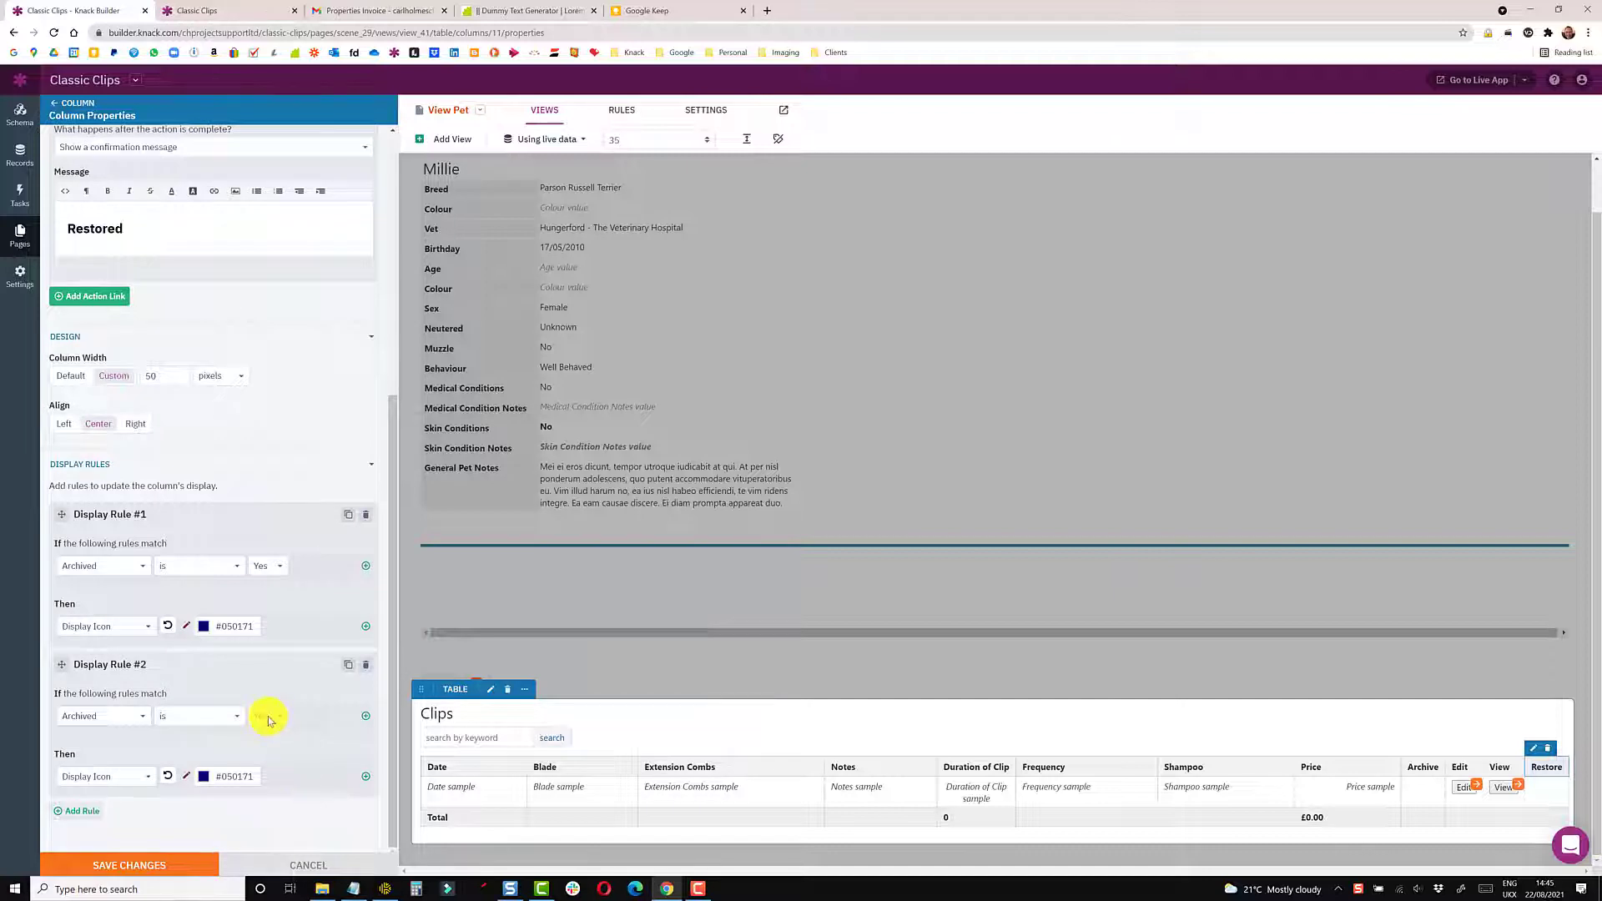
click(268, 717)
click(265, 753)
click(125, 777)
click(104, 754)
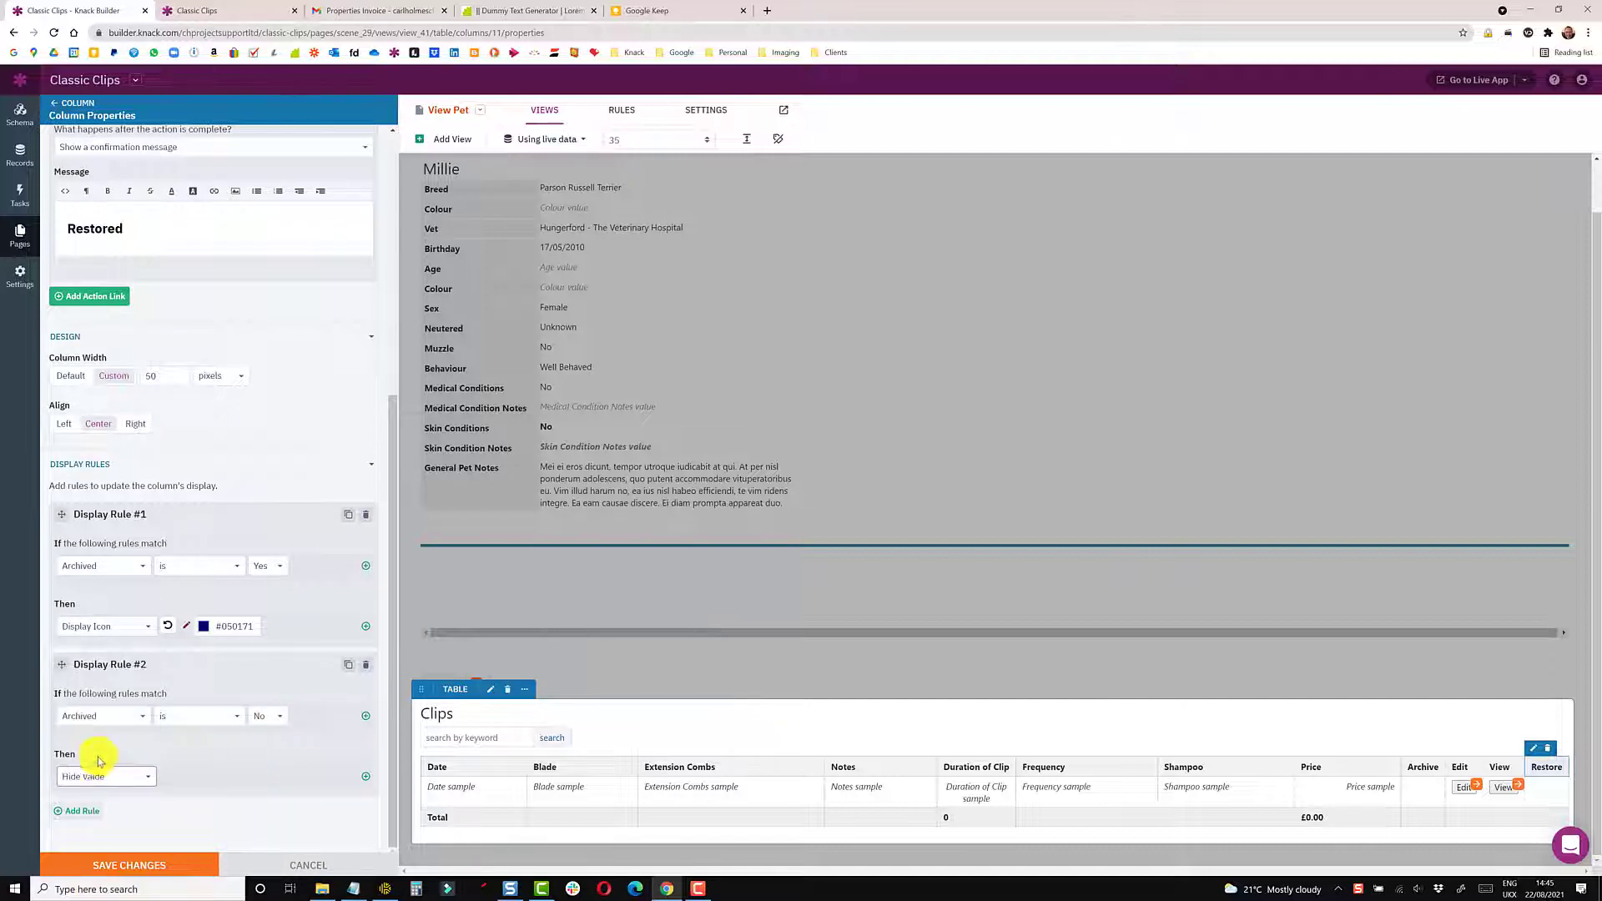
click(122, 860)
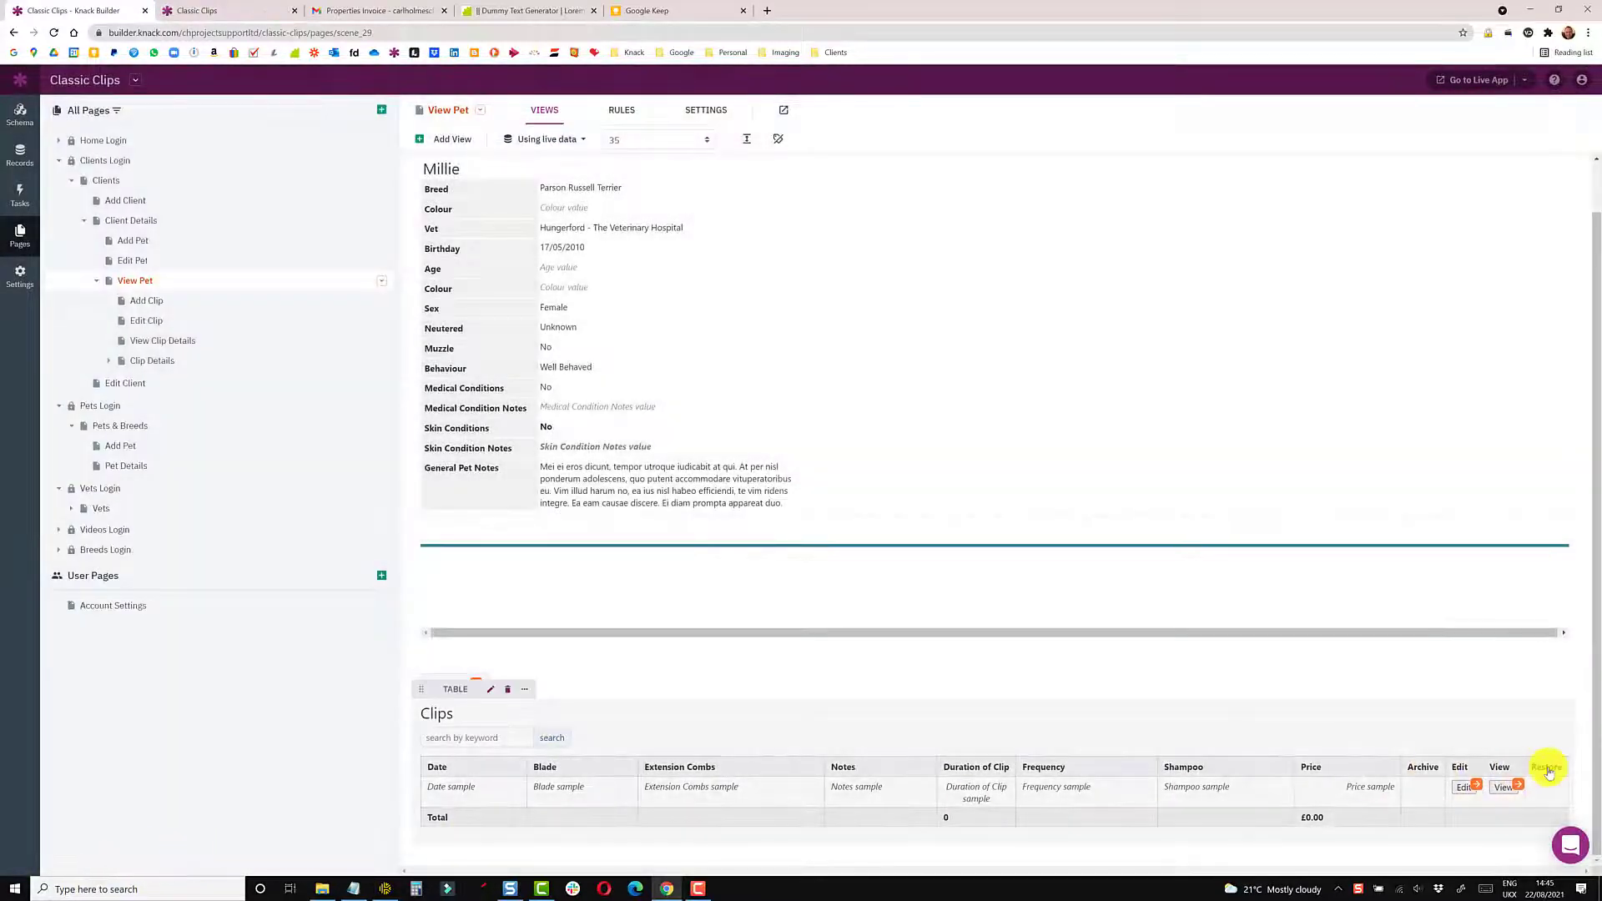
- Move the Restore column right after Archive and save the column order
click(1549, 772)
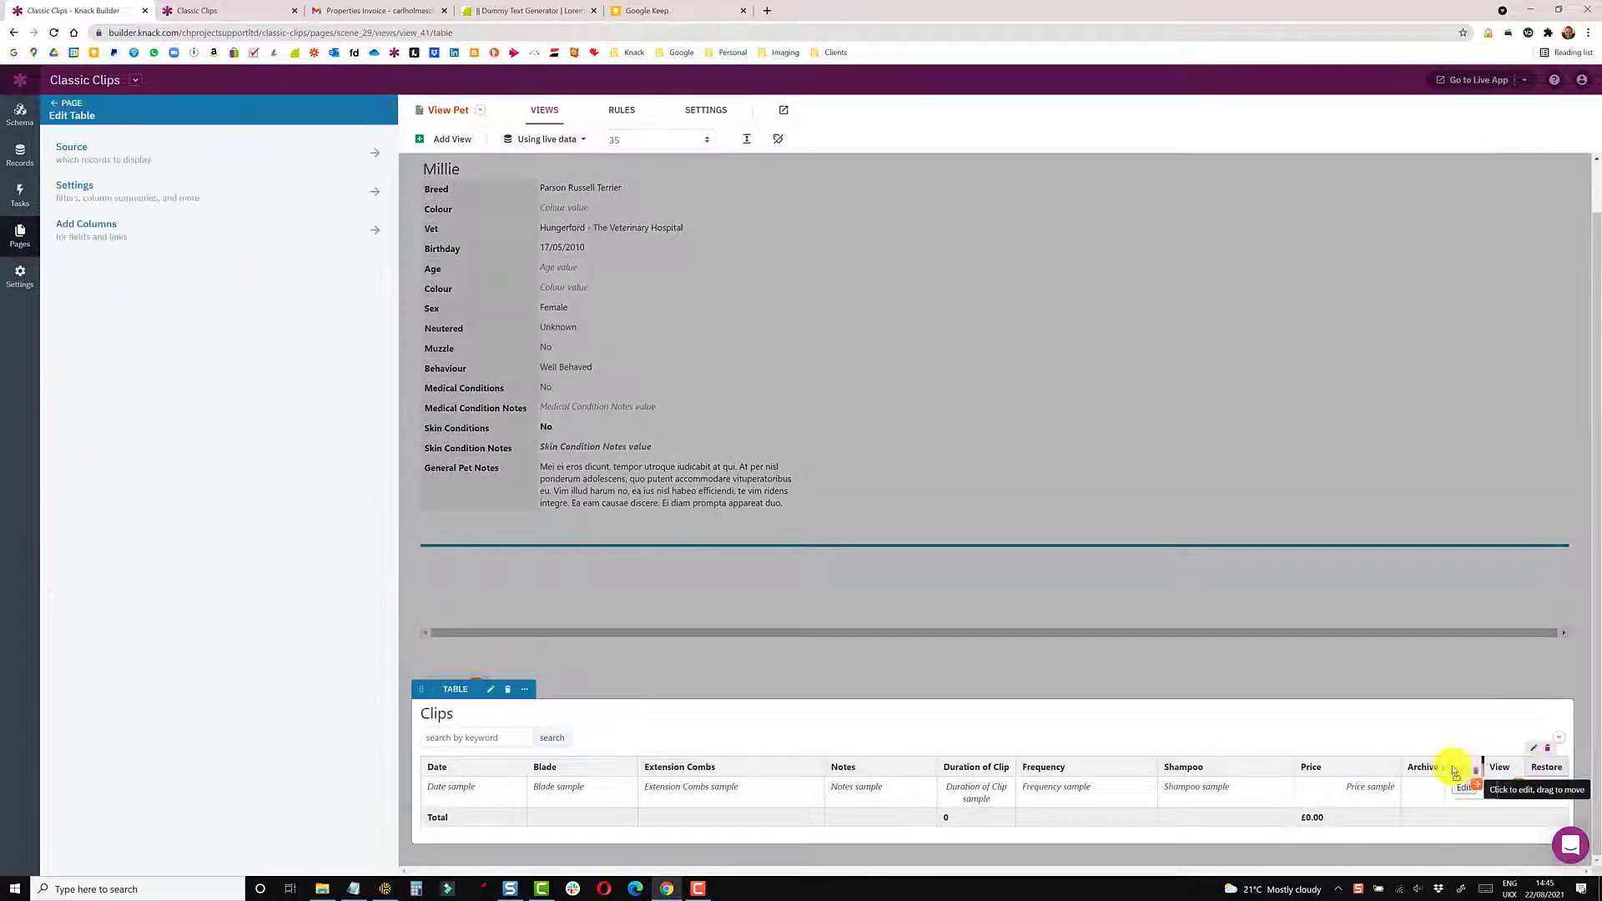
drag(1444, 765, 1446, 768)
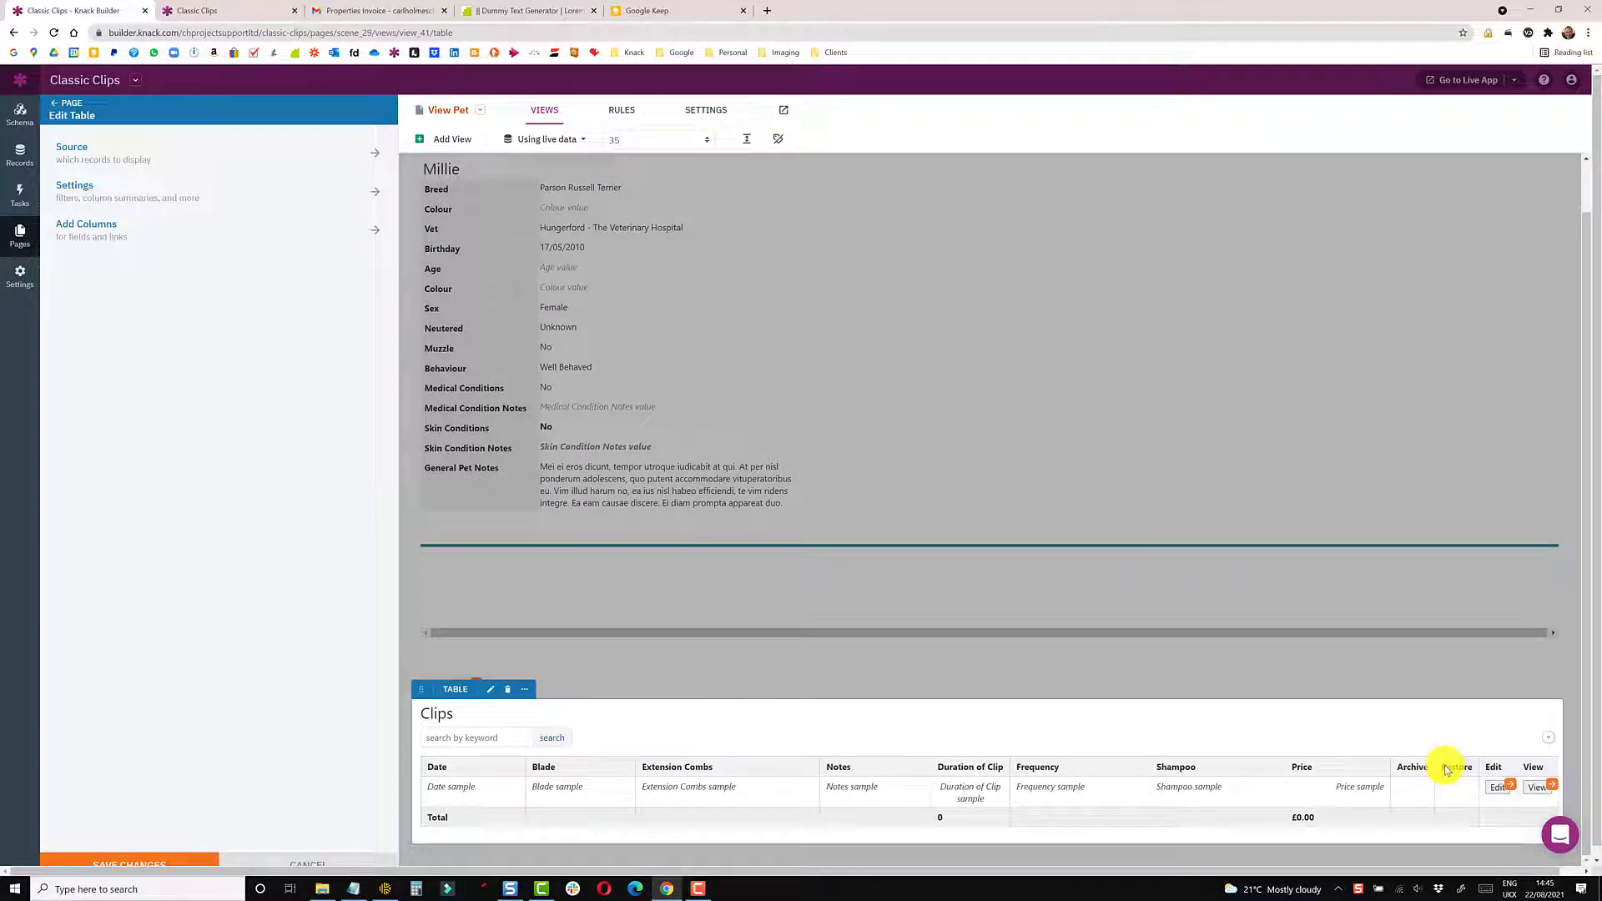
click(172, 862)
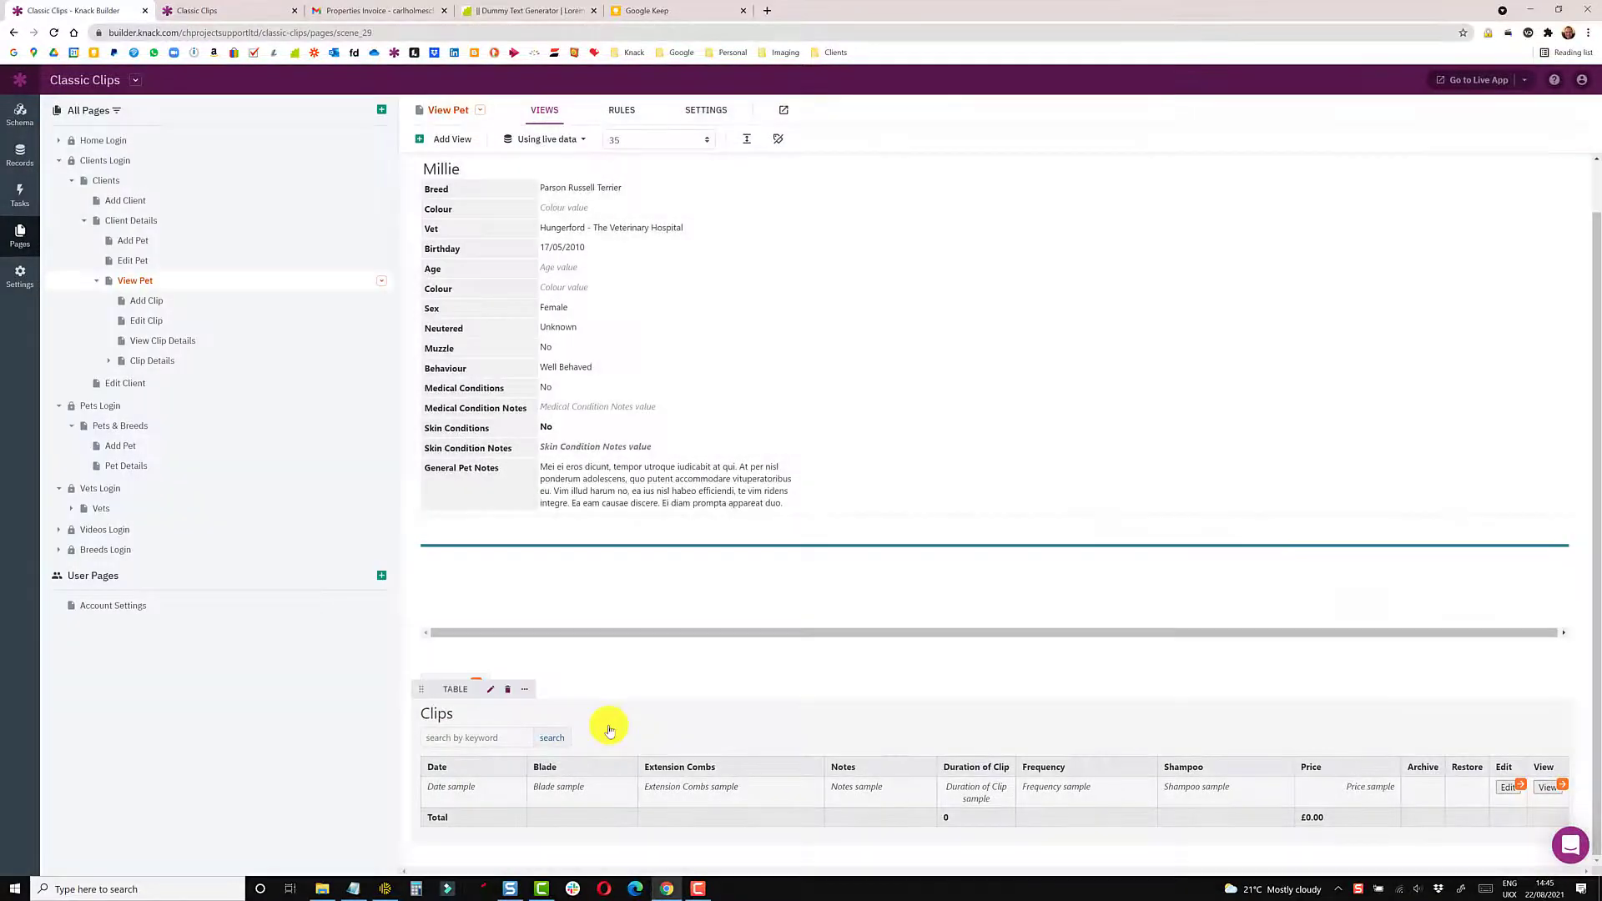
- Reopen the Clips table and show its Settings options
click(587, 735)
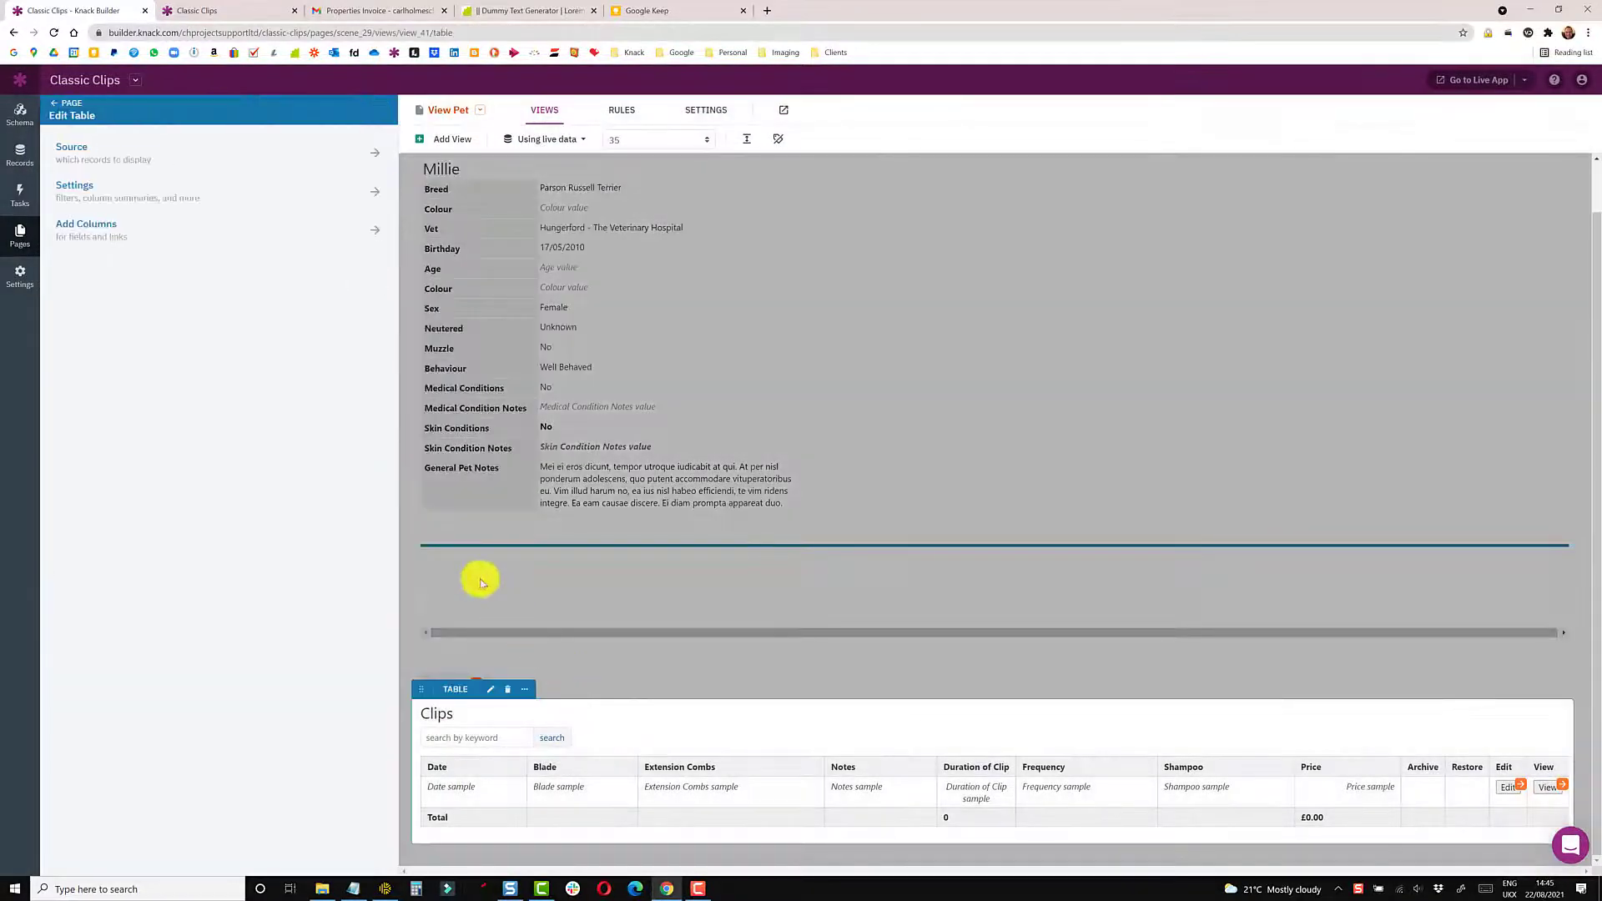
click(129, 186)
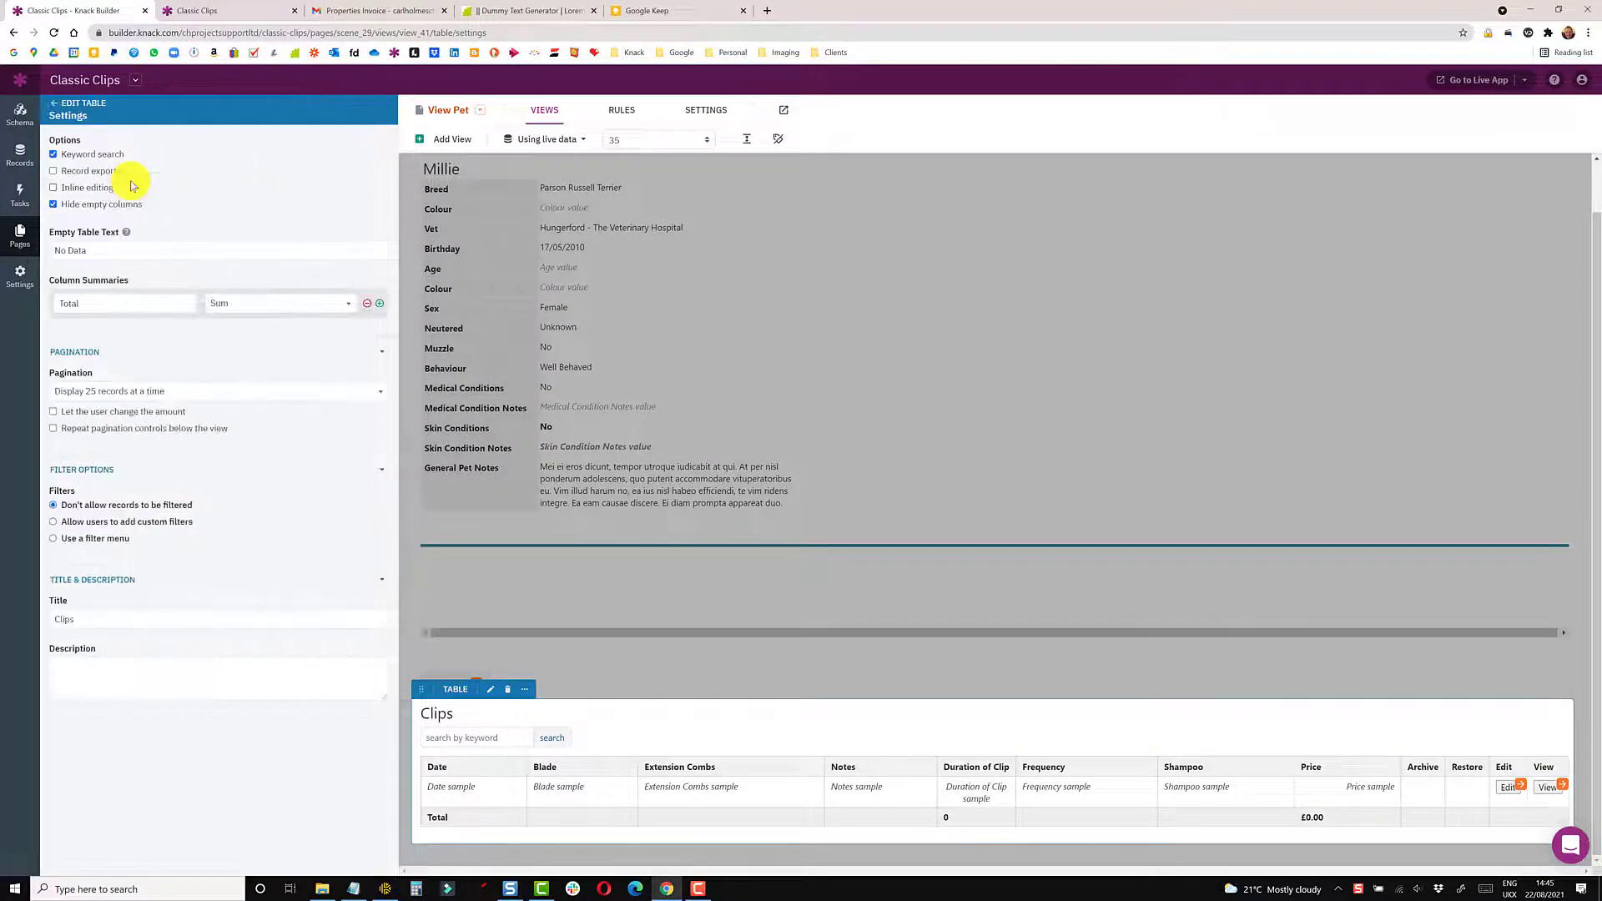
drag(61, 205, 141, 209)
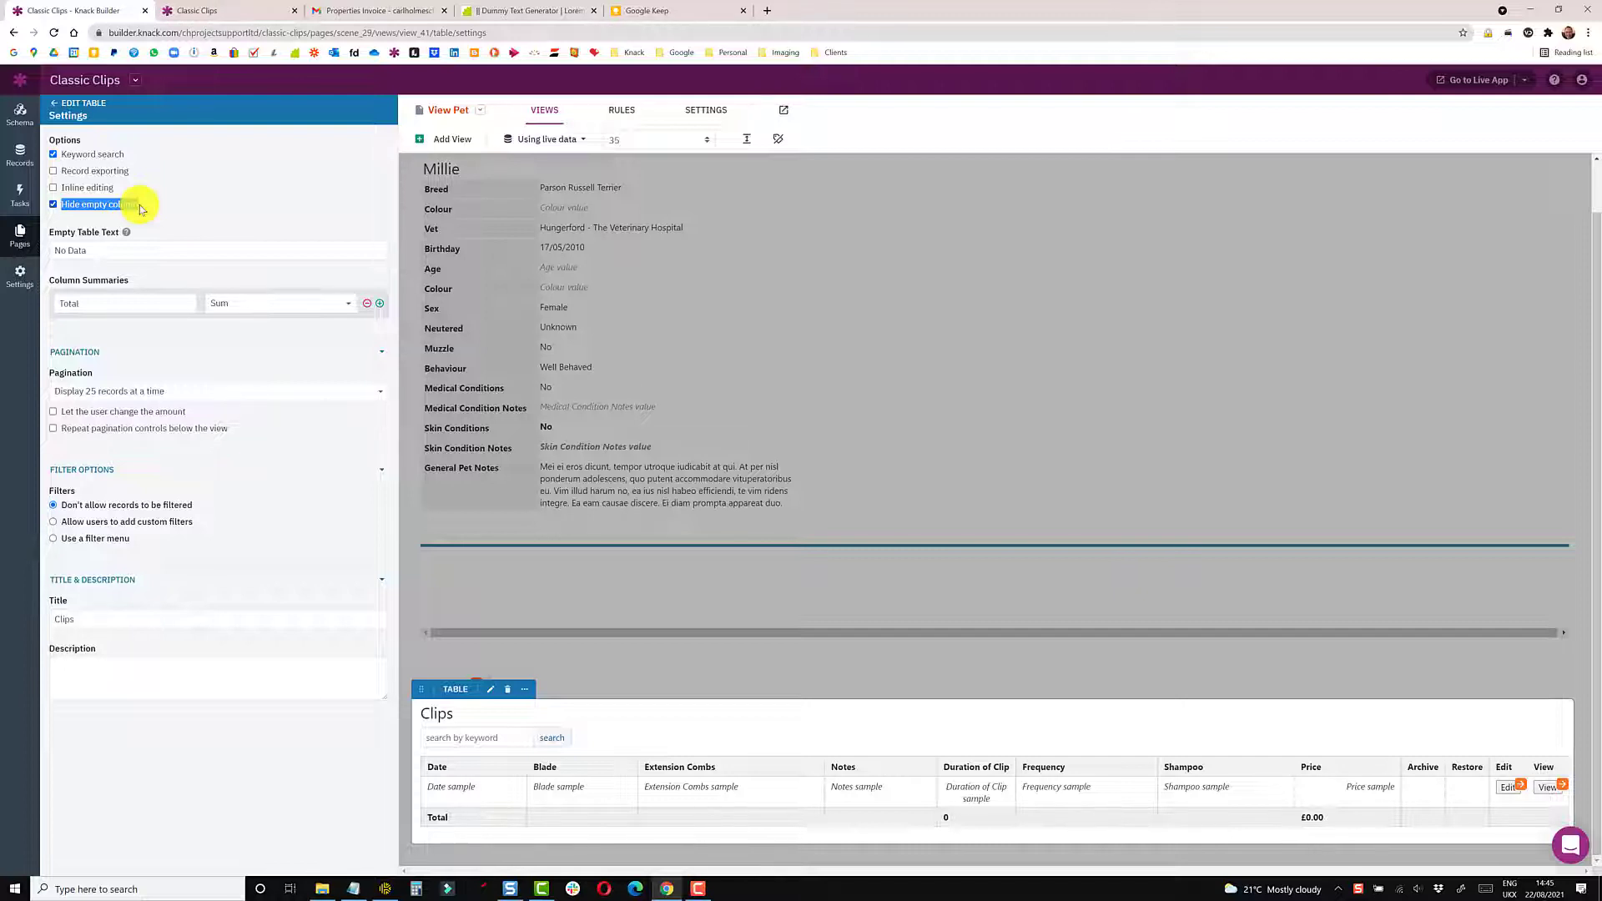
- Add a rule hiding the Edit button when Archived is Yes
click(1509, 766)
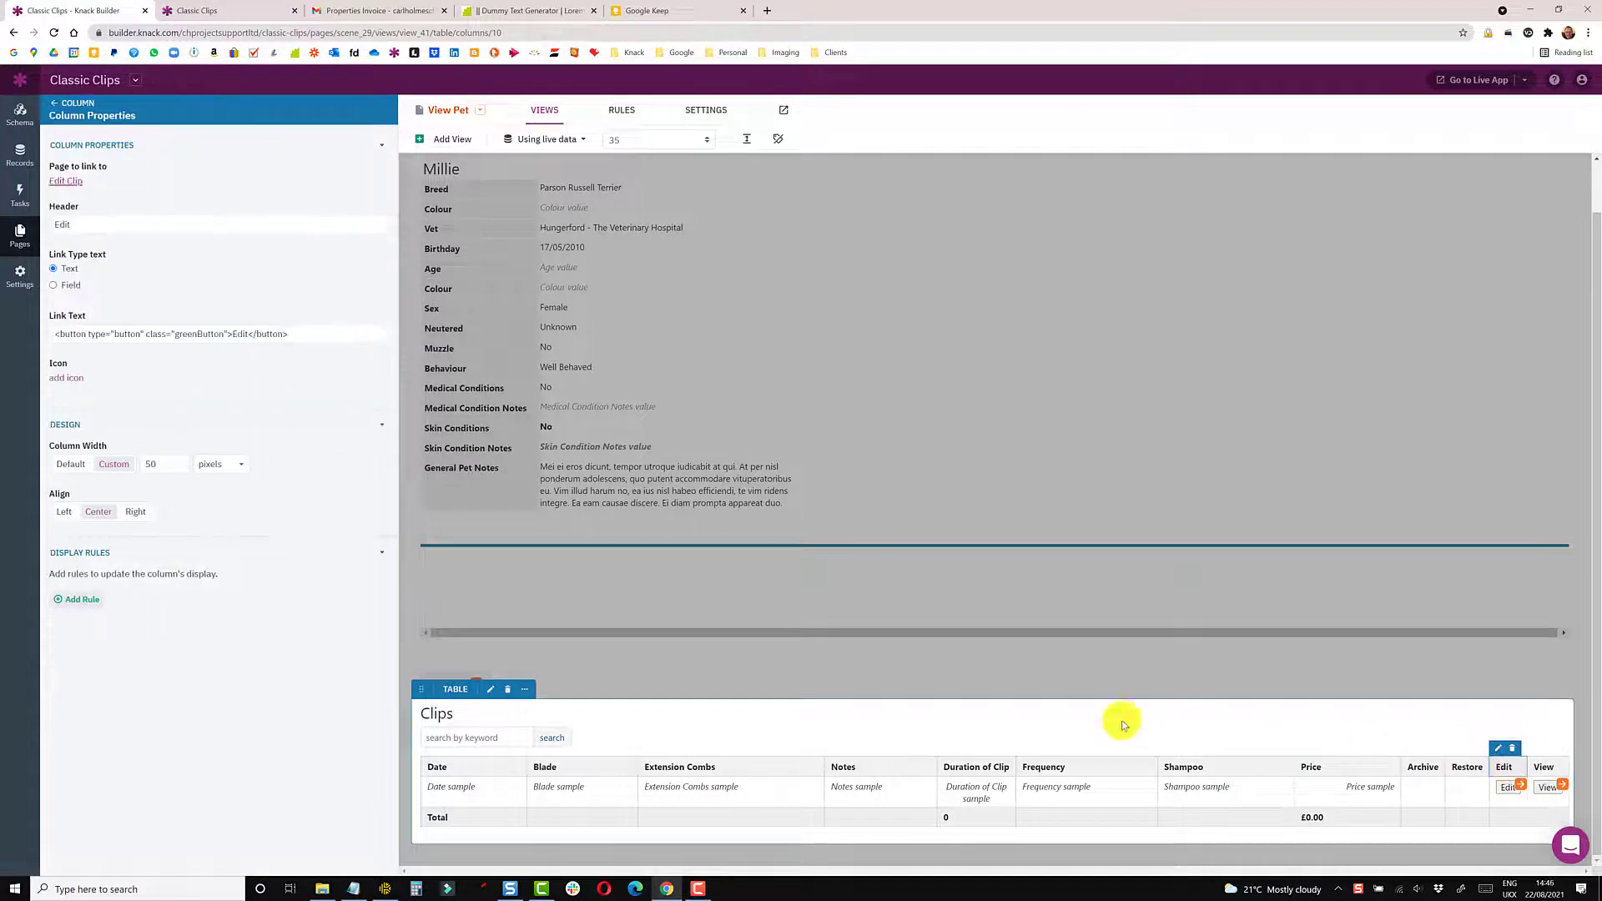
click(75, 600)
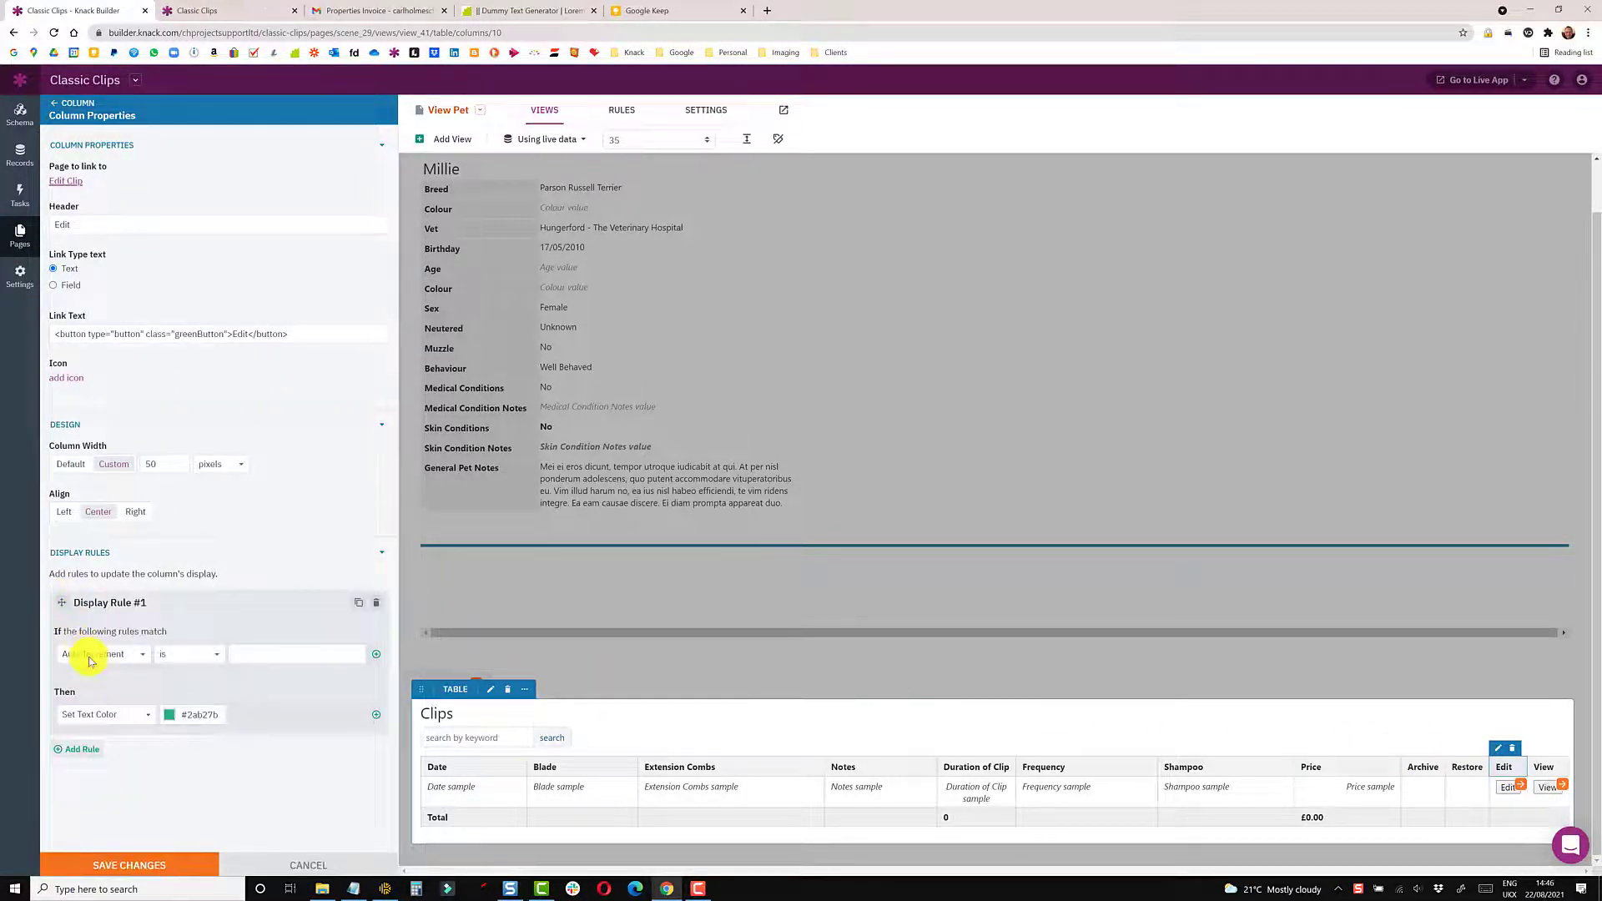
click(89, 660)
click(87, 638)
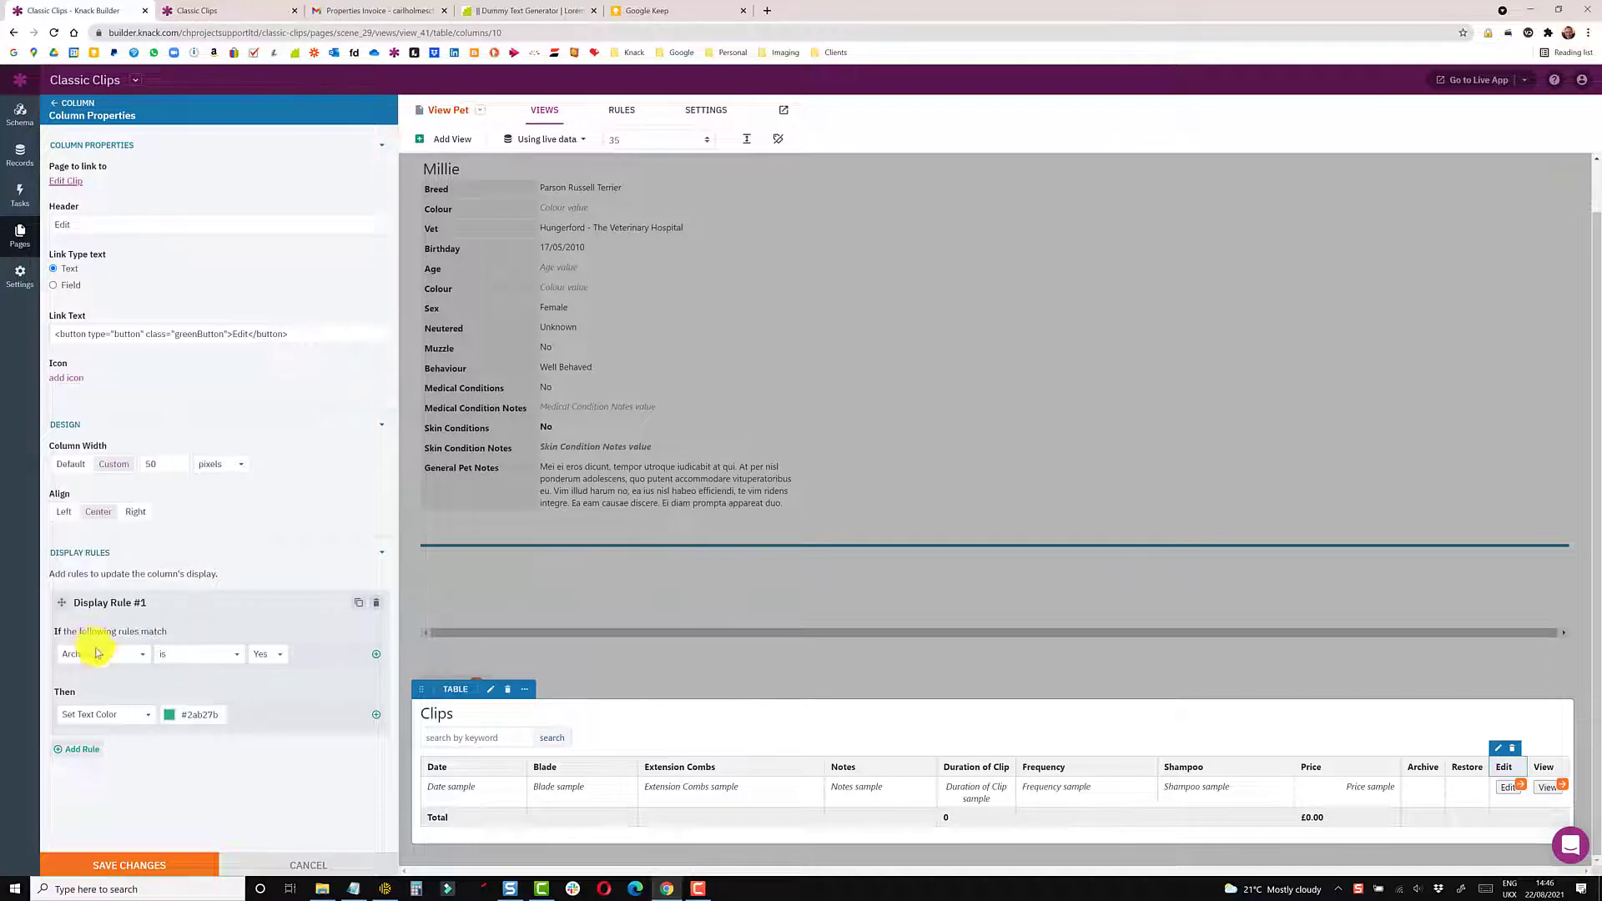
click(129, 711)
click(109, 815)
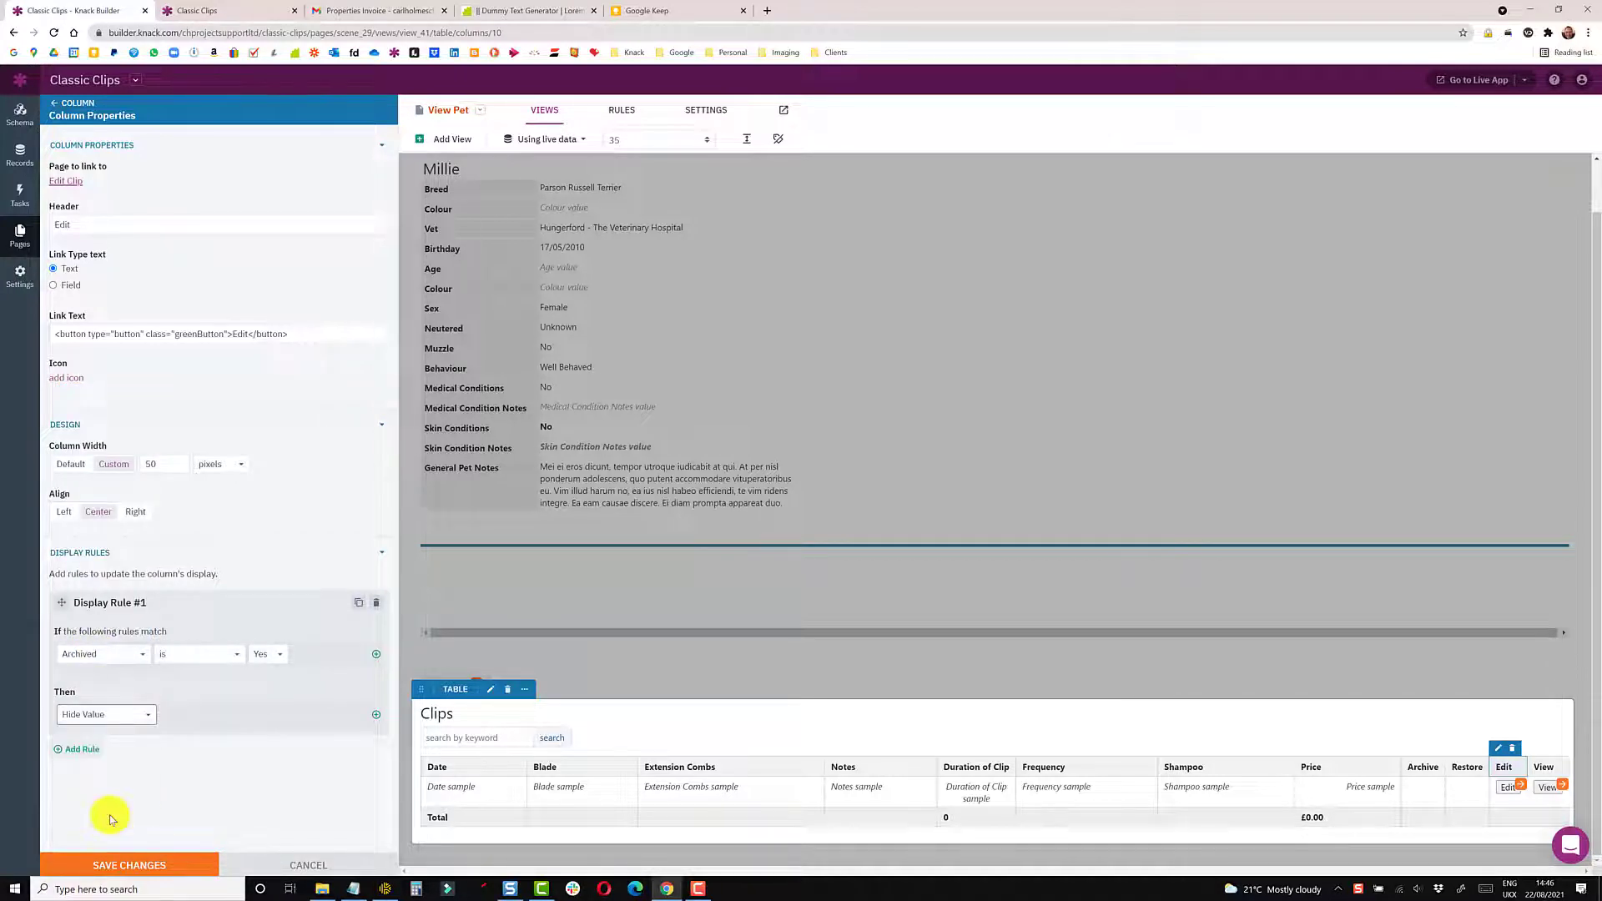
- Add a rule hiding the View button when Archived is Yes, and save
click(1544, 769)
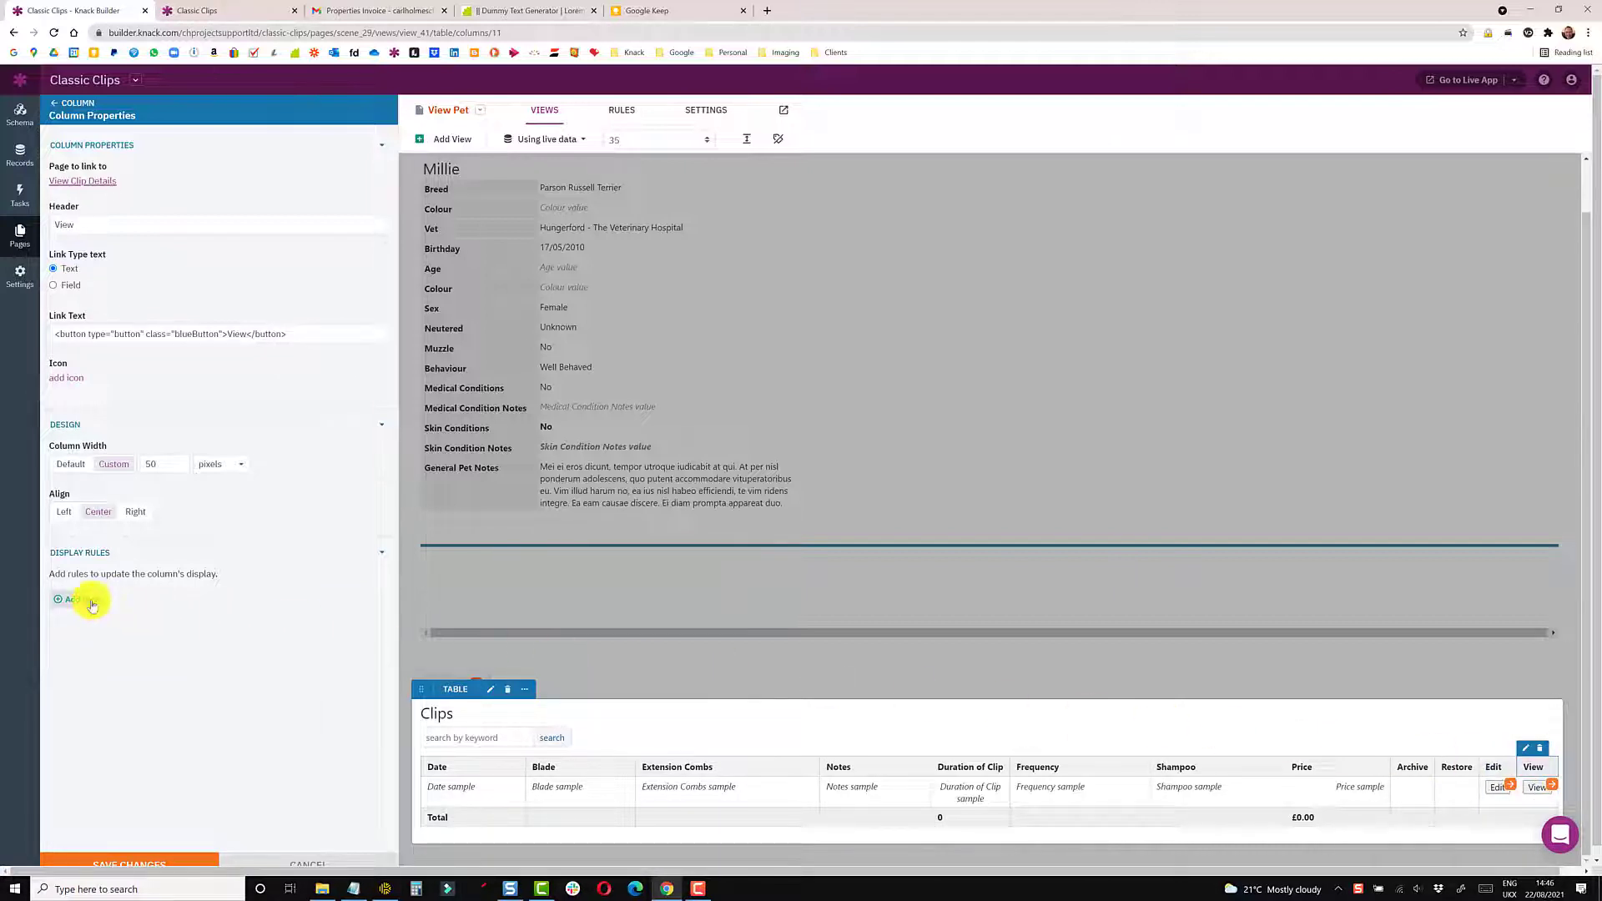
click(93, 604)
click(109, 652)
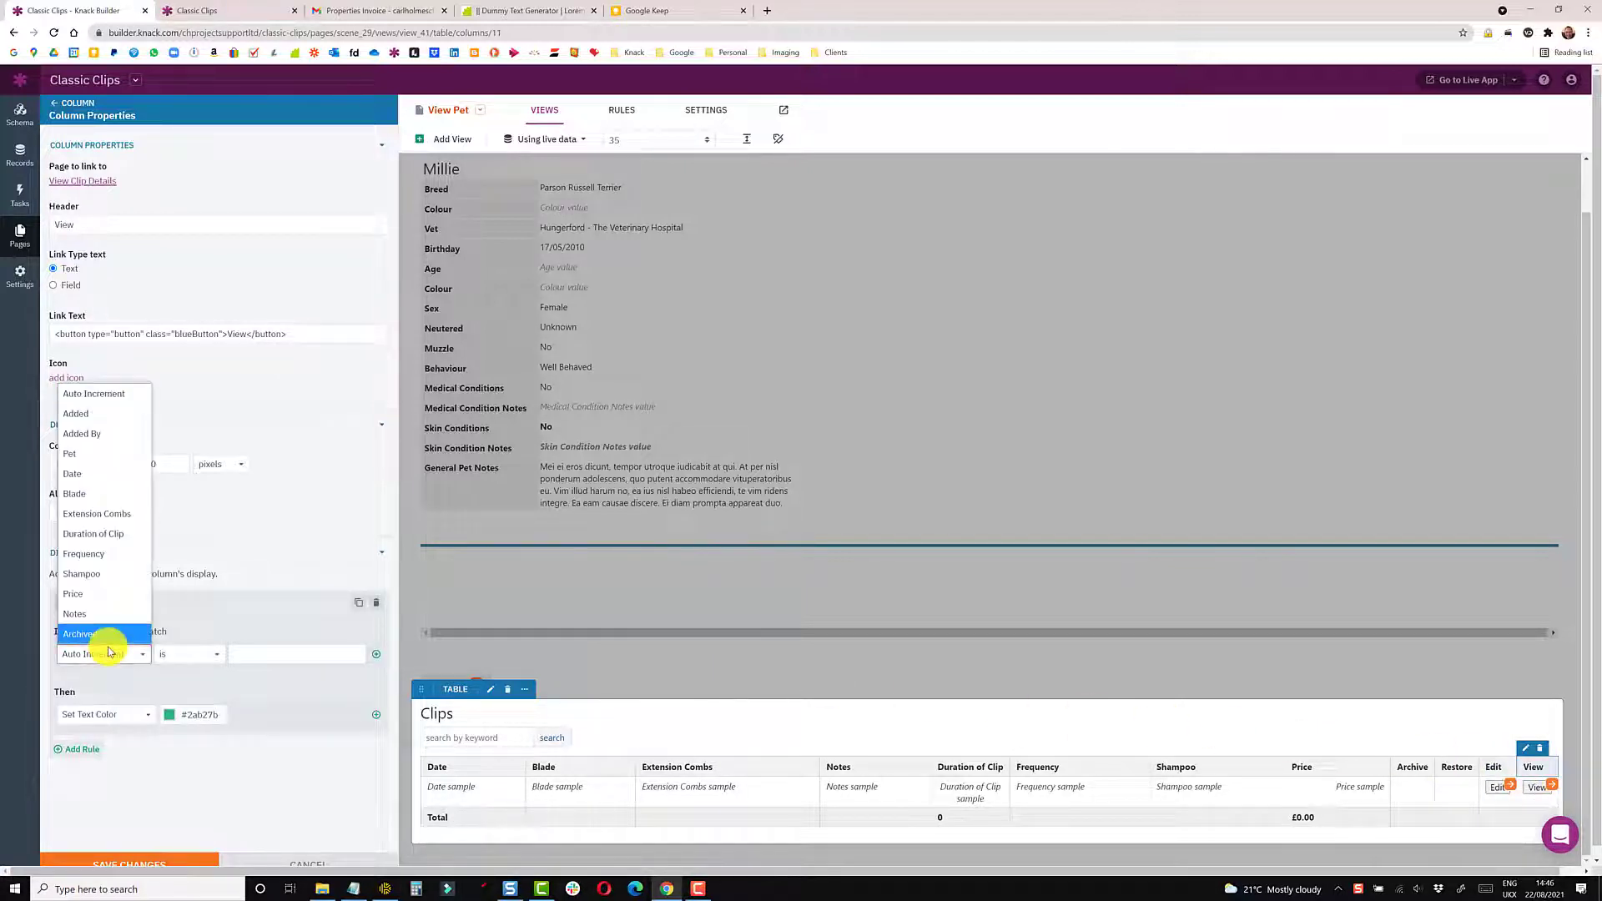
click(108, 650)
click(263, 656)
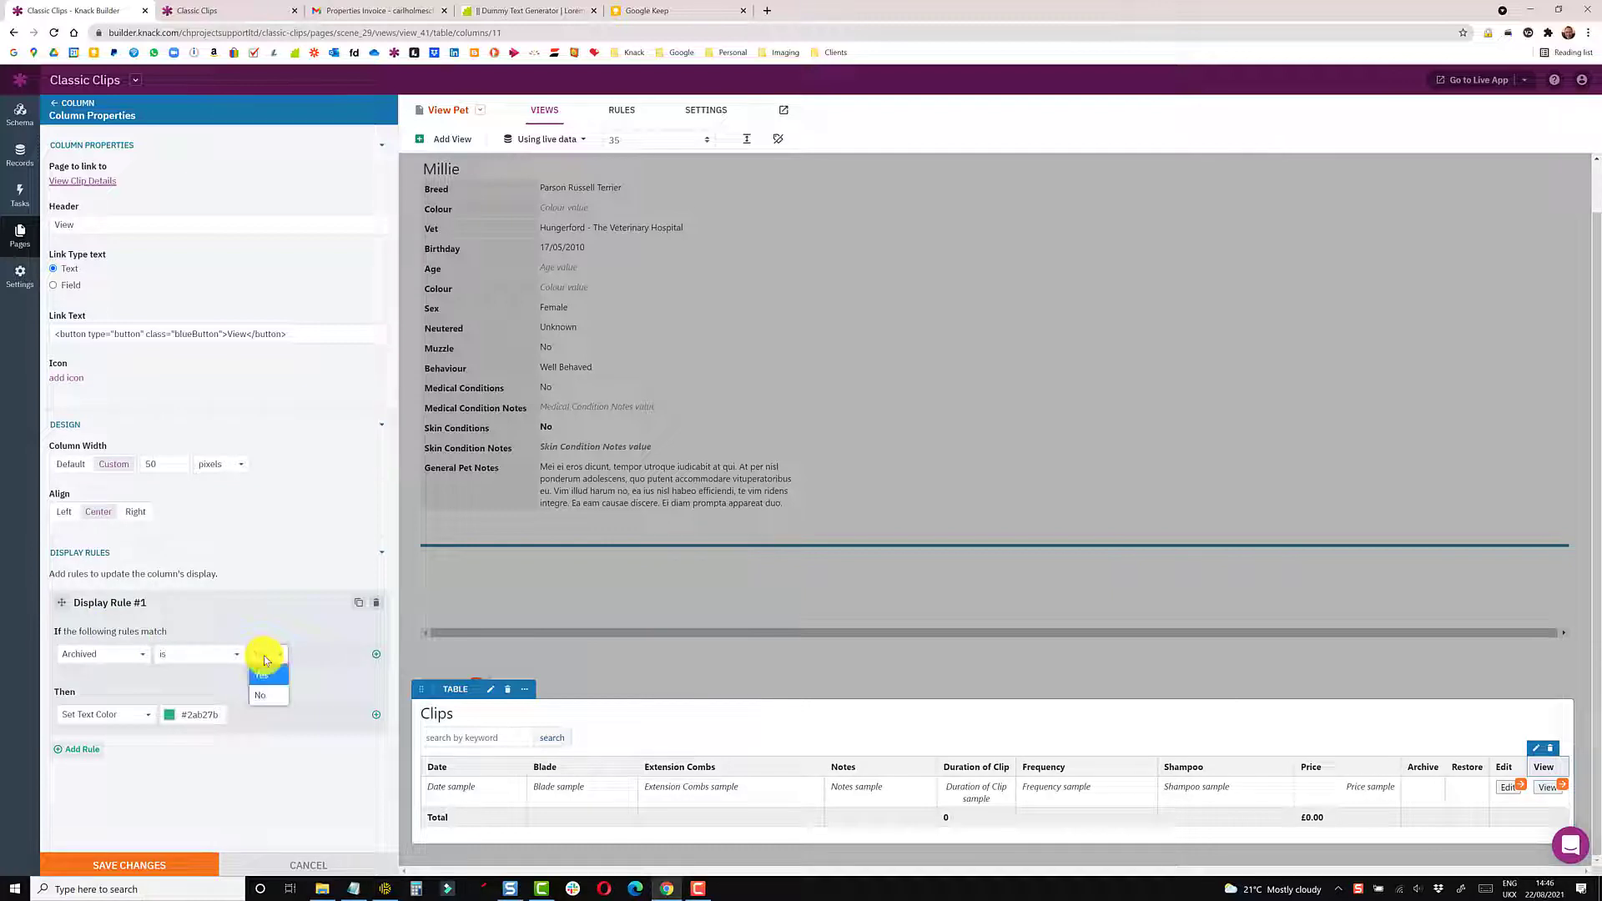
click(262, 676)
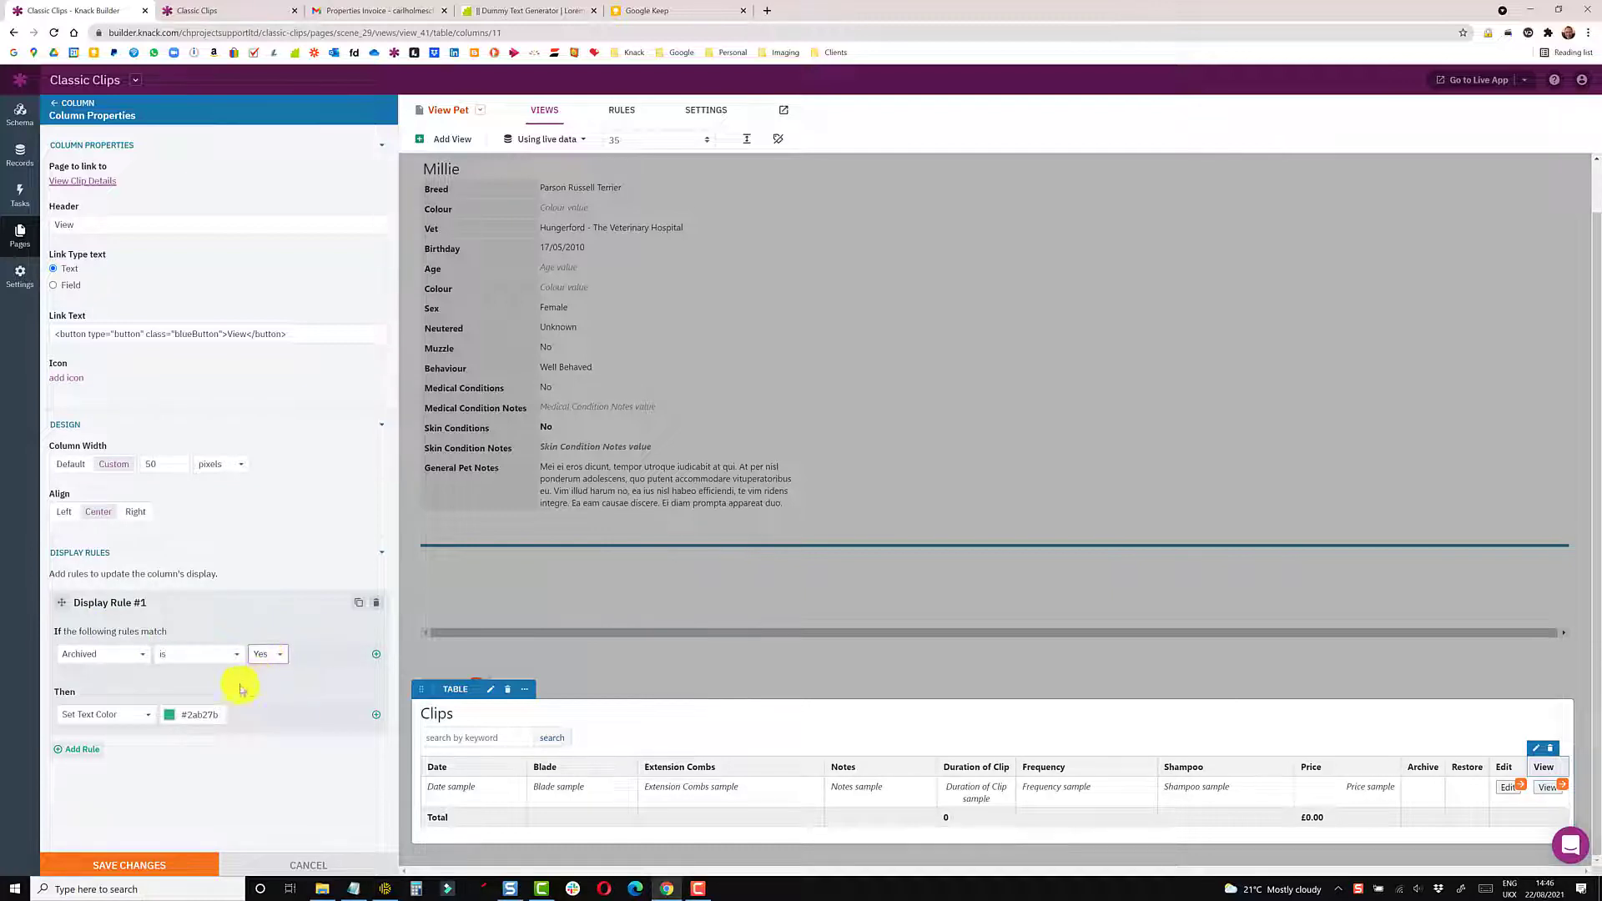
click(129, 716)
click(109, 816)
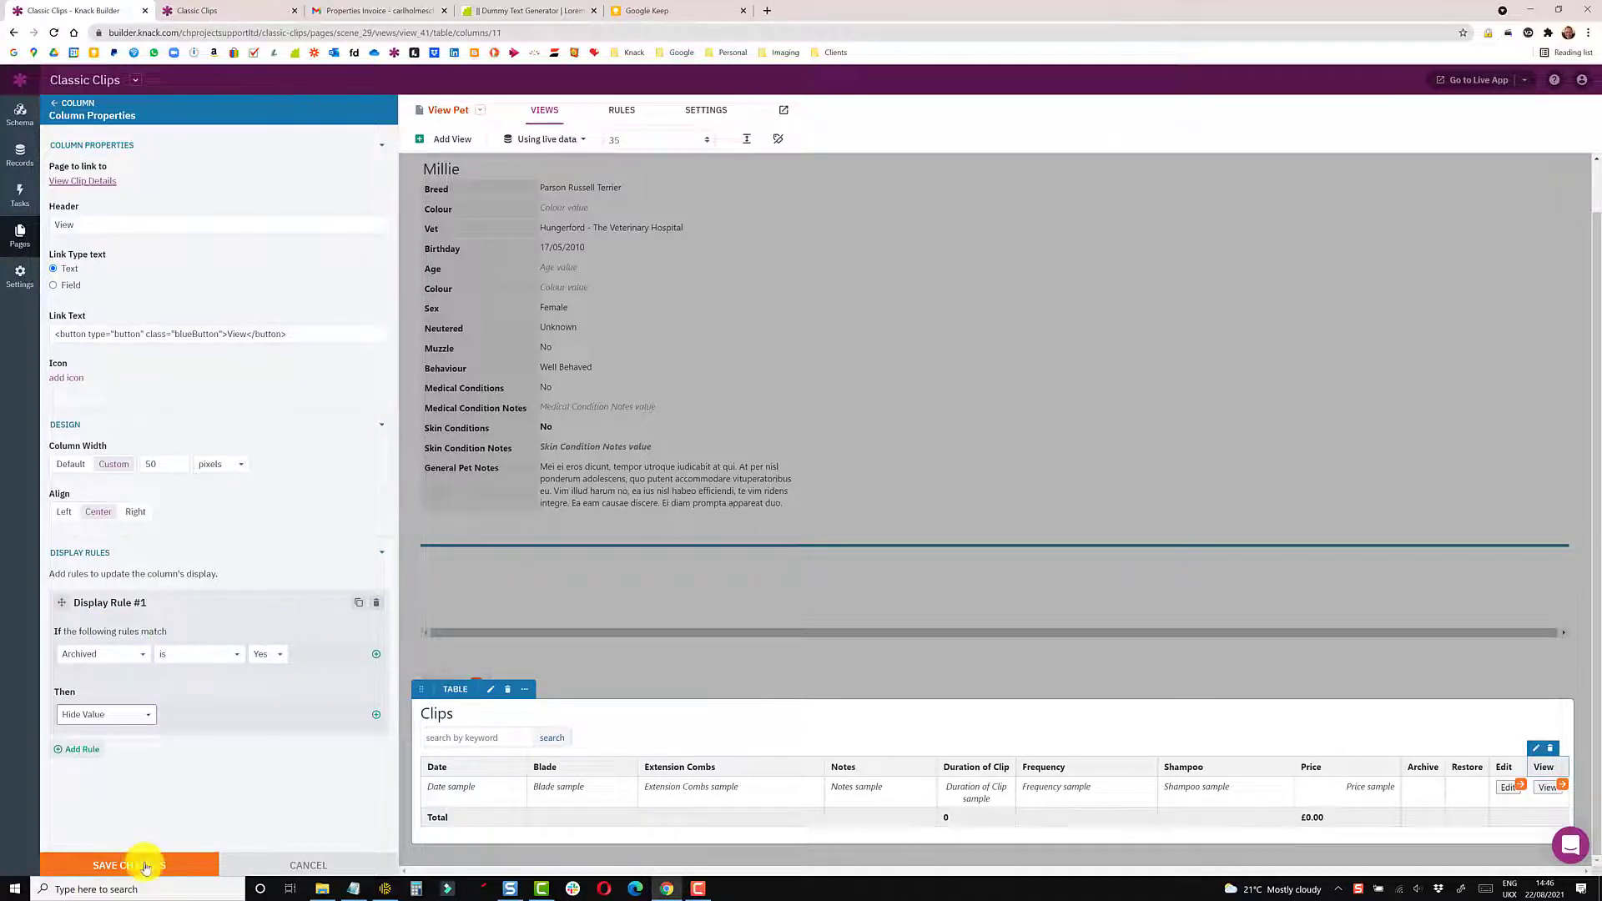
click(155, 865)
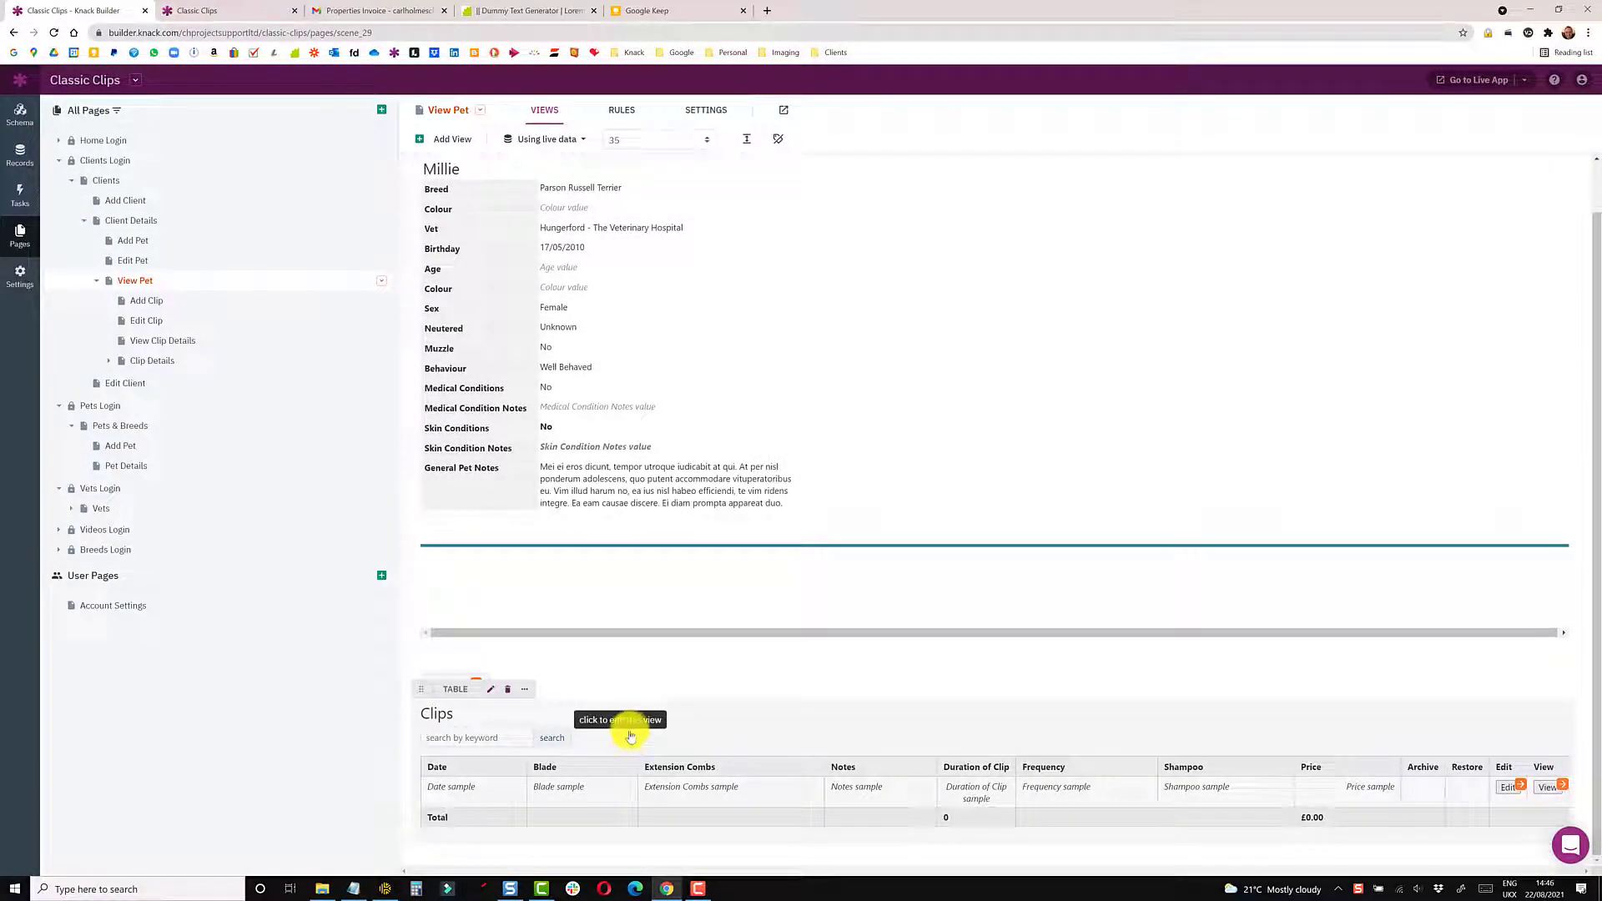
- Turn on filtering for the Clips table using a preset filter menu
click(630, 733)
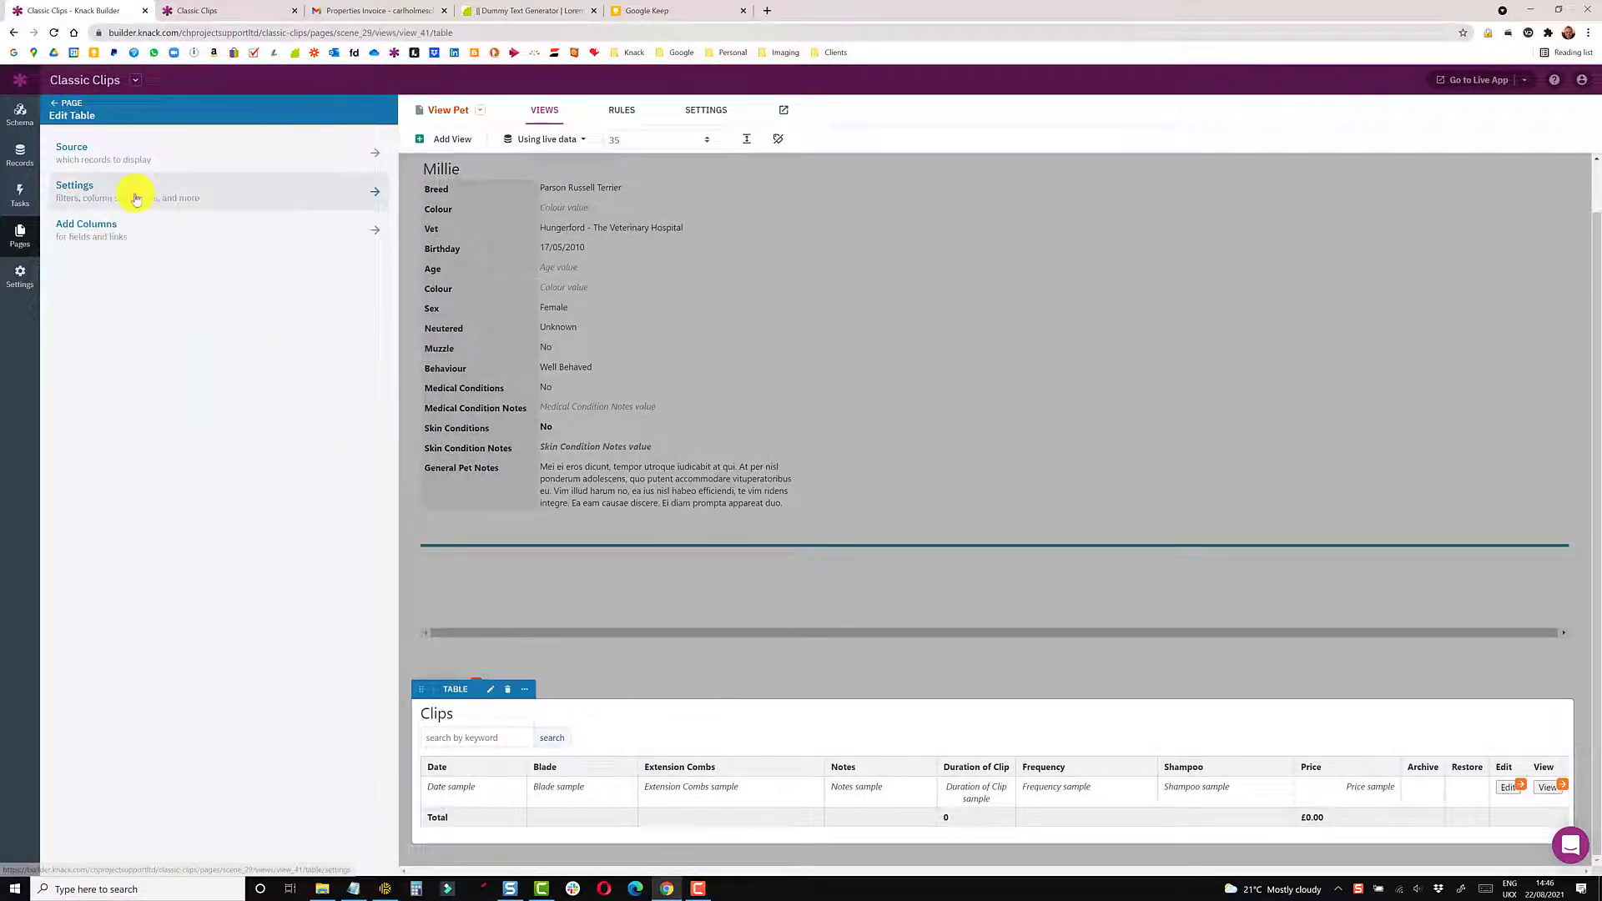
click(136, 199)
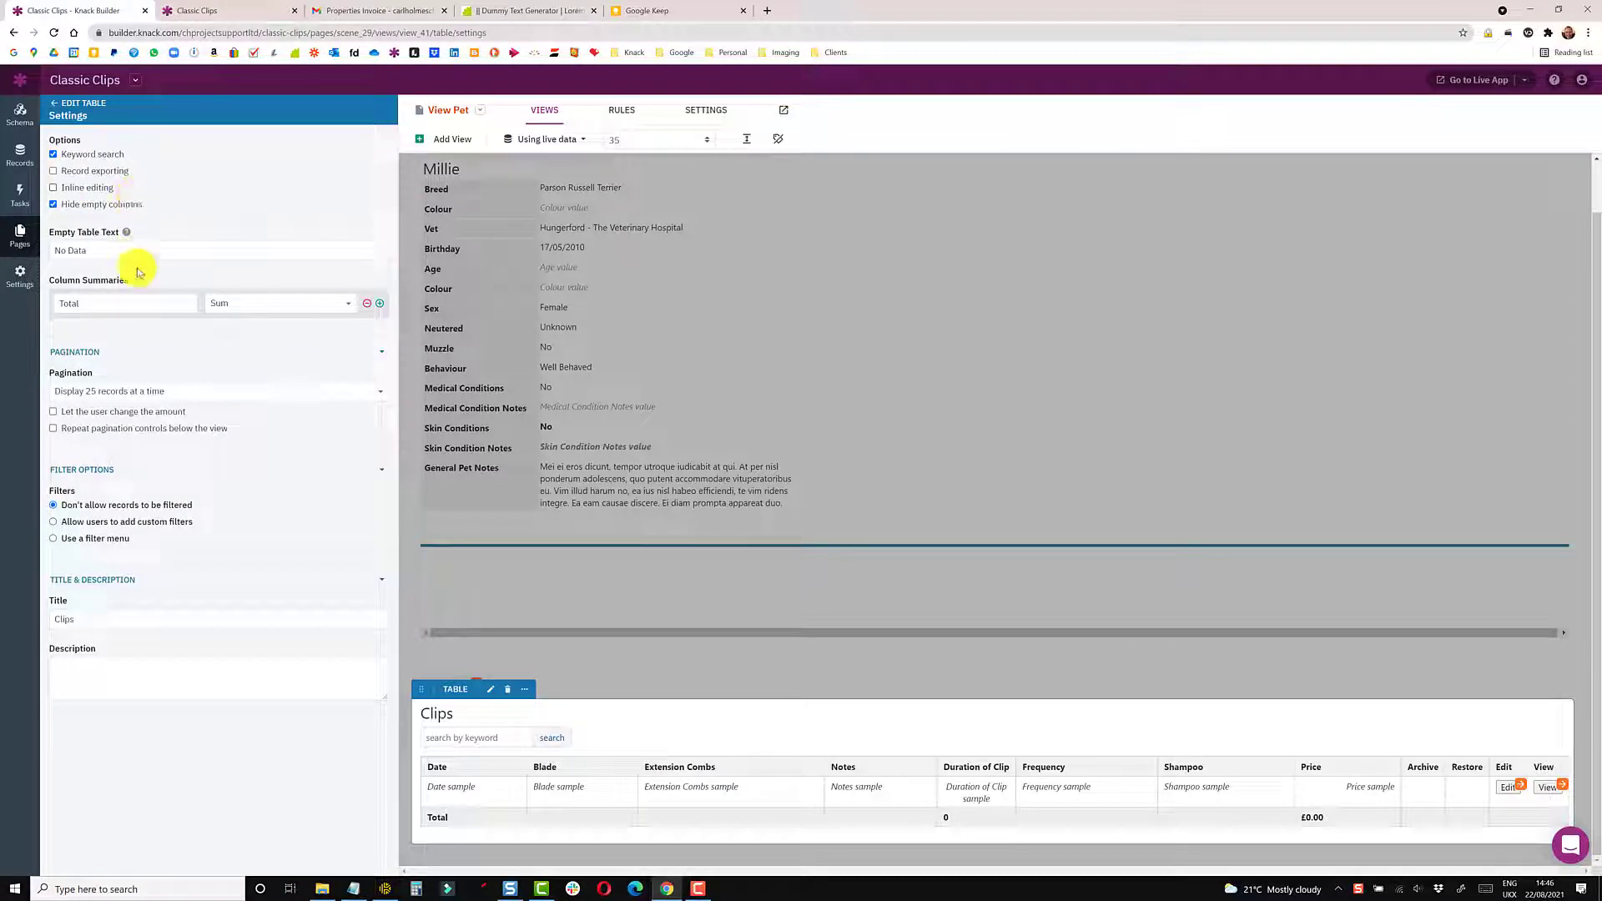
click(138, 525)
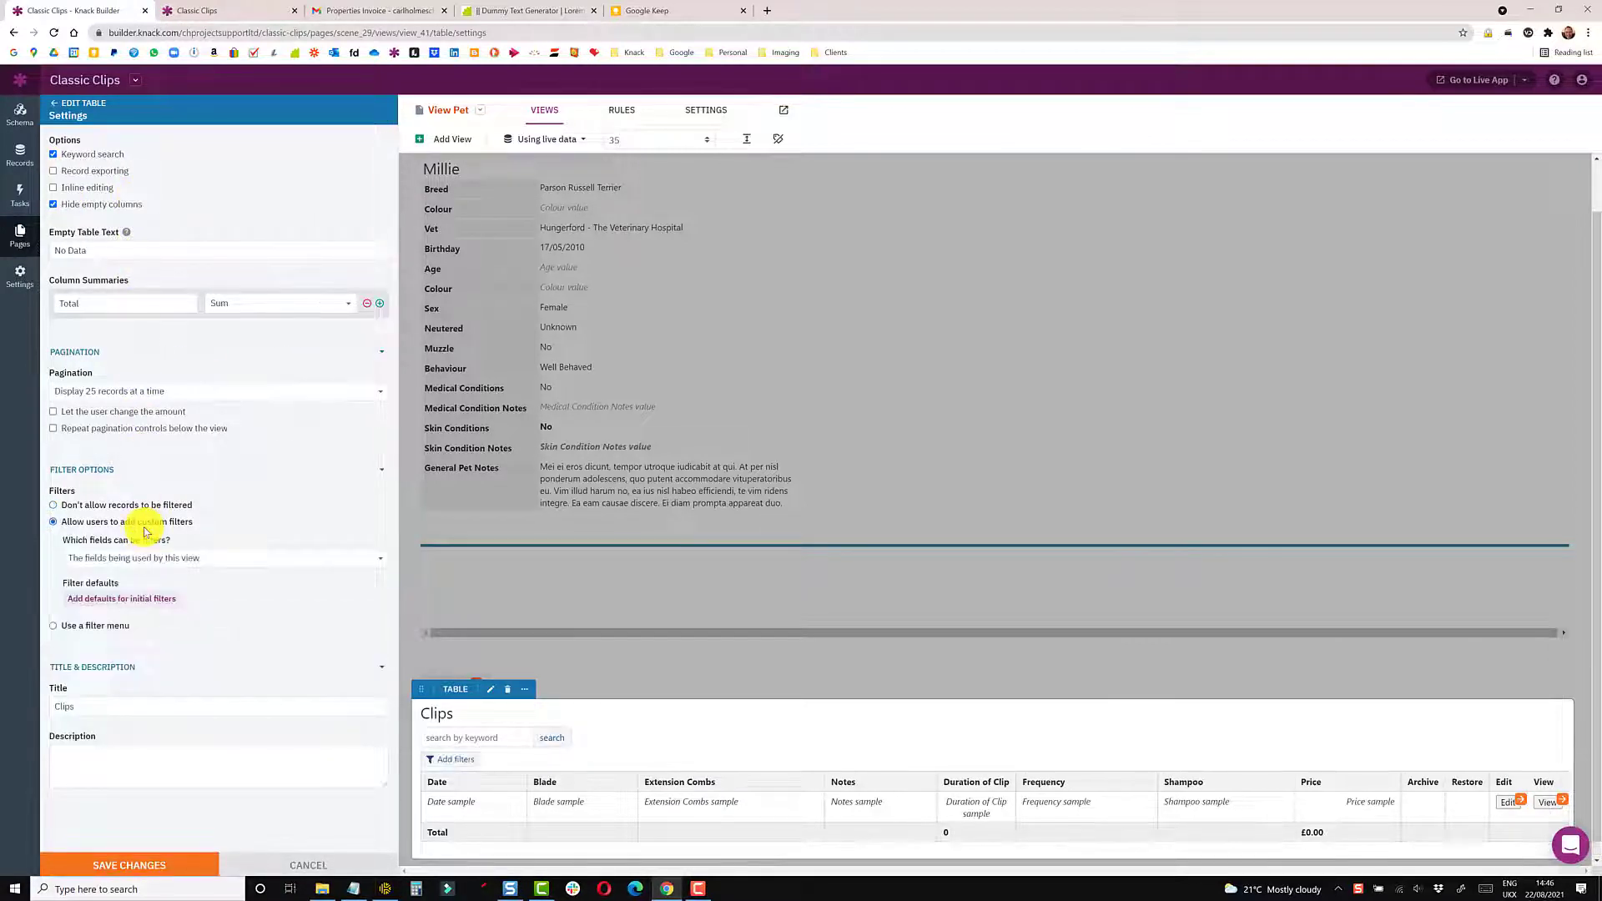
click(109, 625)
- Add the first filter link, Archived is No, labelled 'Active'
click(187, 451)
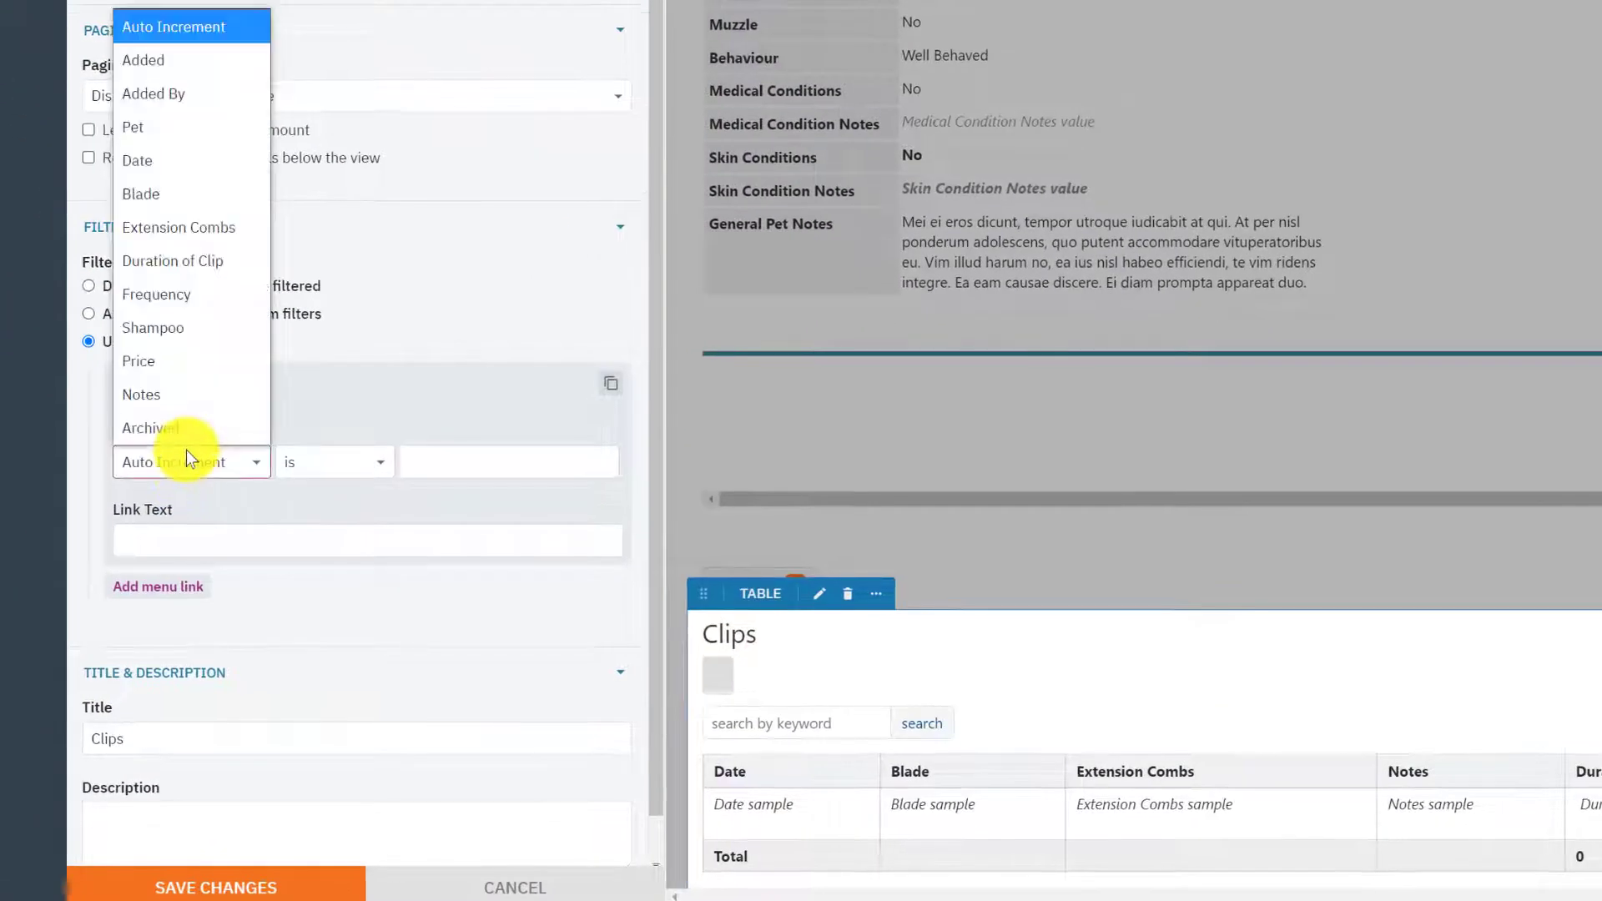
click(197, 432)
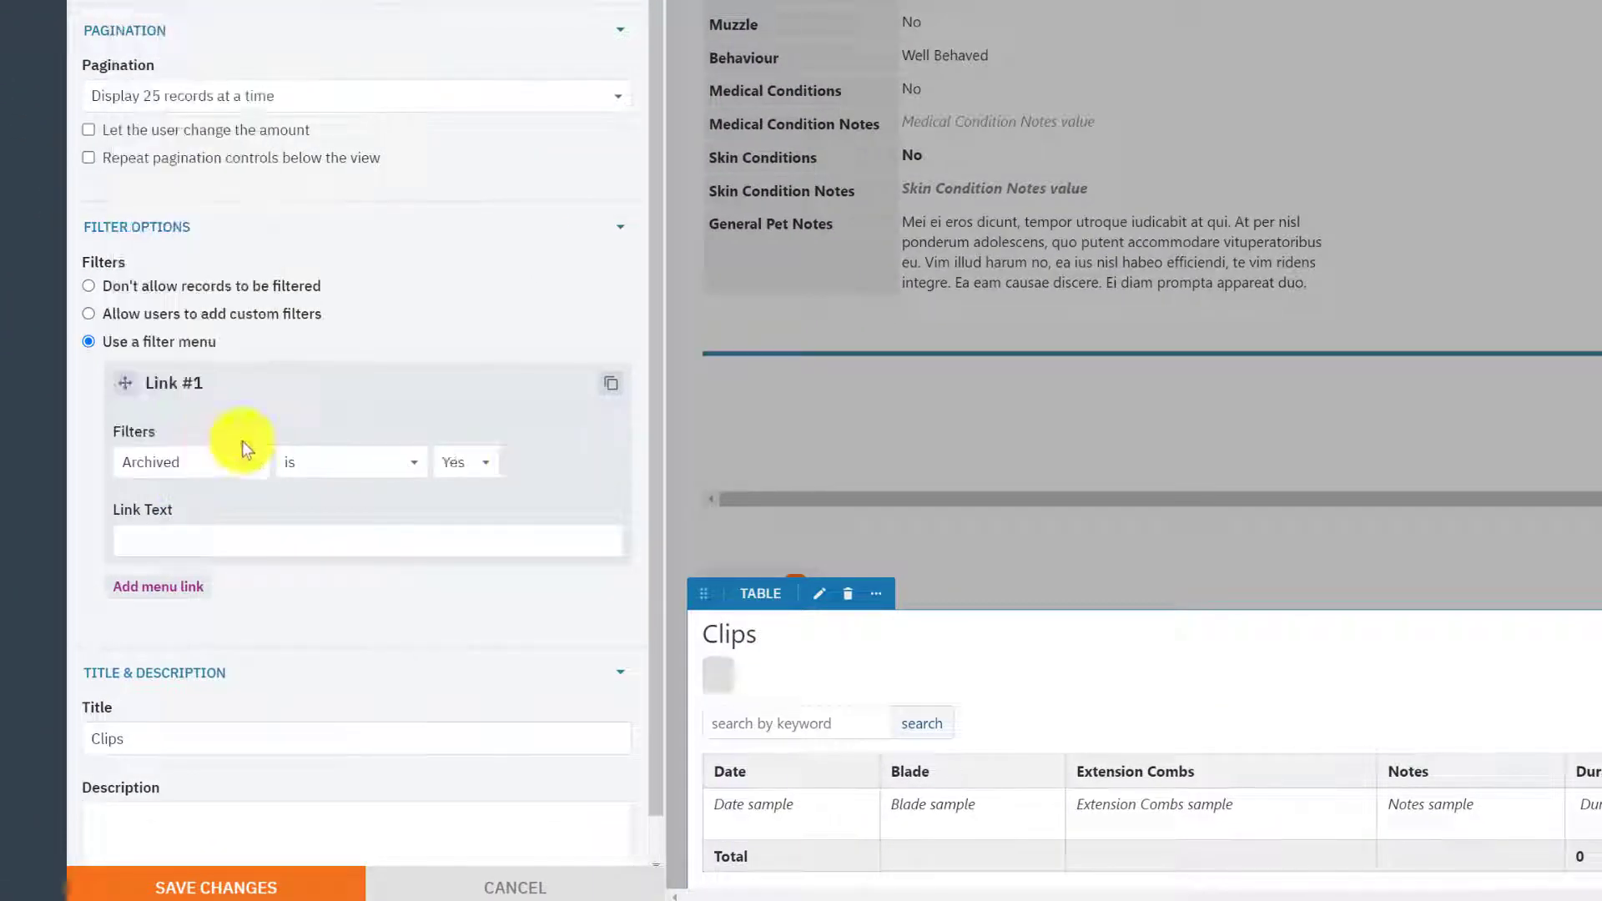
click(479, 463)
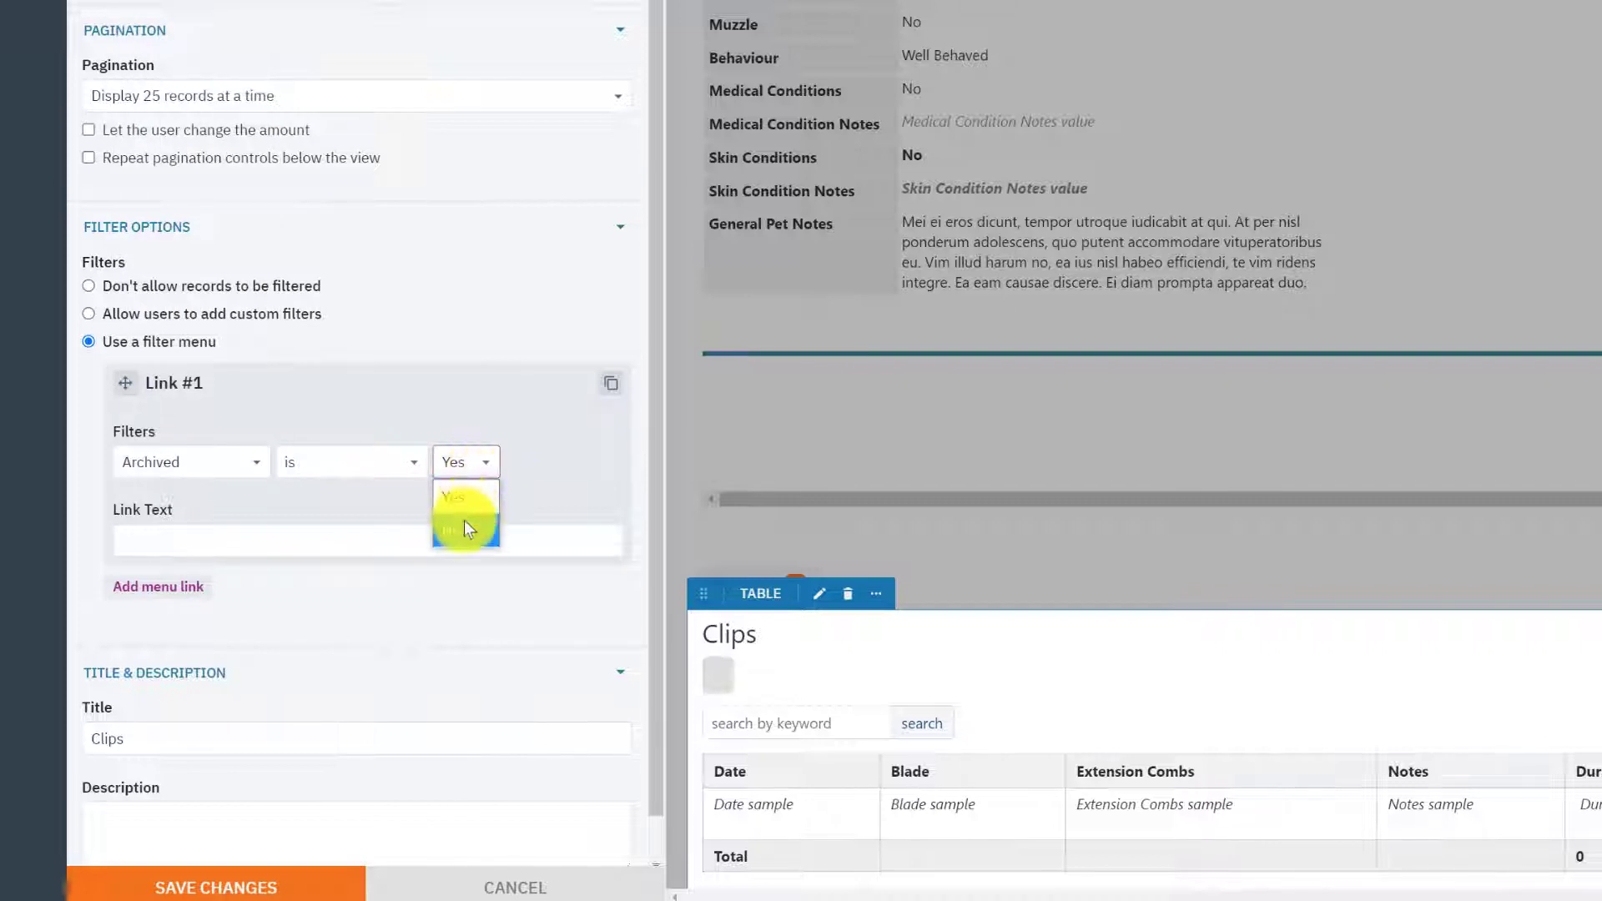
click(464, 529)
click(222, 535)
text(No)
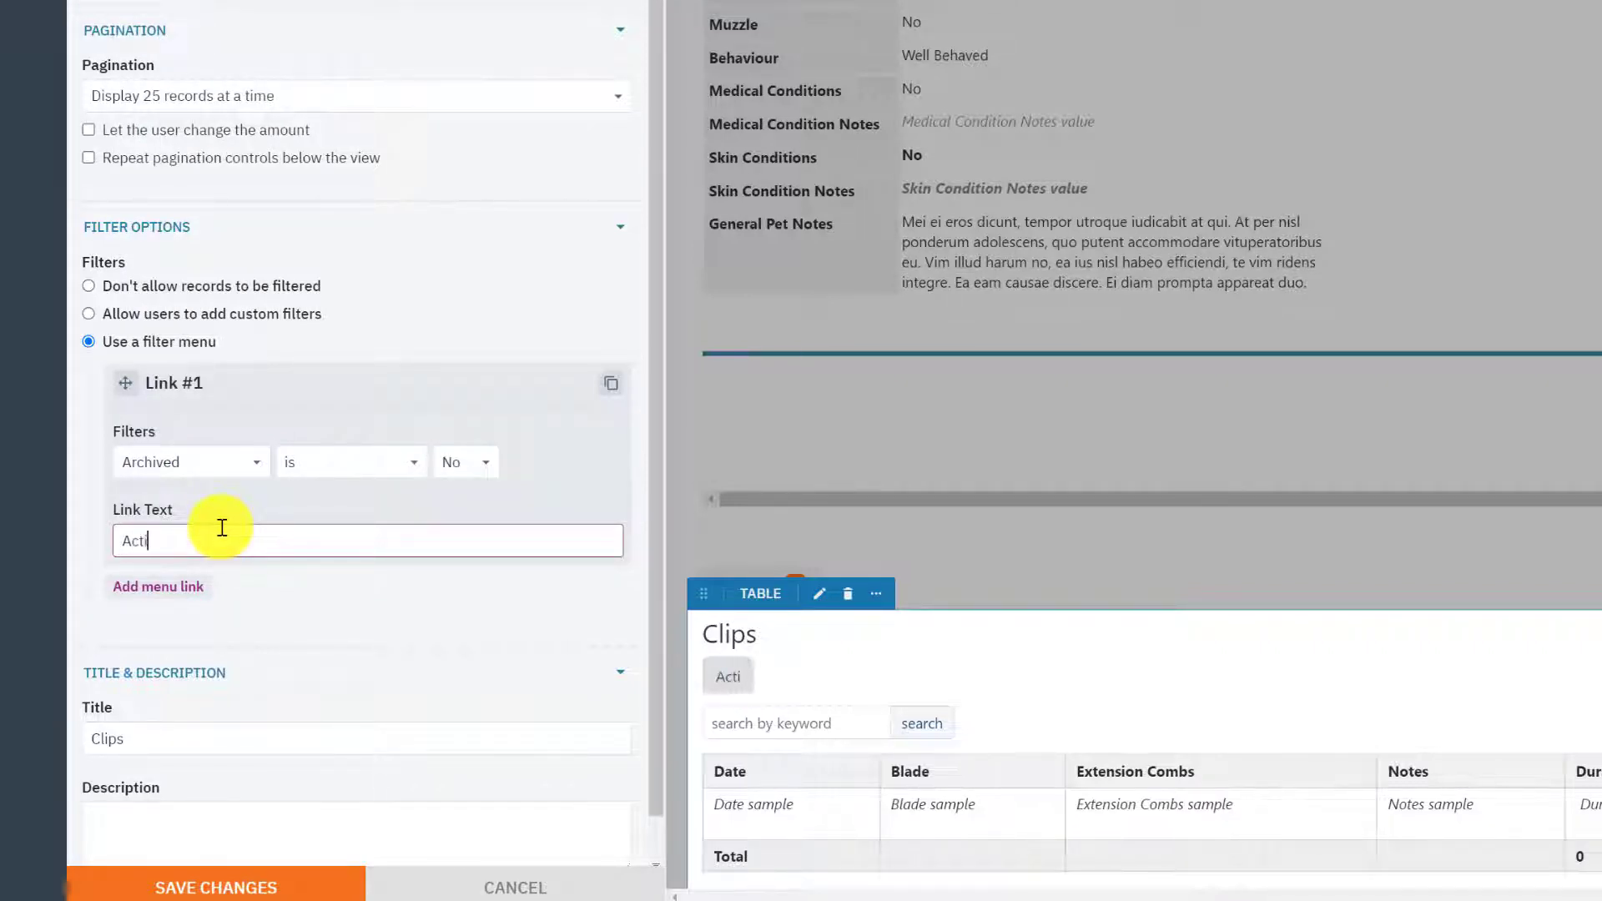
- Duplicate it as an Archived is Yes link labelled 'Archived', and save the filter menu
click(611, 383)
click(463, 674)
click(464, 709)
drag(215, 751, 78, 747)
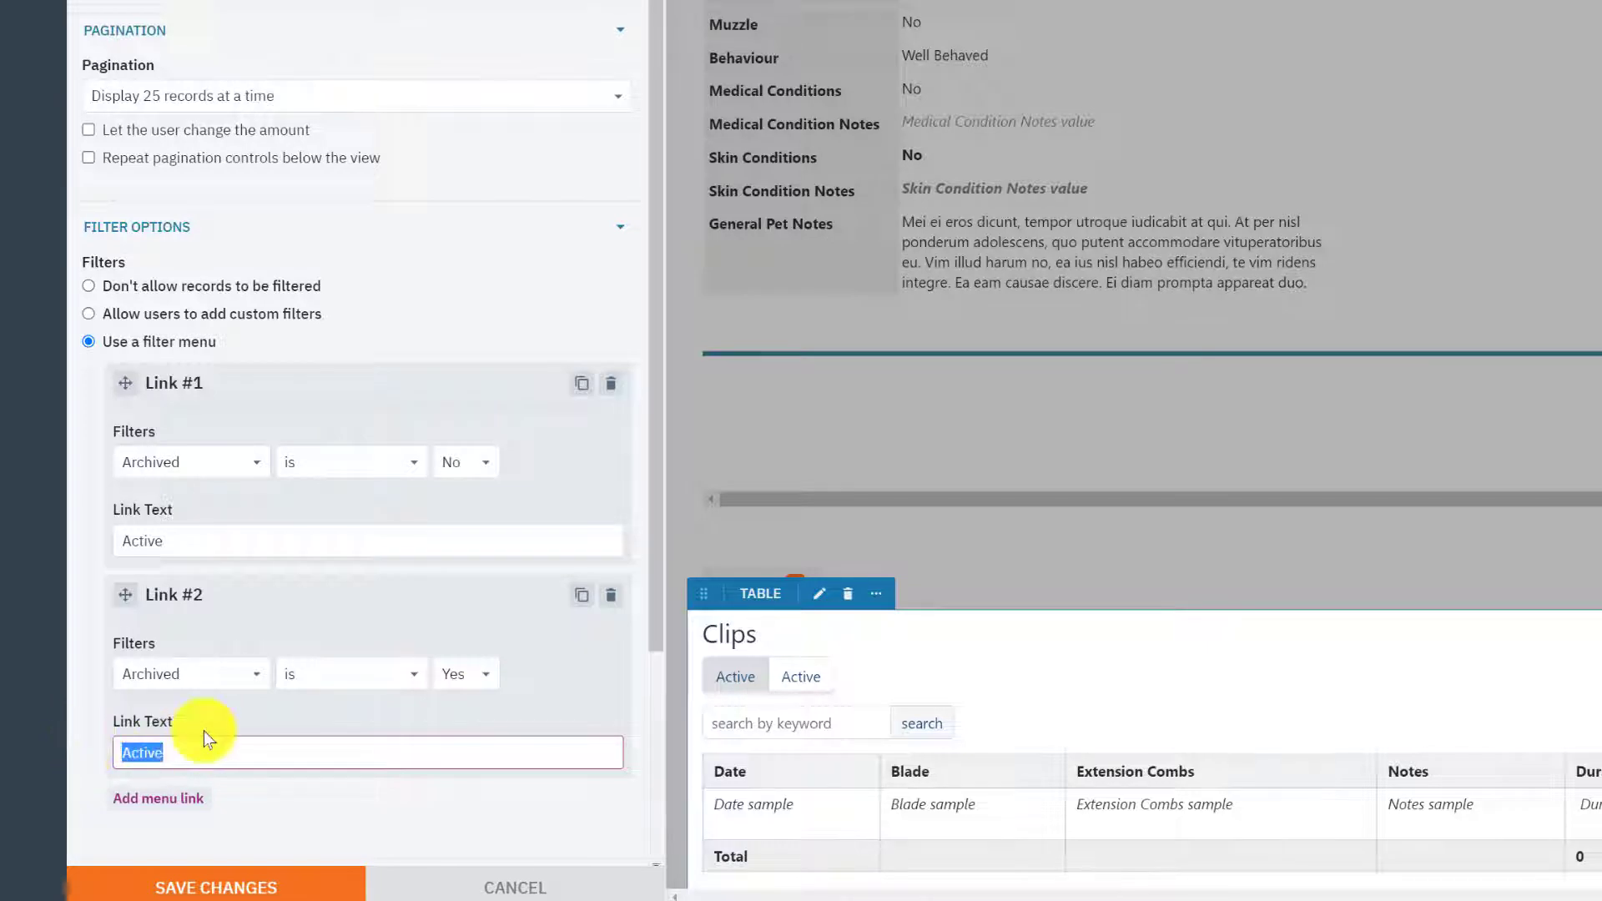
text(Arch)
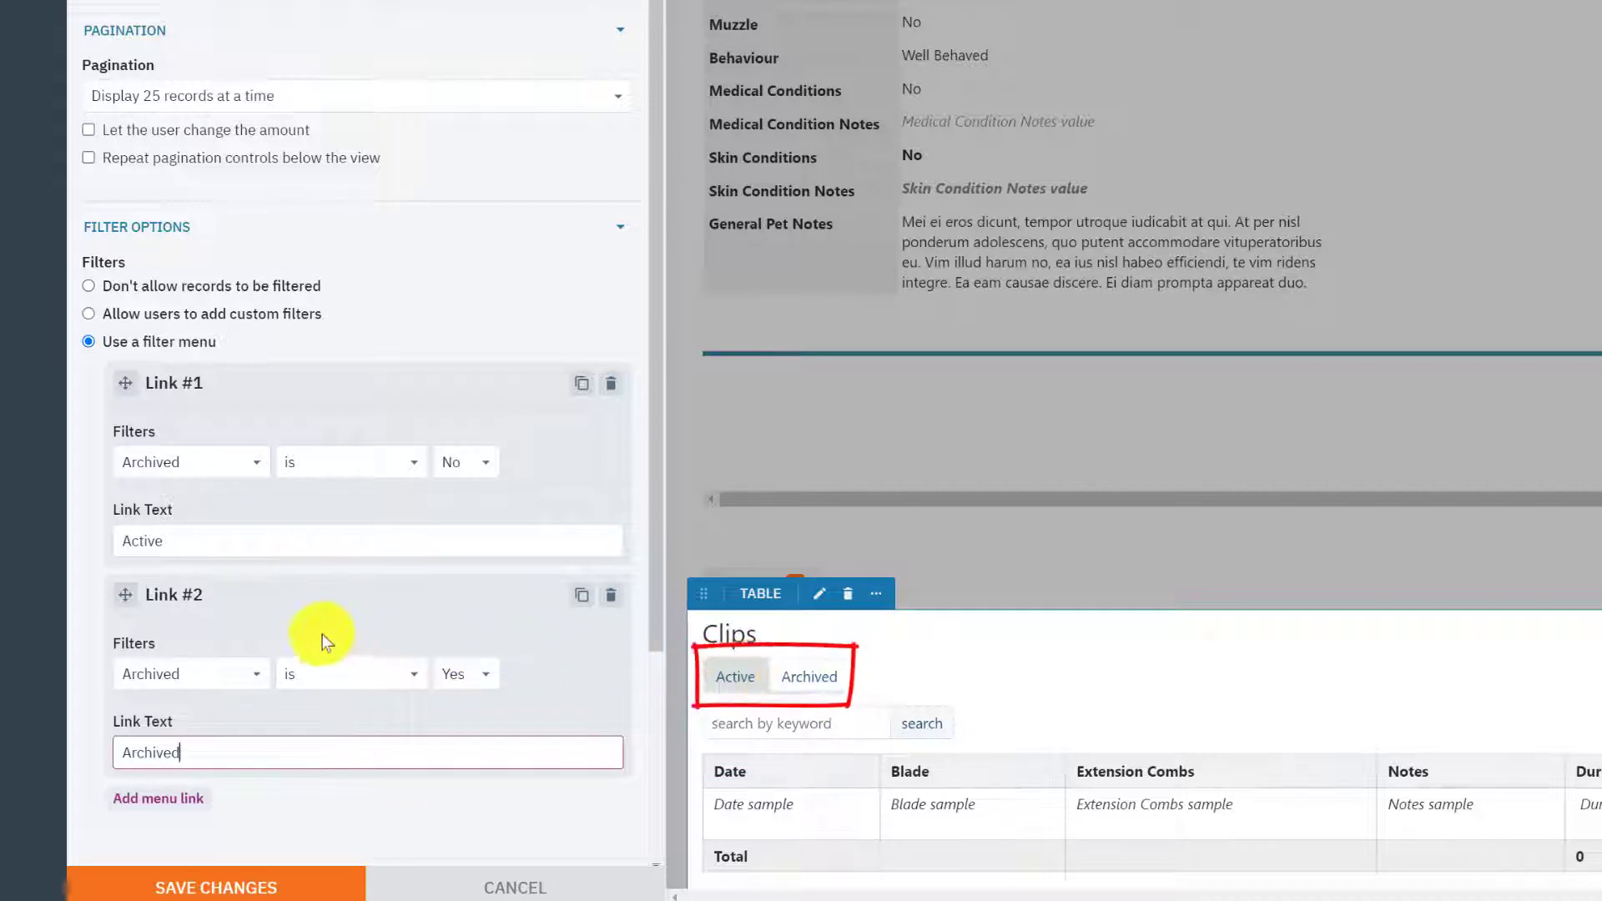
scroll(277, 629, down, 1)
scroll(275, 634, down, 5)
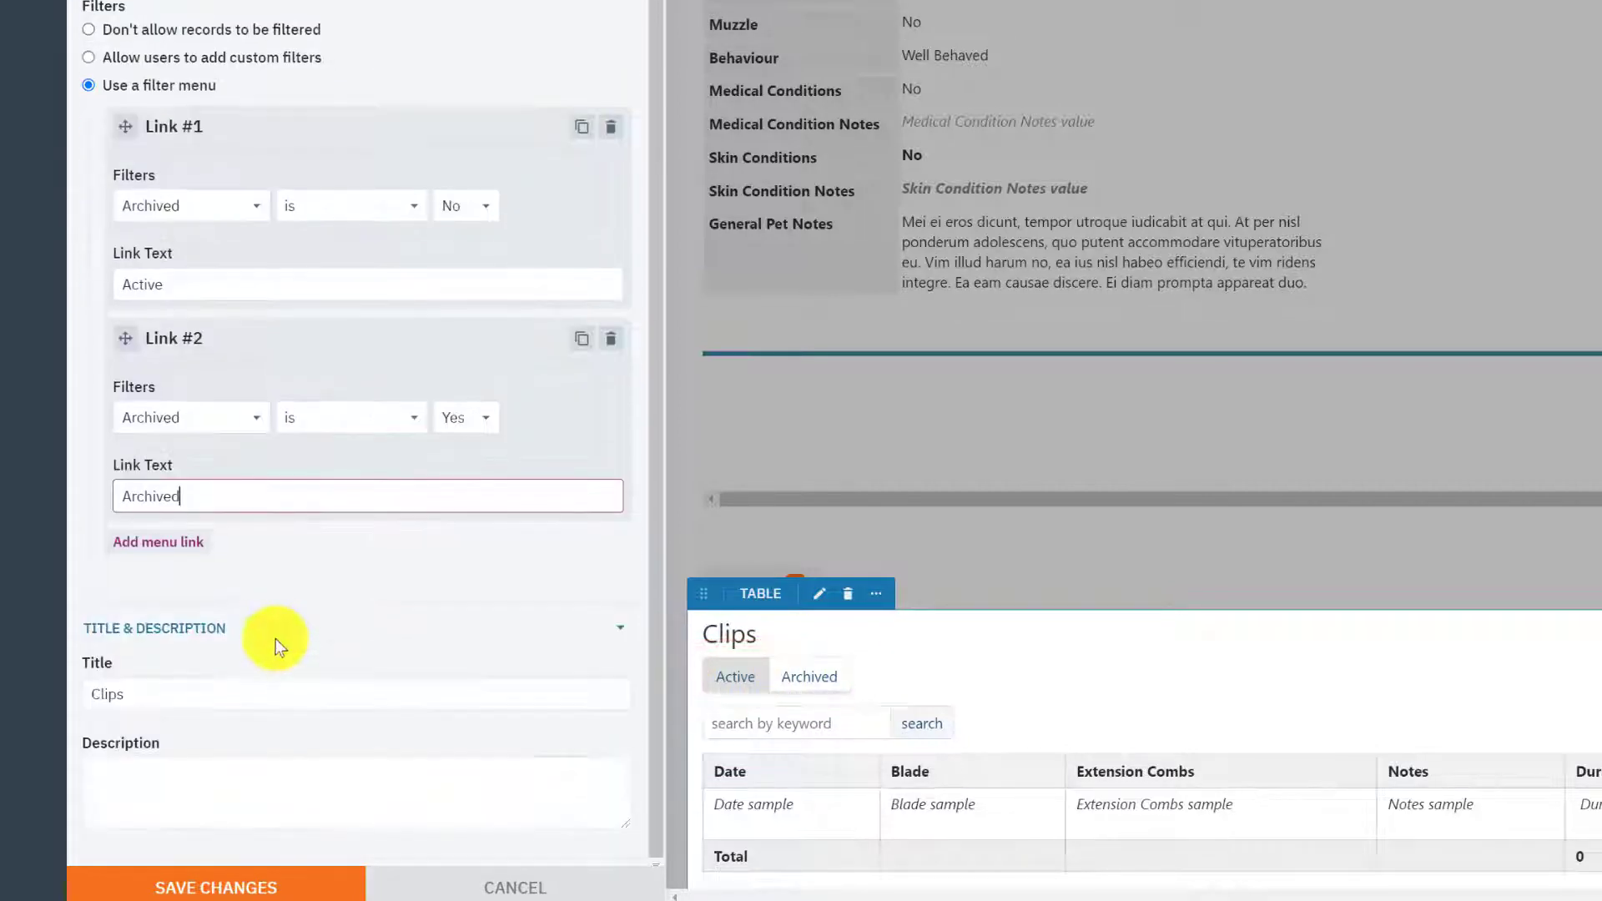
click(213, 886)
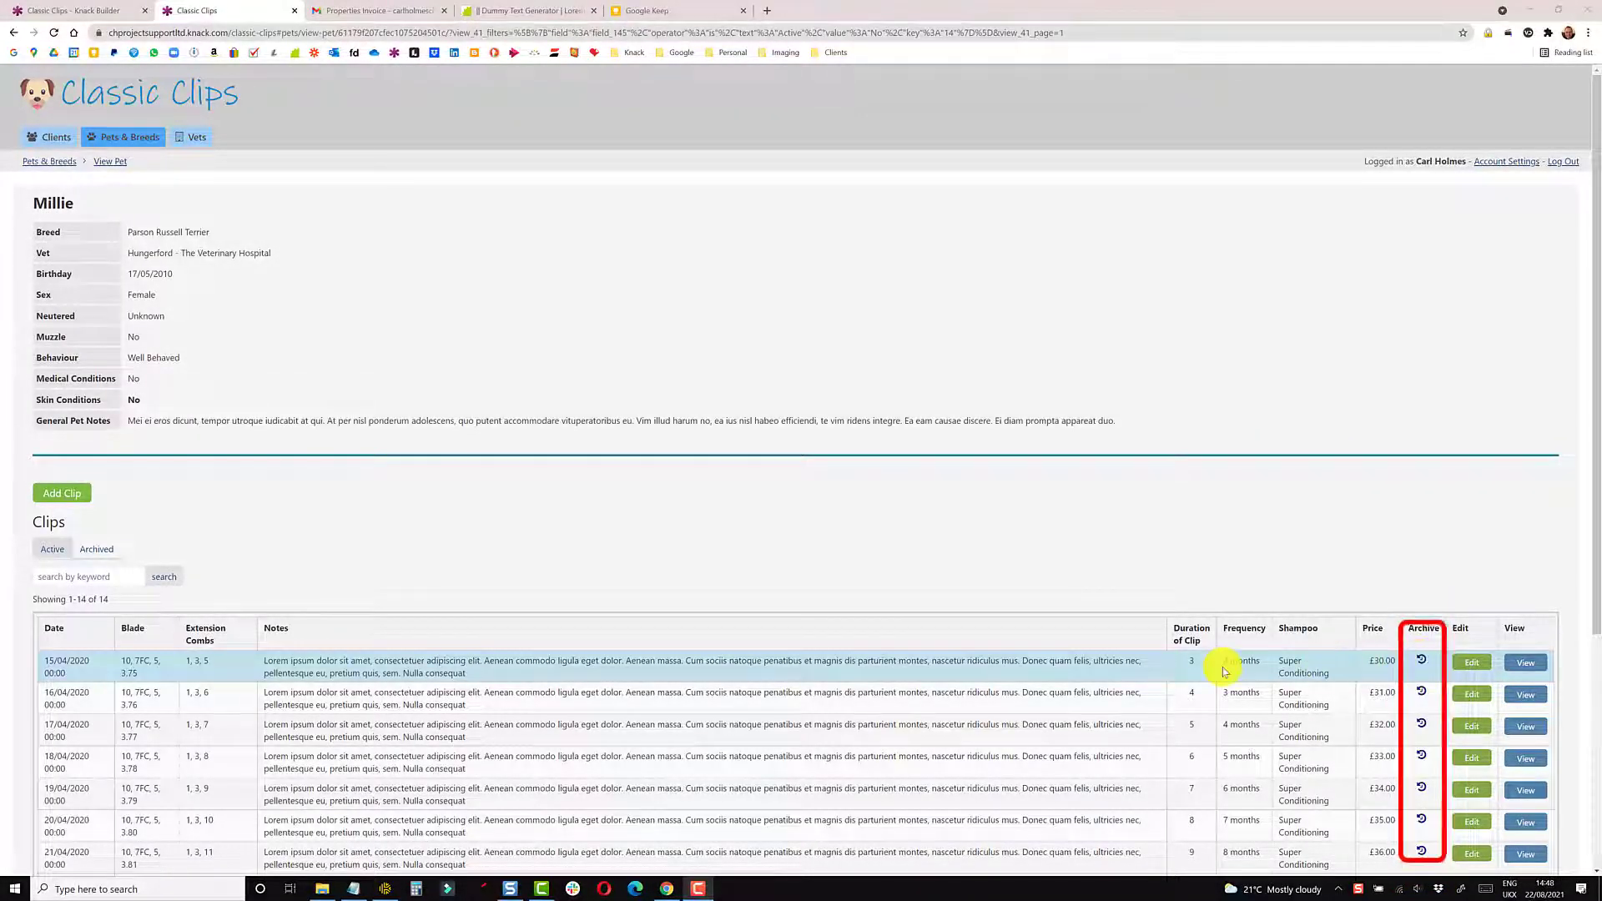
- Archive the 15/04/2020 clip, then list Millie's archived clips
click(1424, 662)
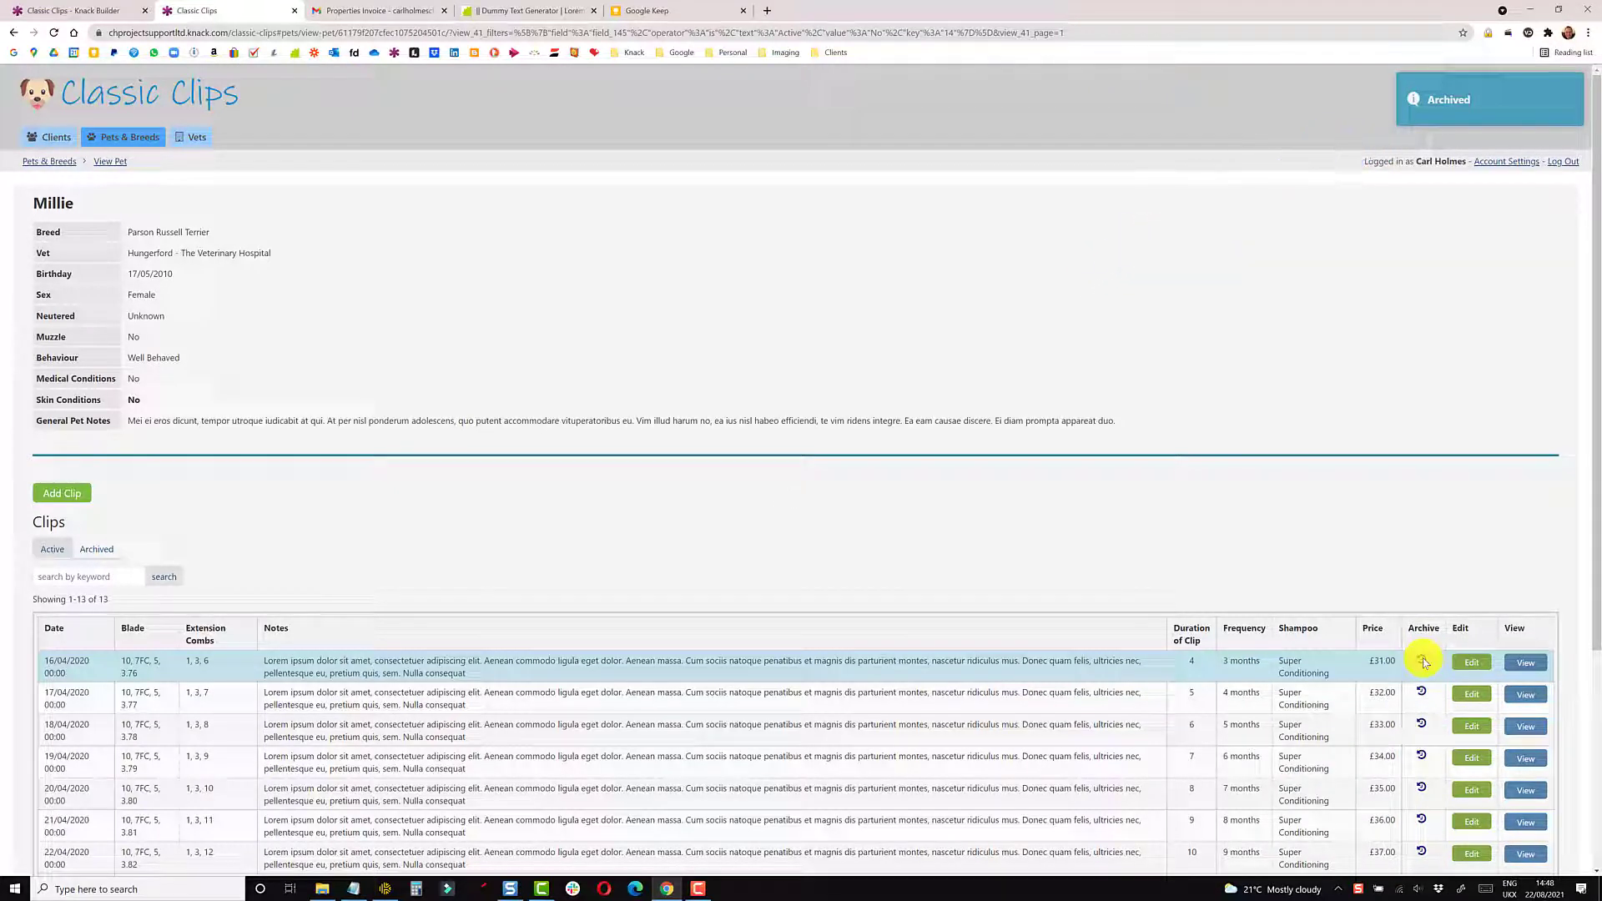
click(100, 550)
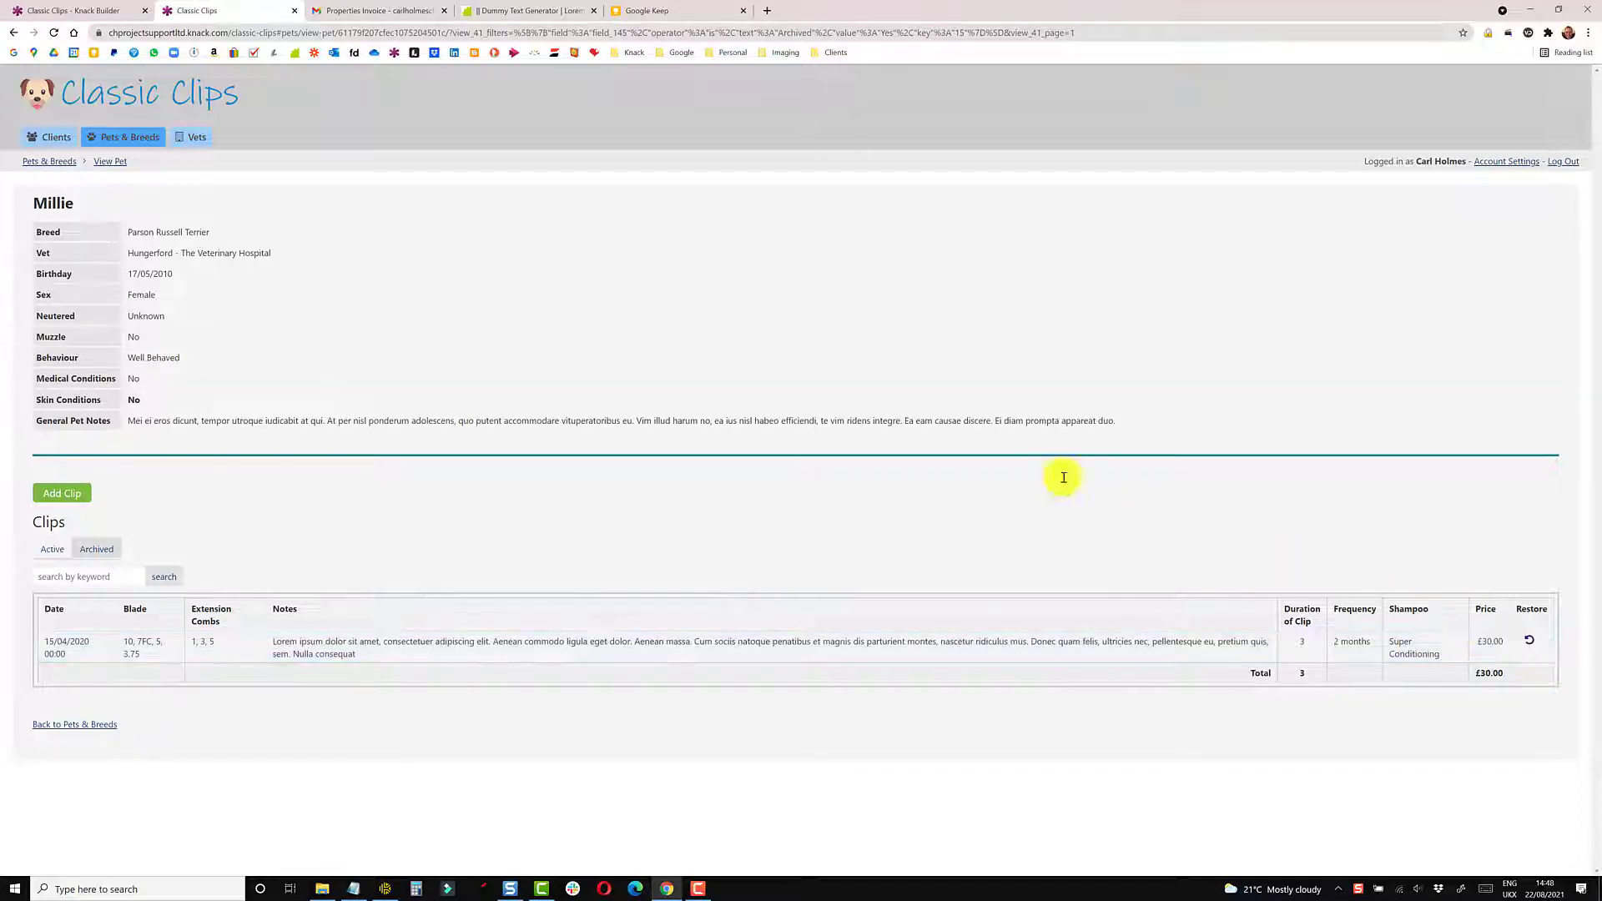
- Reopen Millie from Pets & Breeds, restore her archived clip, and confirm 14 active clips
click(122, 137)
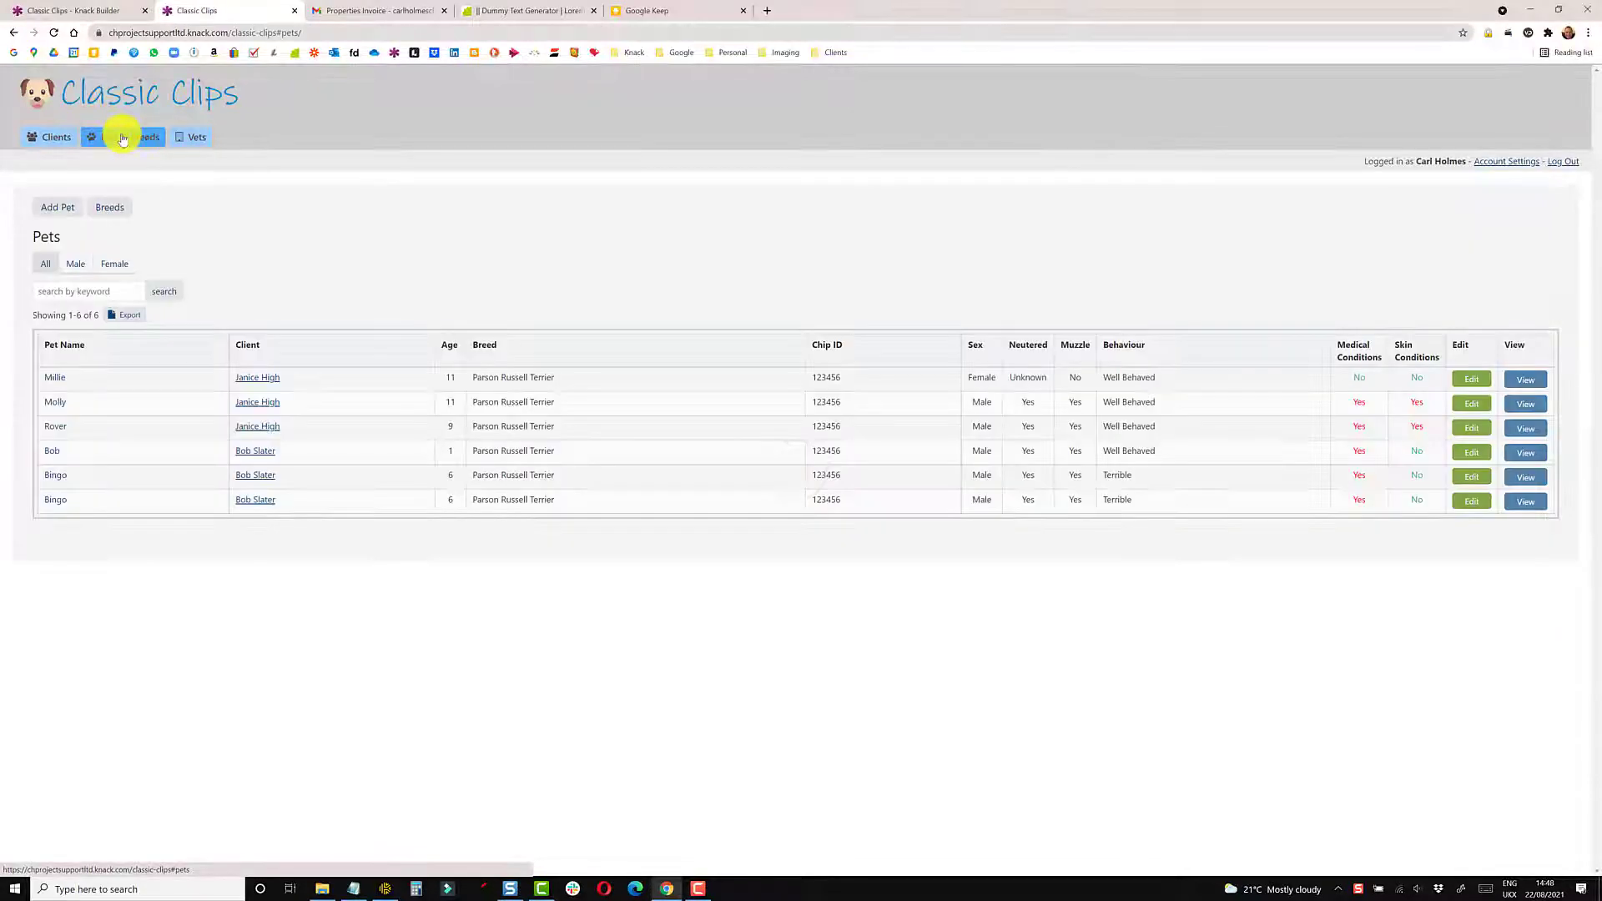
click(57, 377)
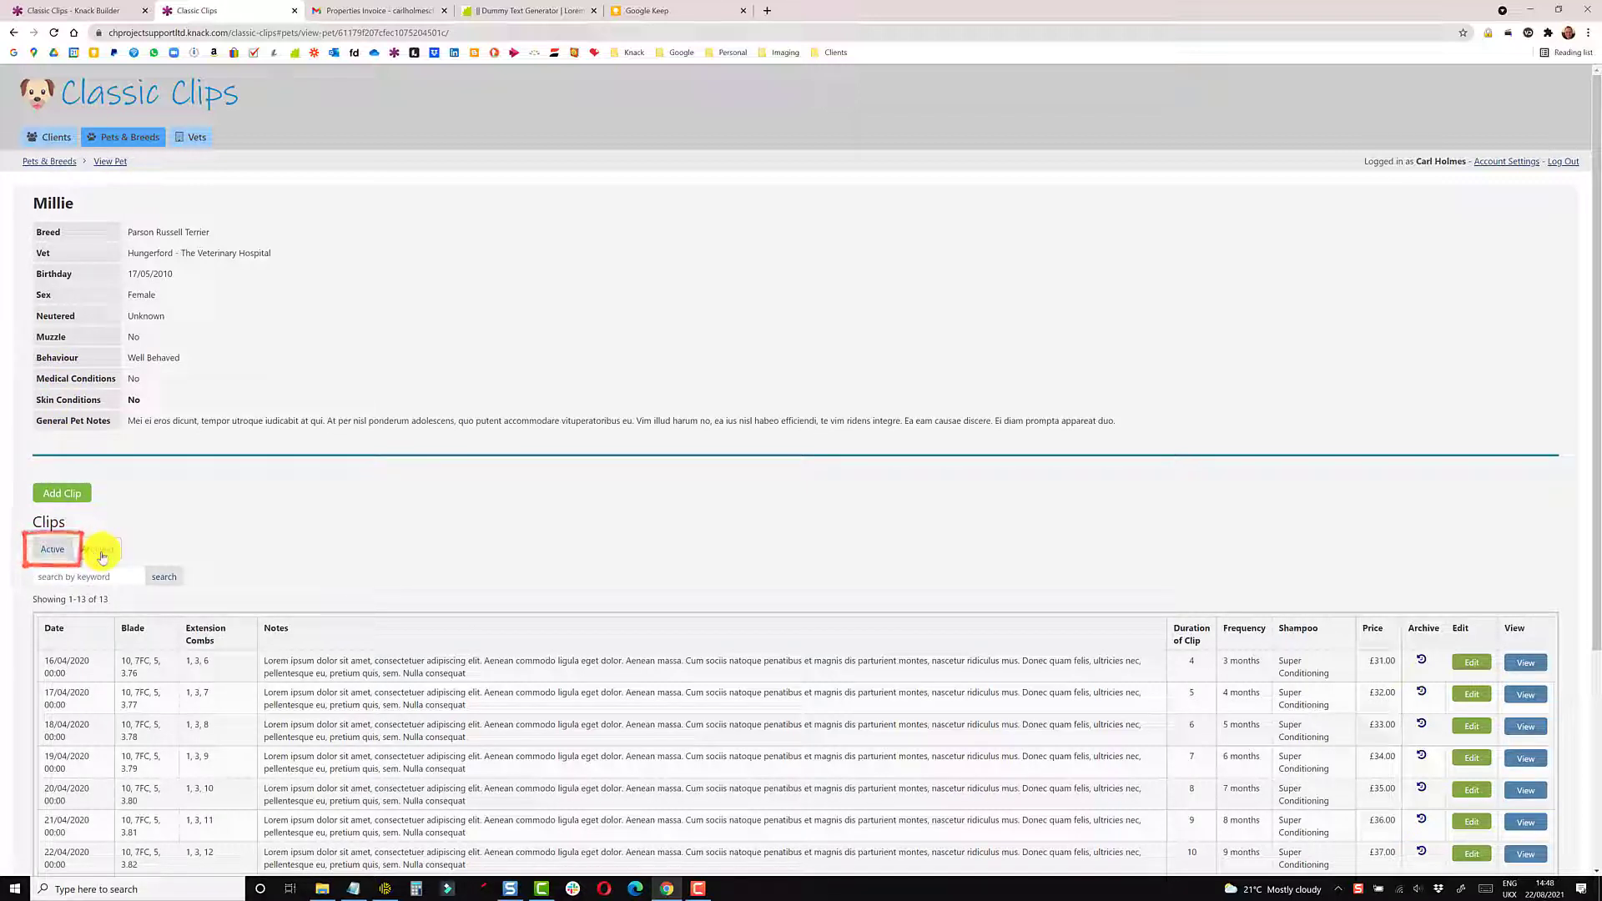
click(102, 556)
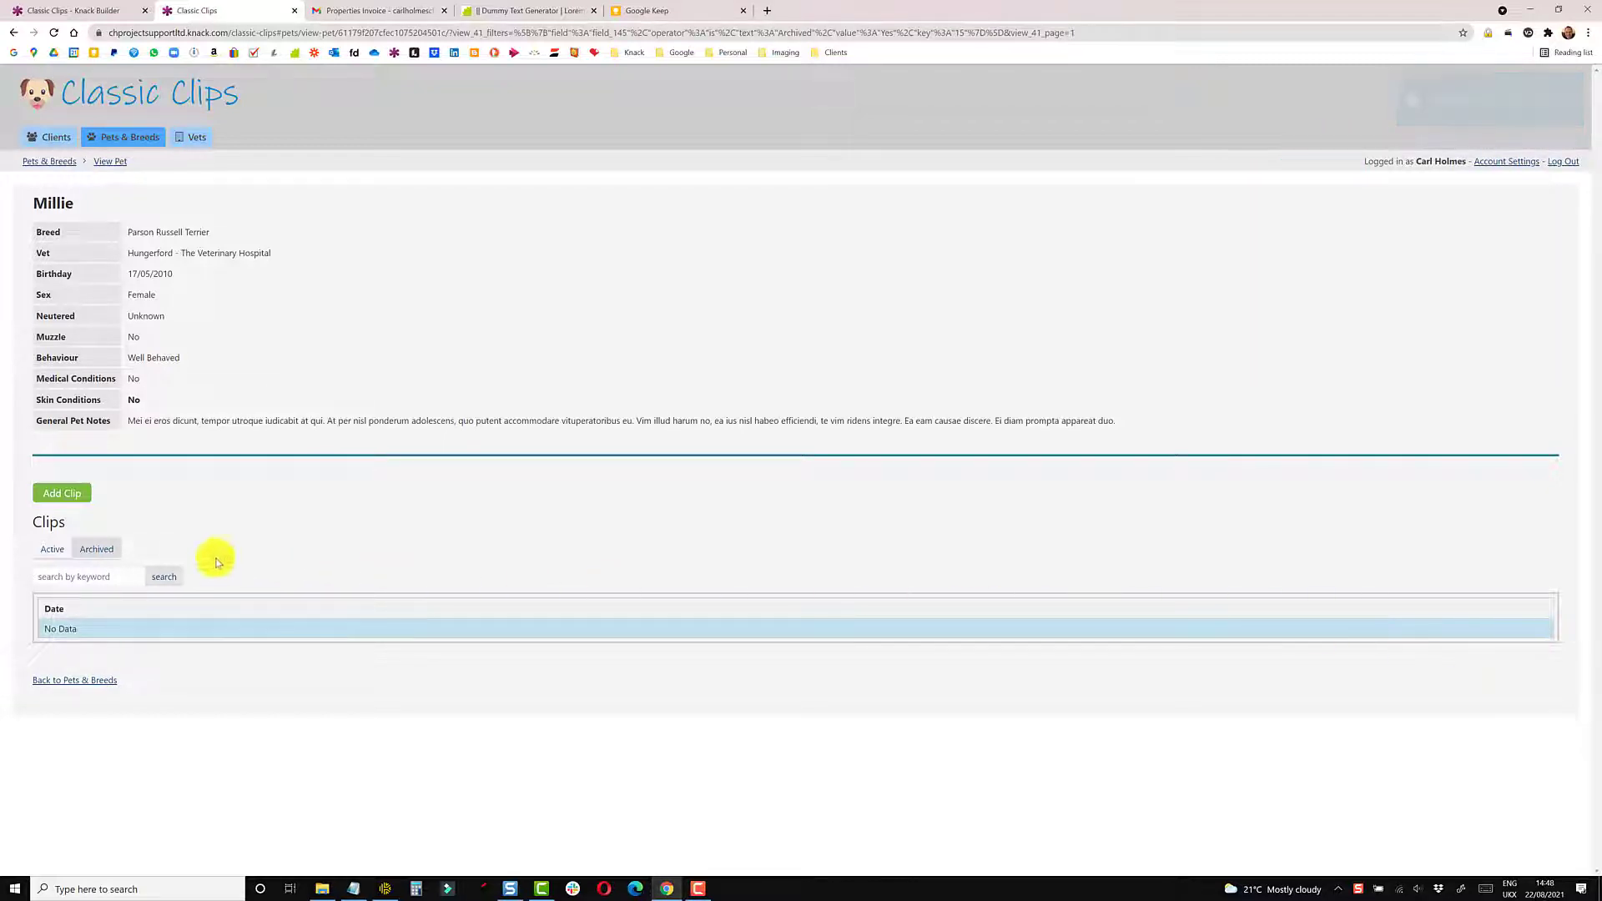
click(54, 550)
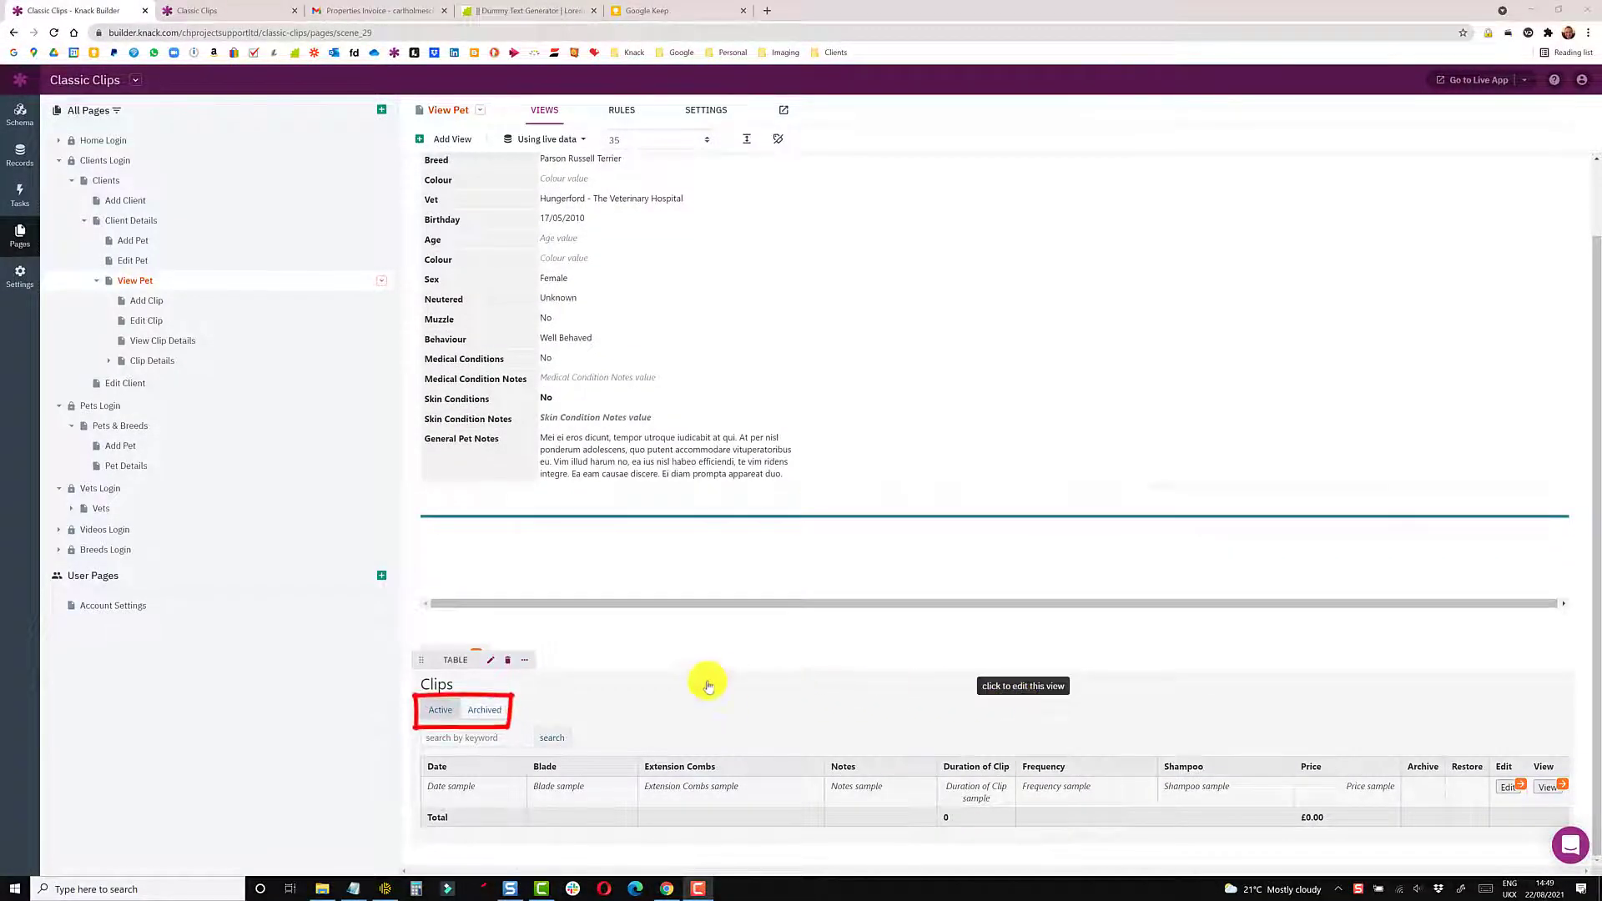
- Set the Clips table's filter option to 'Don't allow records to be filtered'
click(682, 684)
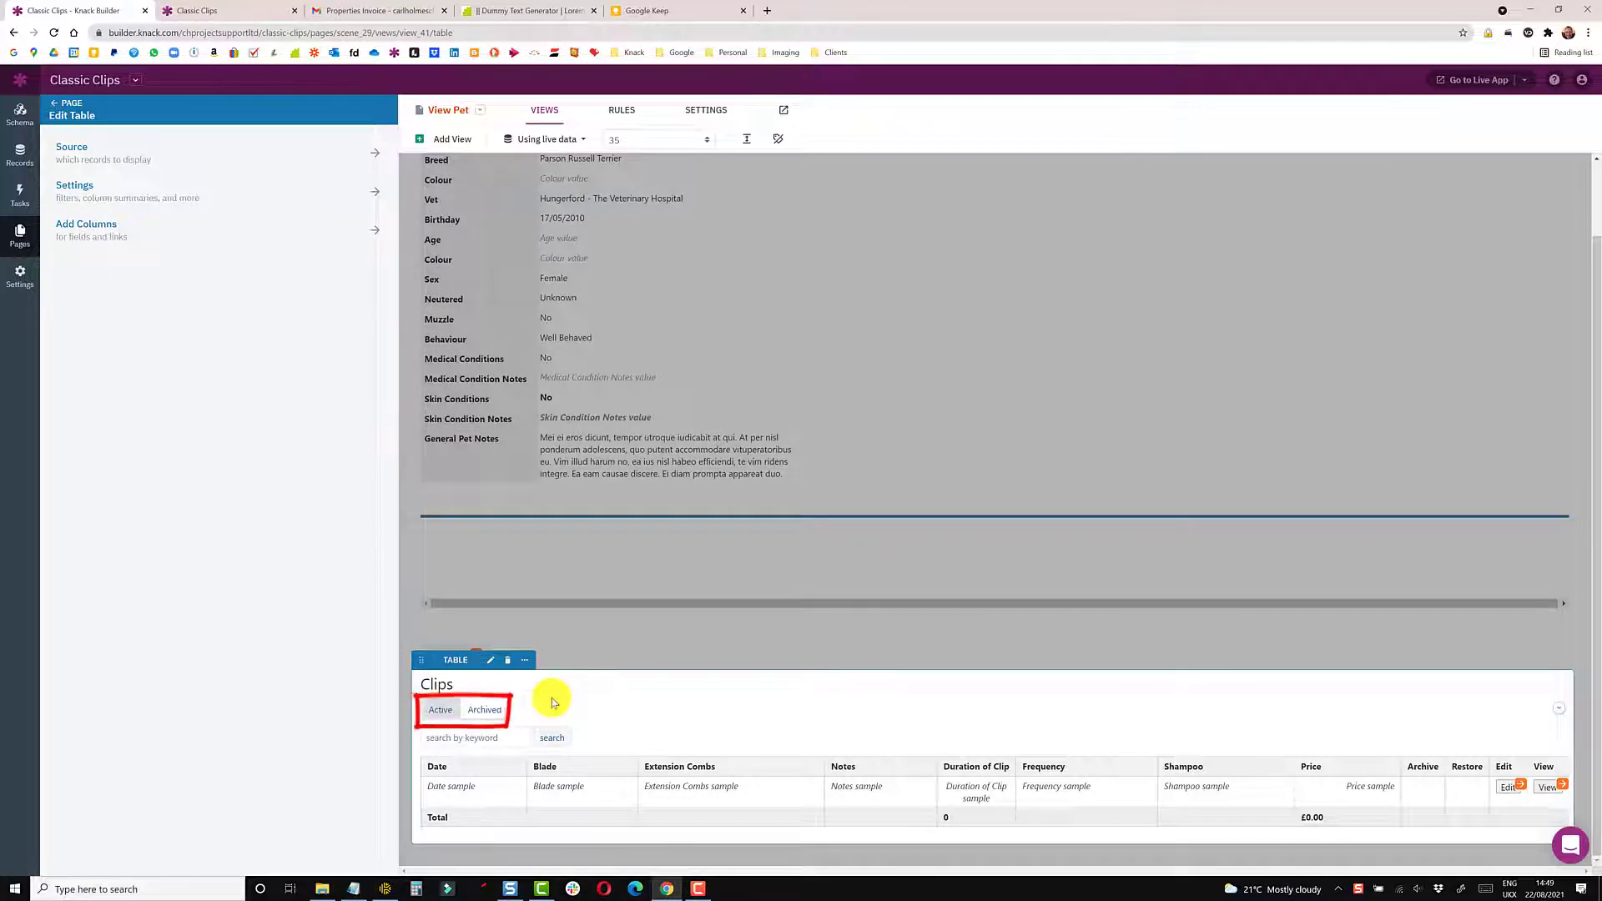
click(108, 192)
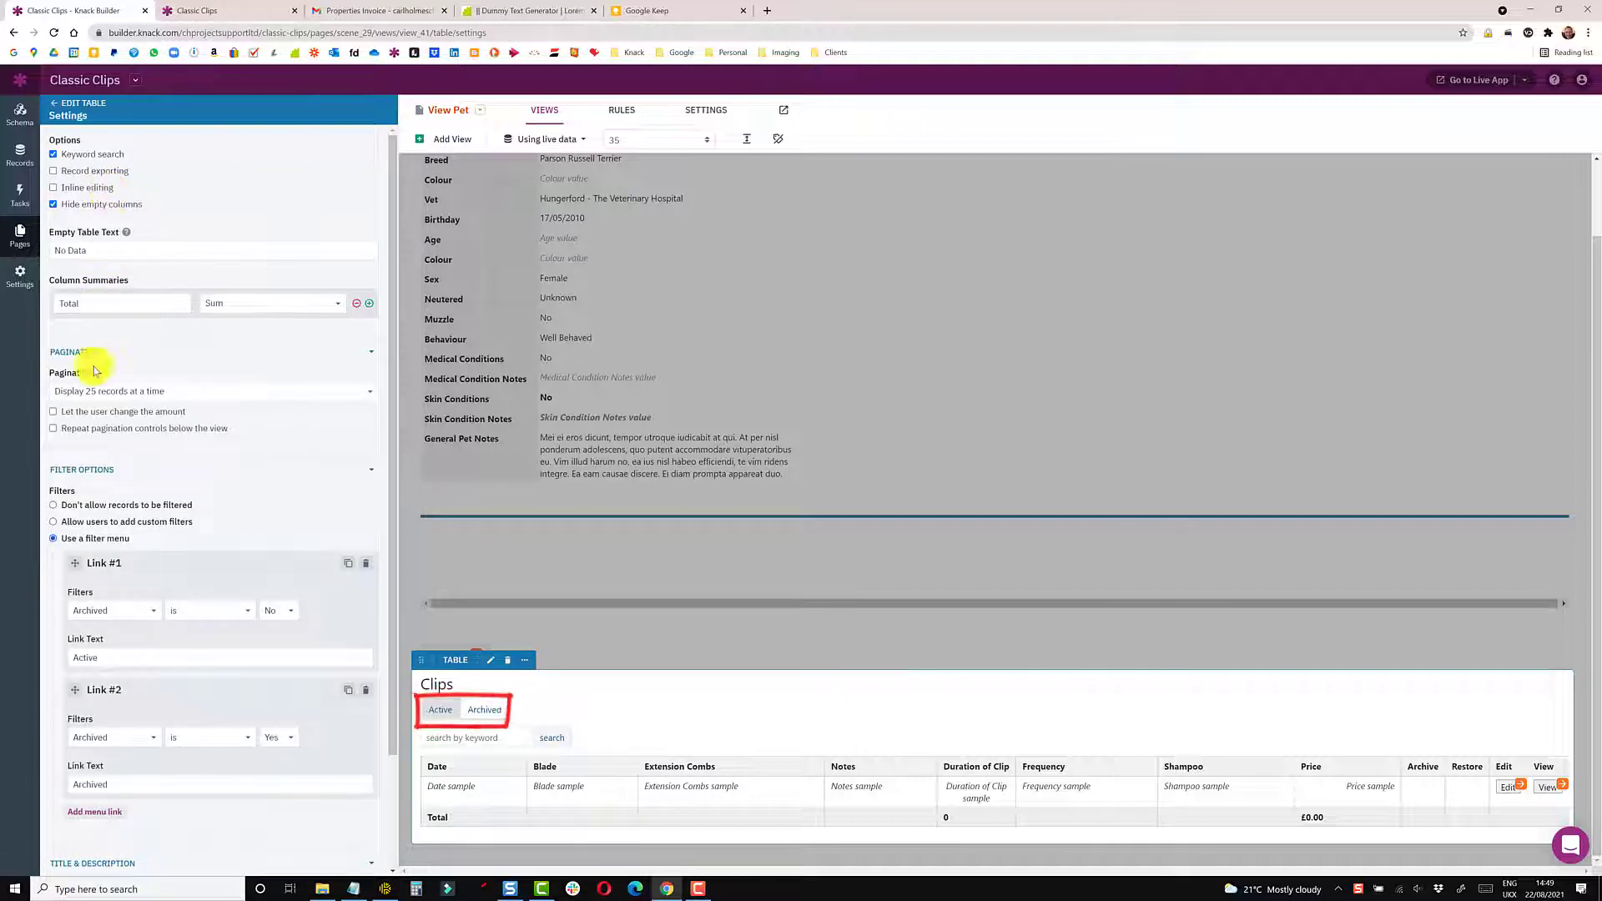
click(83, 506)
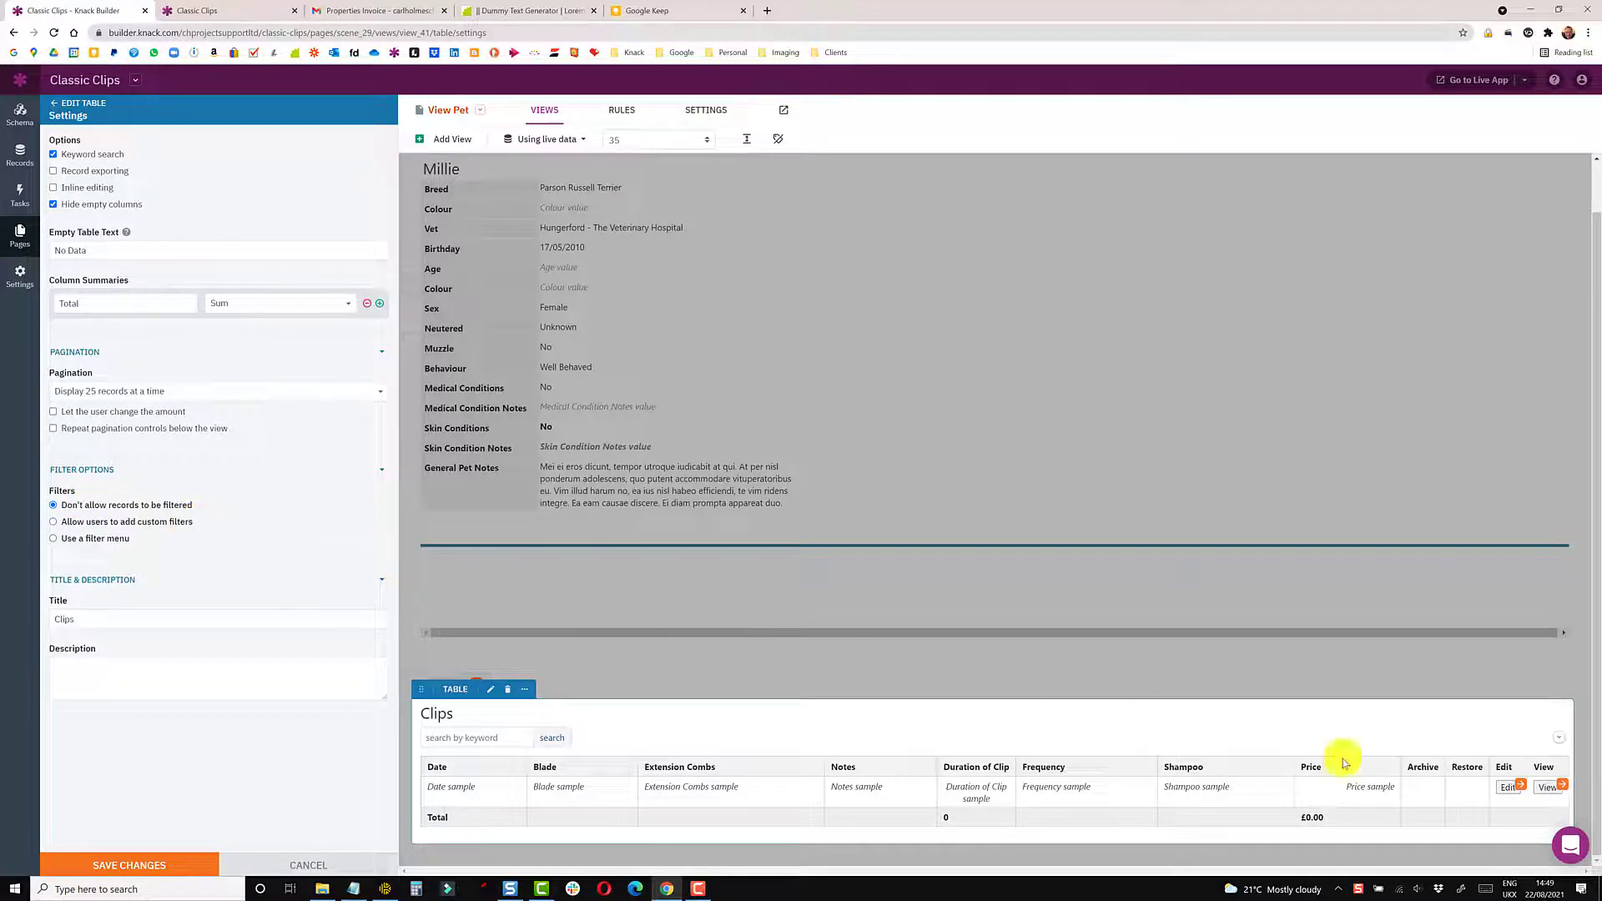
- Delete the Restore column and rename the Archive column header to 'Trash'
click(1461, 766)
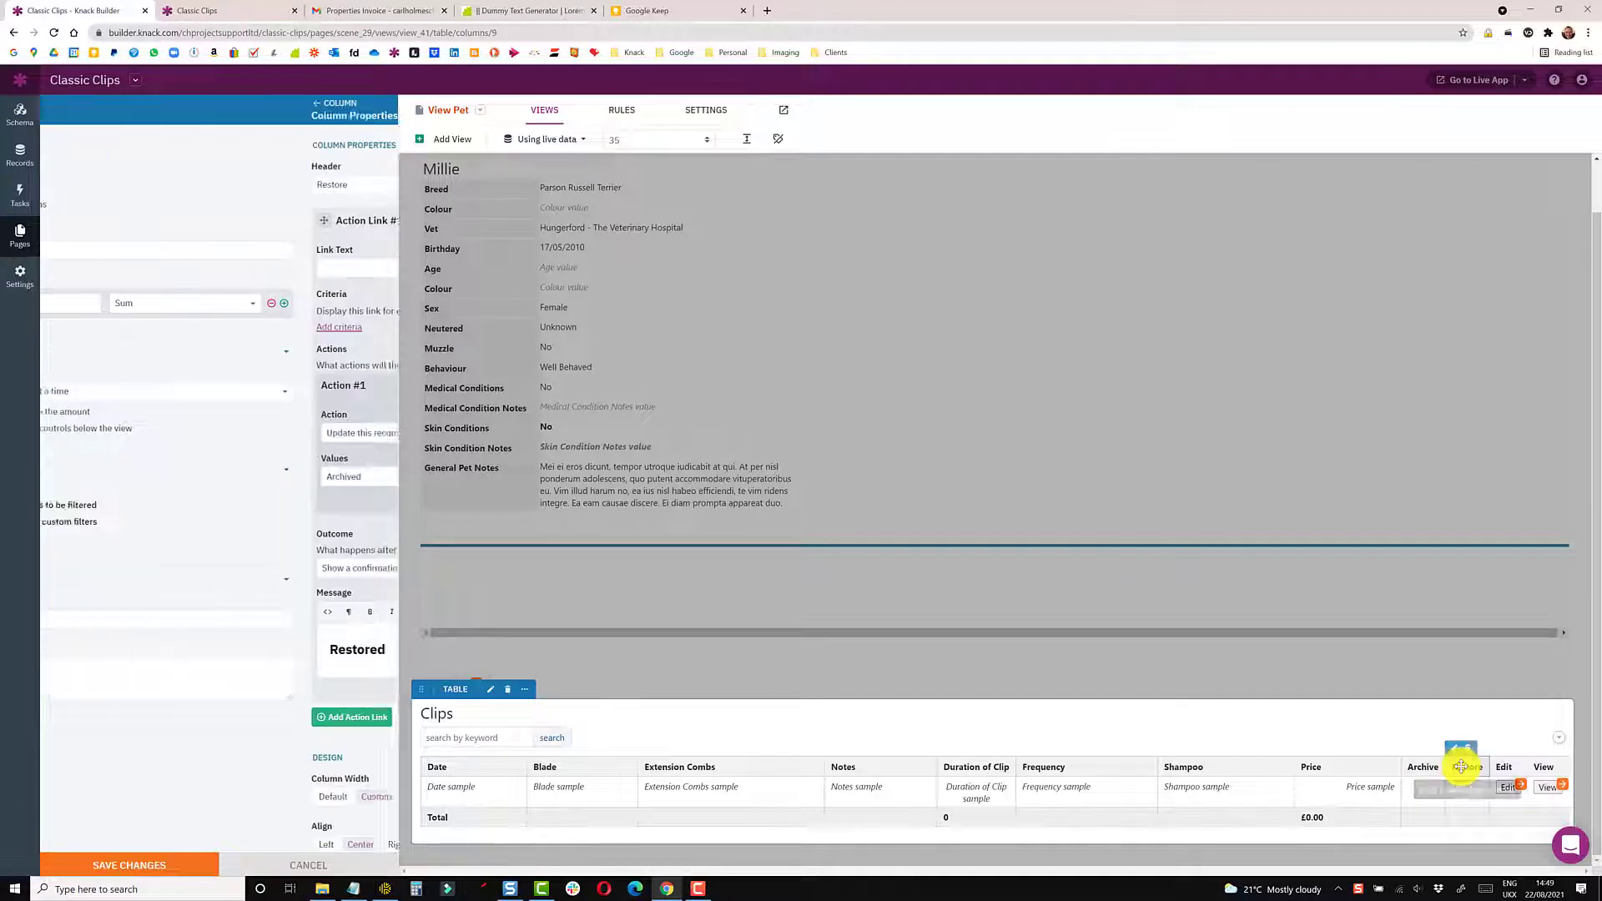
click(1469, 755)
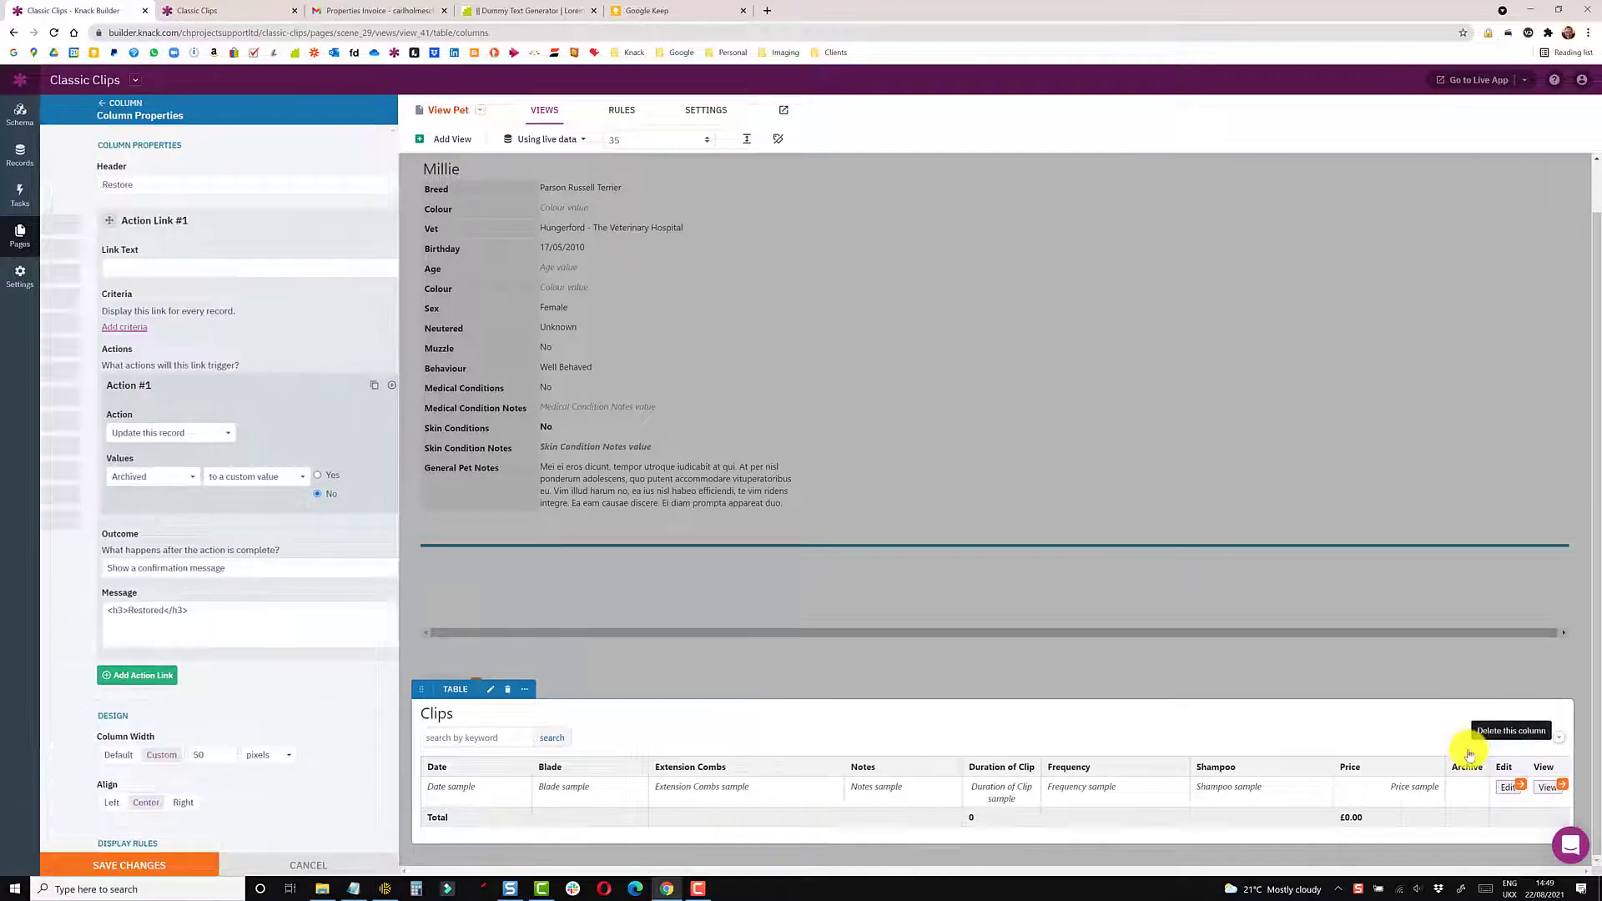
click(1463, 763)
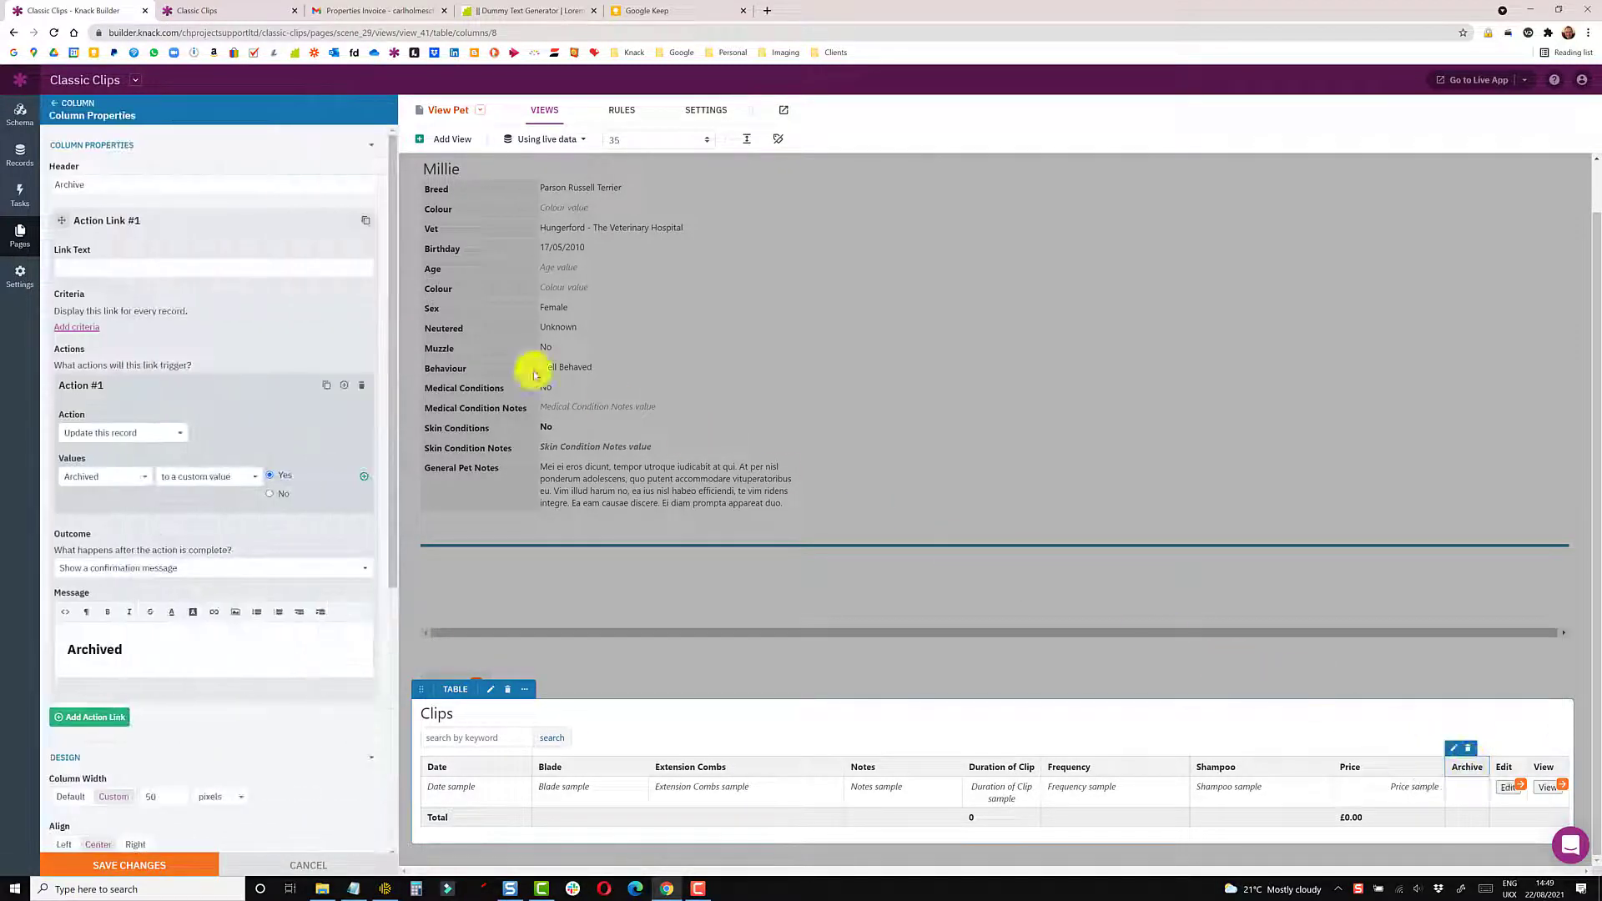
drag(100, 183, 31, 185)
text(D)
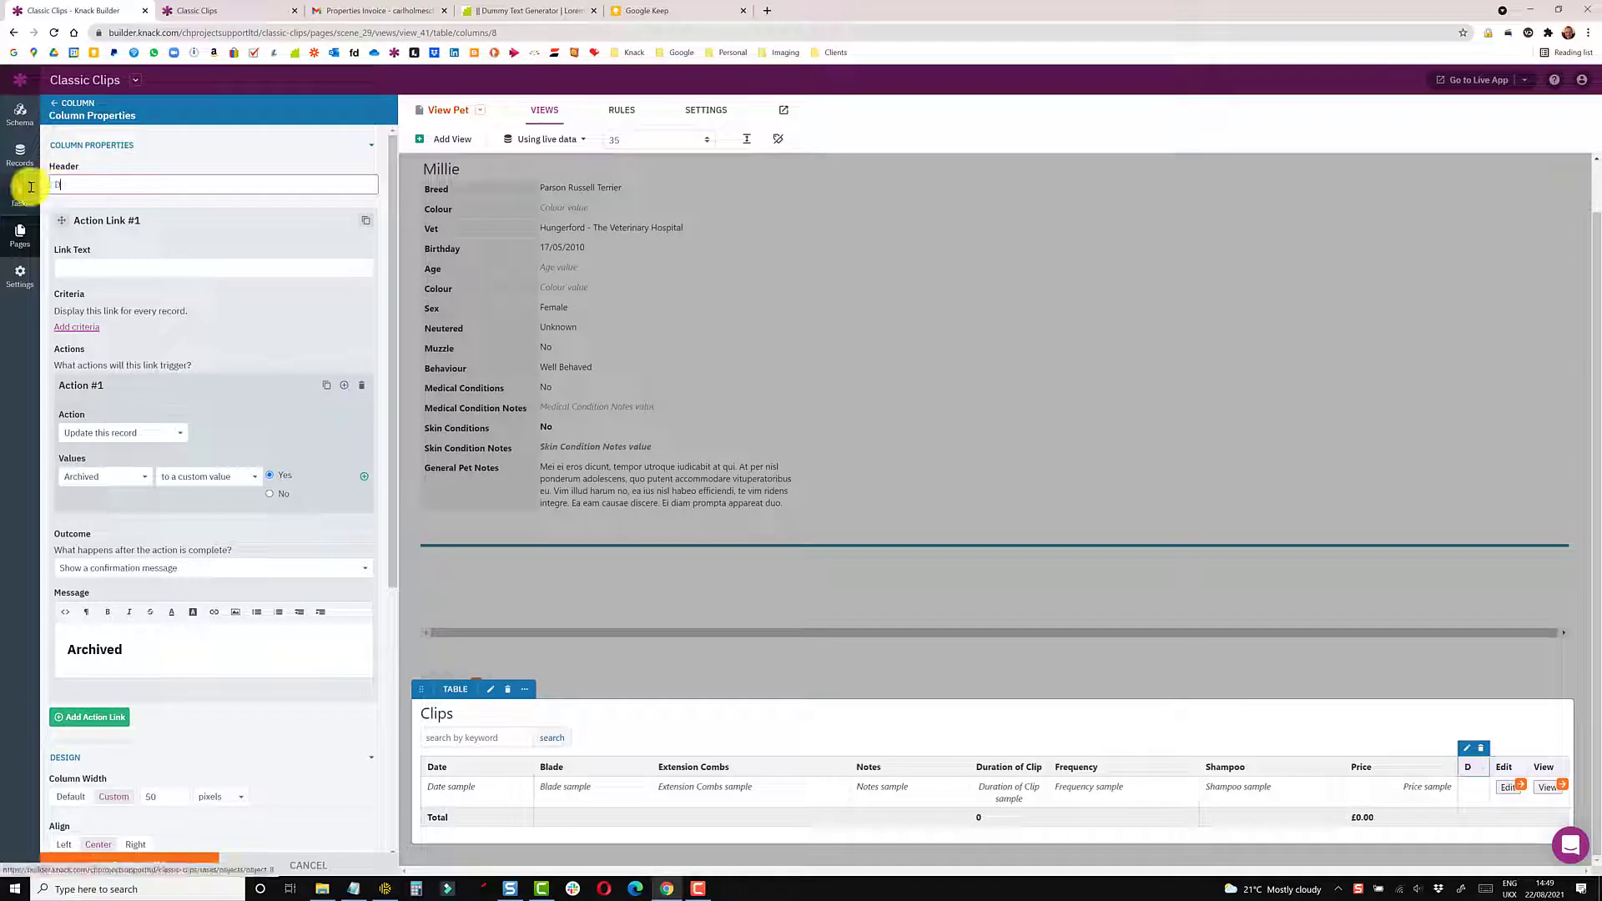
text(elete)
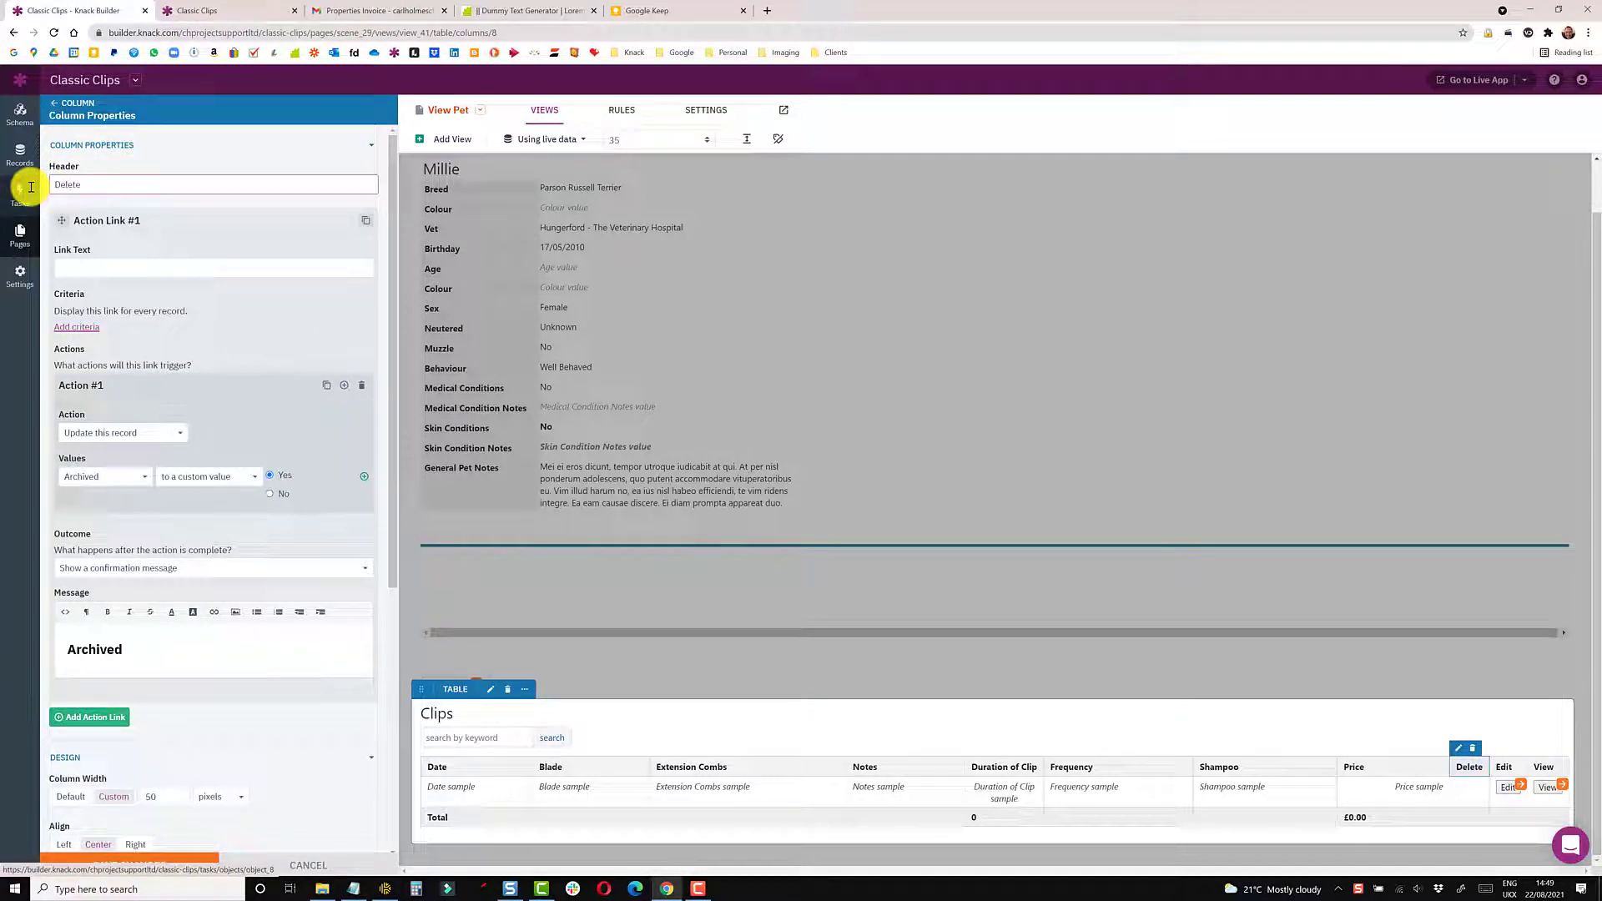
key(ctrl+a)
key(BackSpace)
text(Trash)
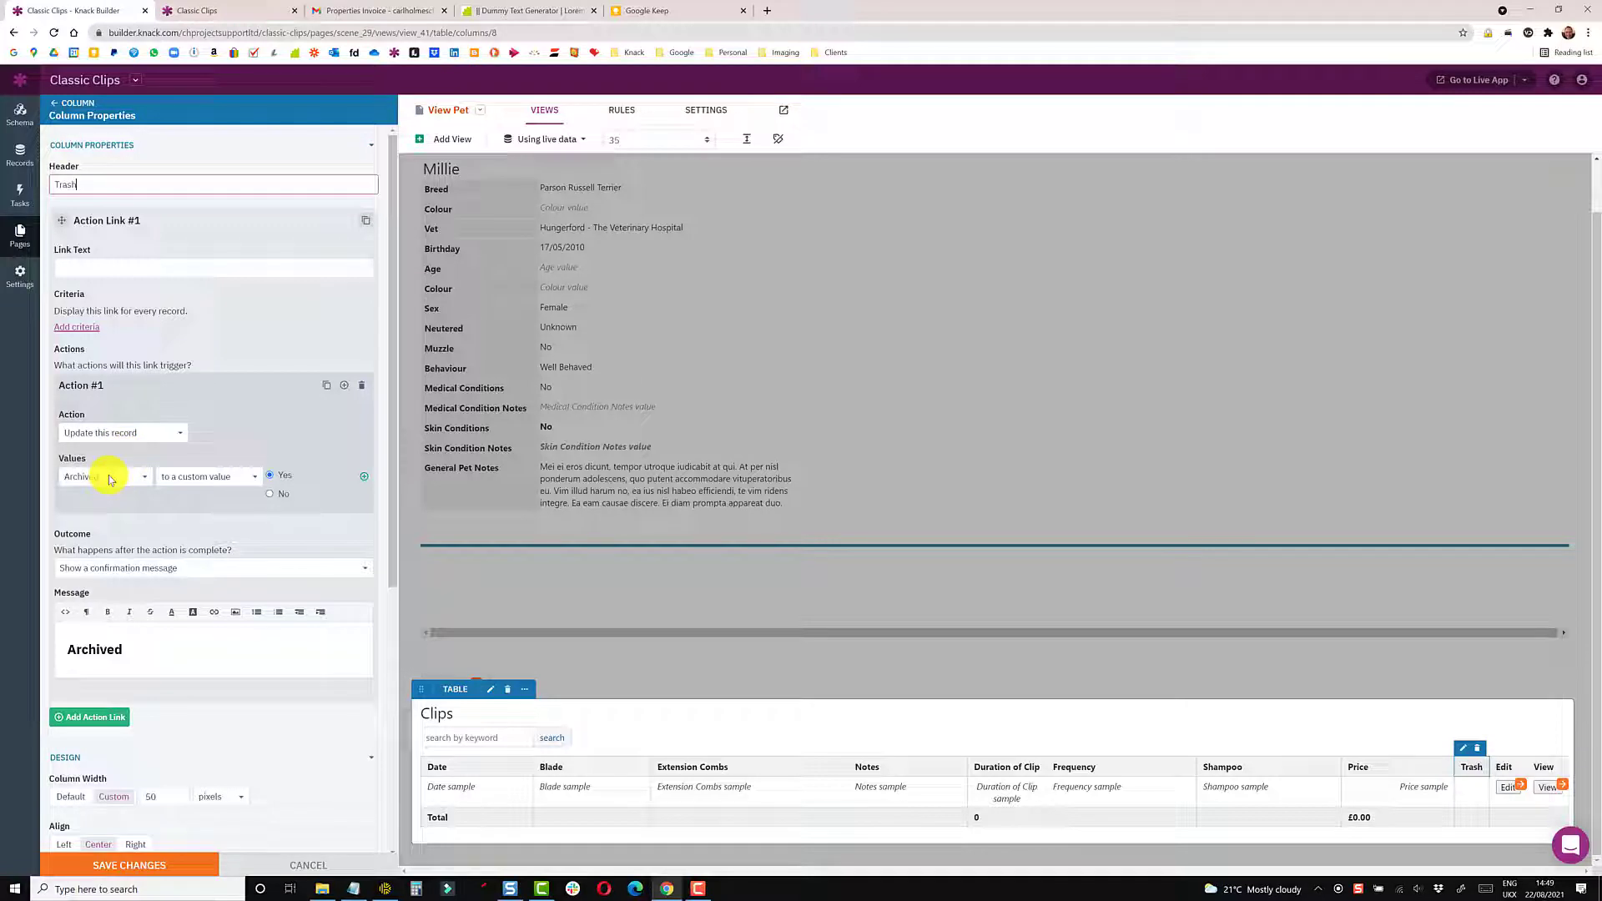
- Set the confirmation message to 'Trashed', use the trash icon, and save the table
drag(127, 649, 47, 652)
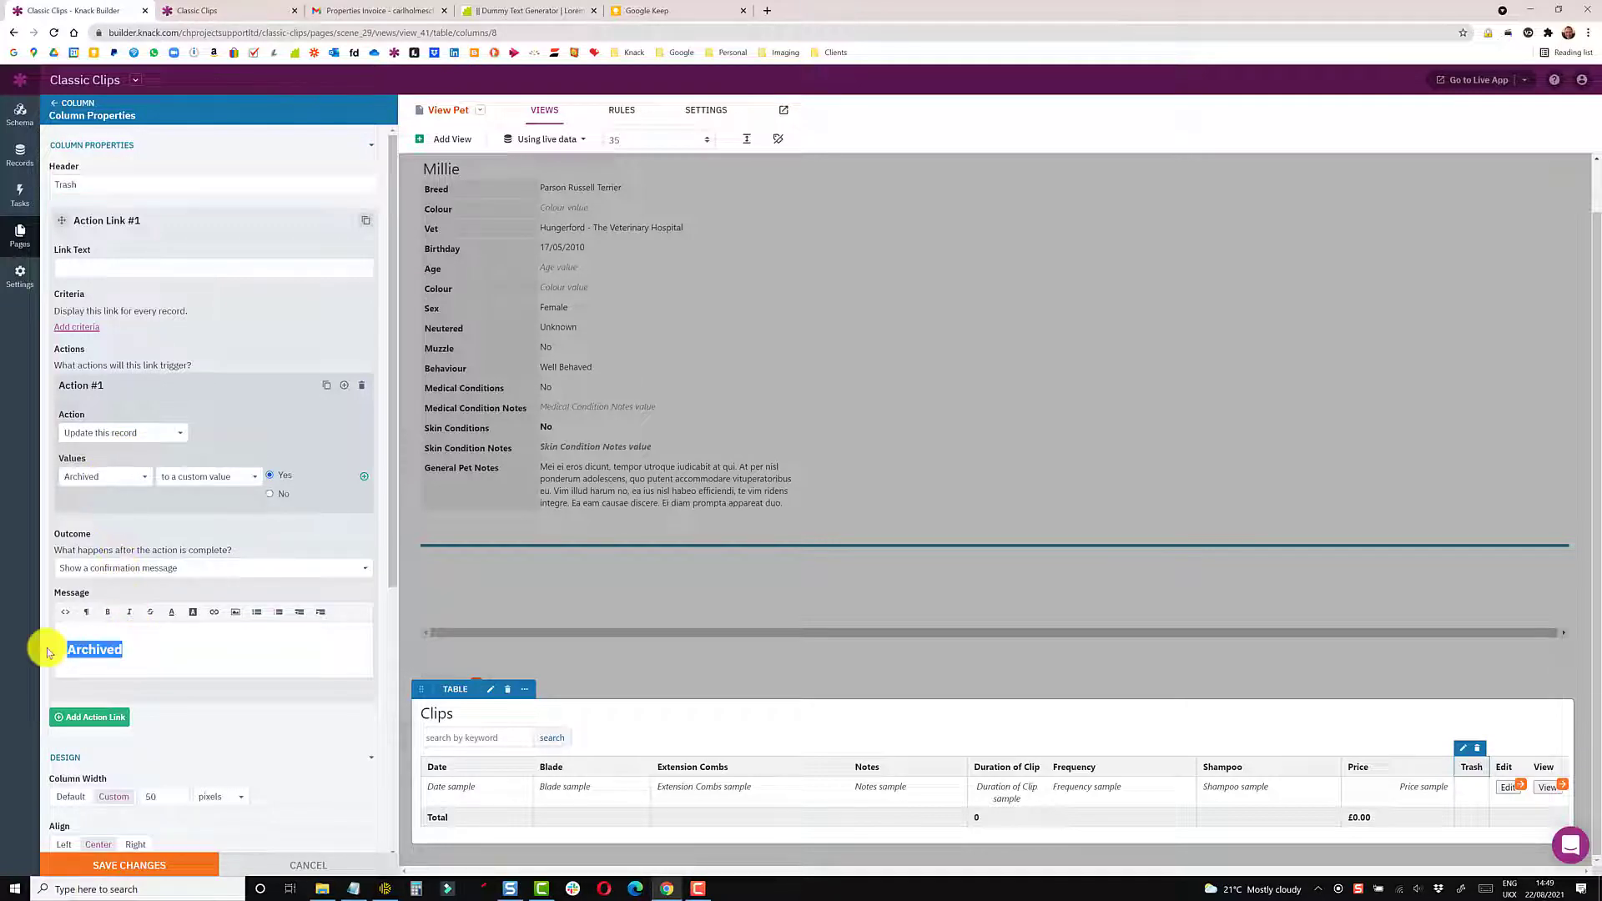
text(Trashe)
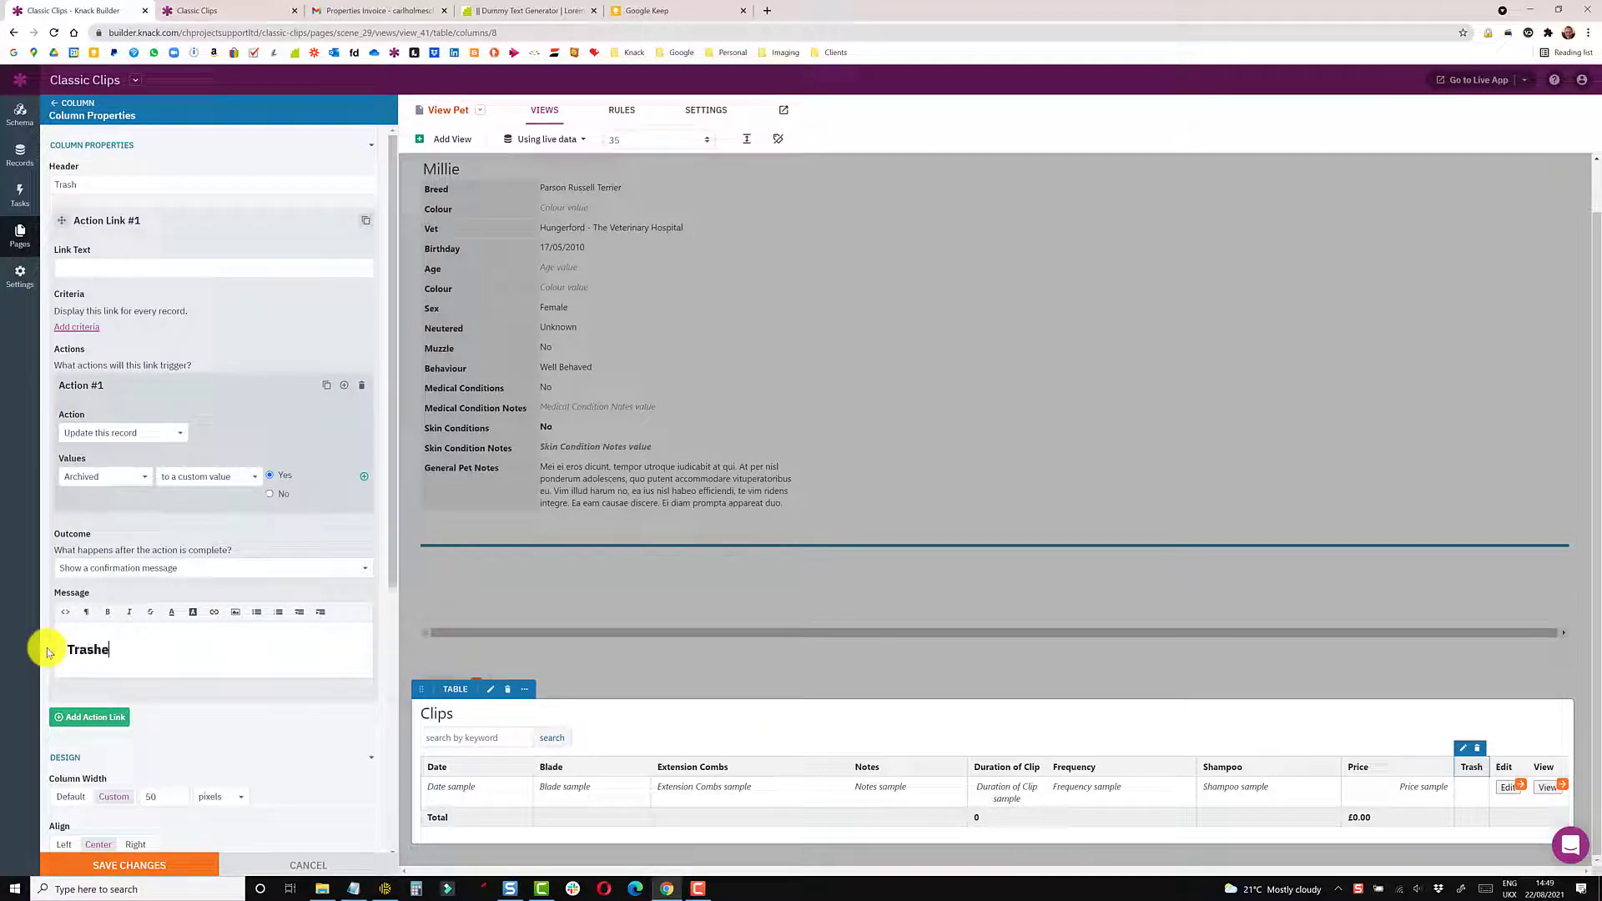
text(d)
scroll(50, 651, down, 2)
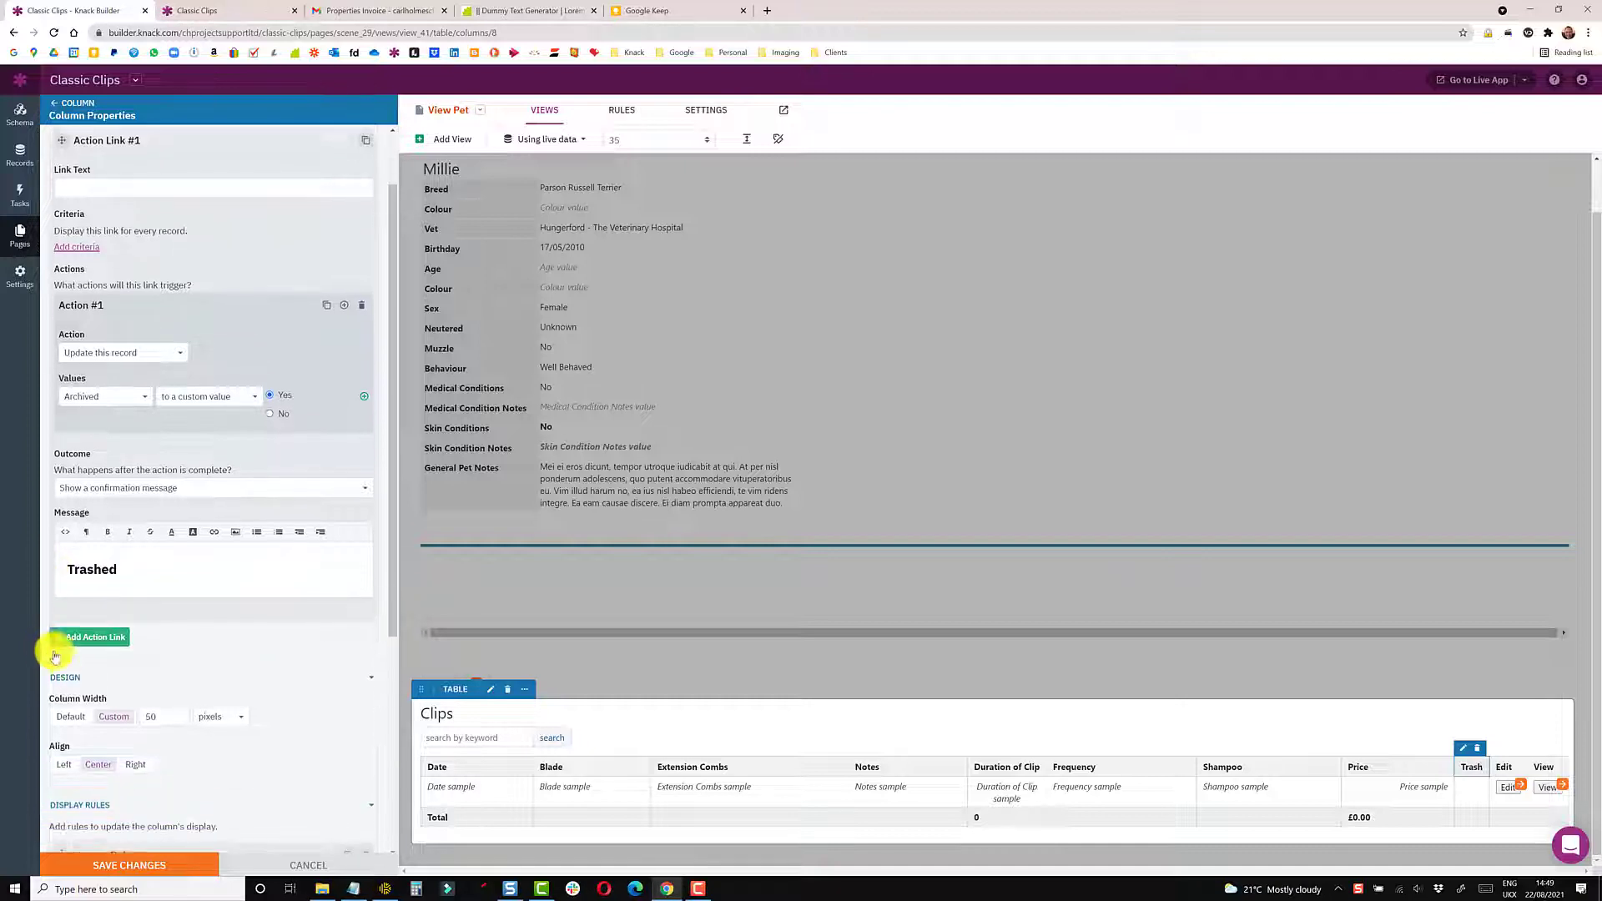
scroll(138, 697, down, 4)
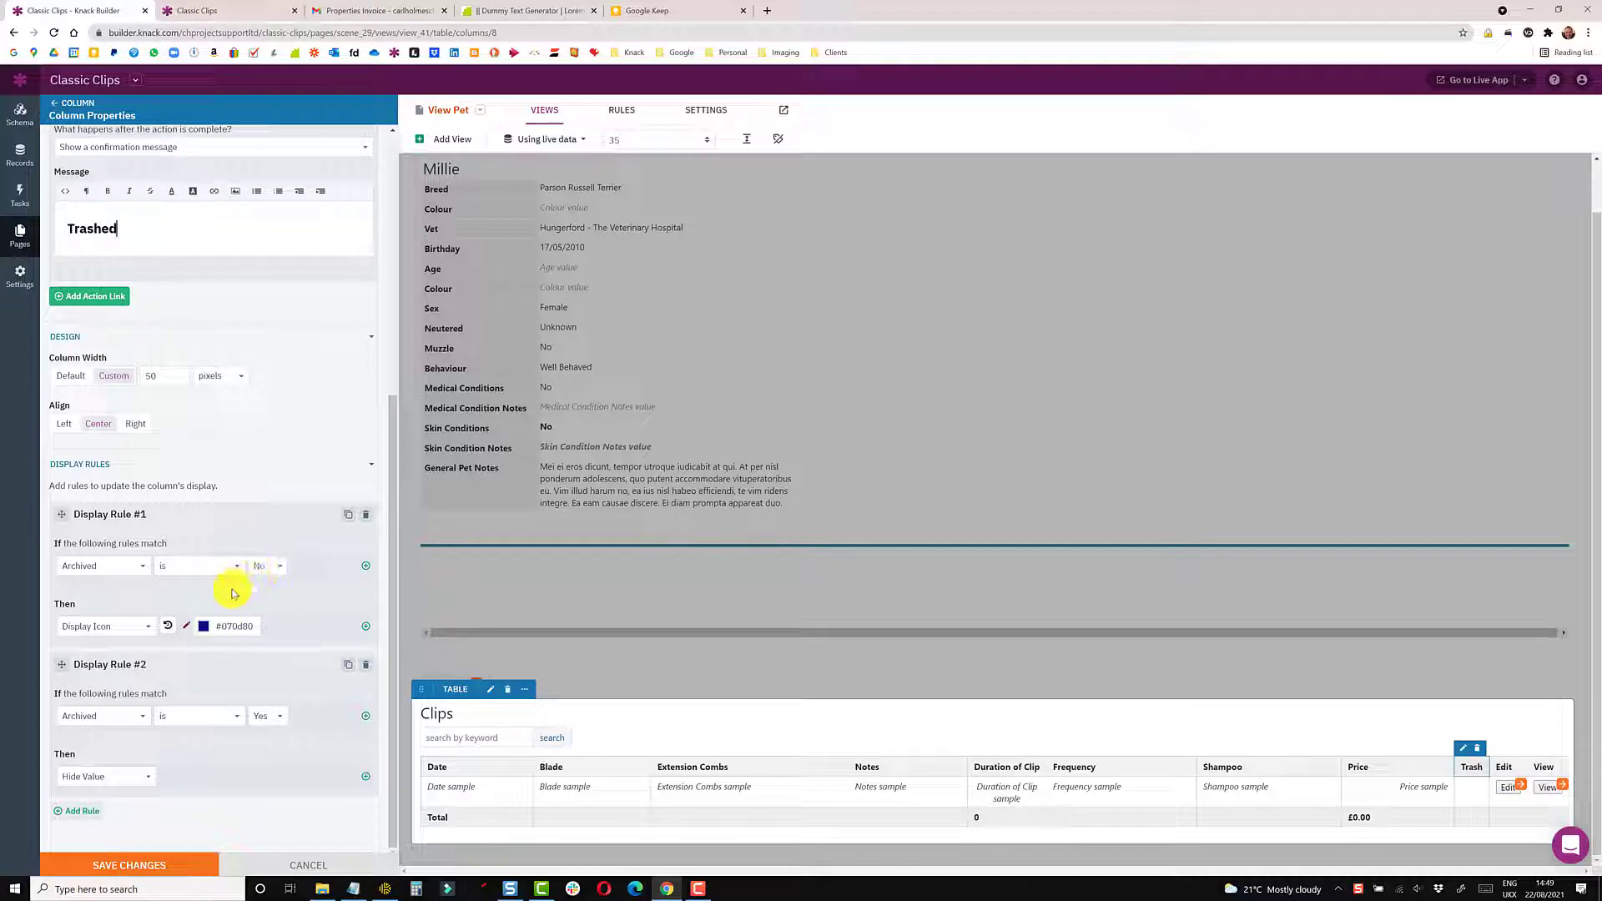
click(166, 627)
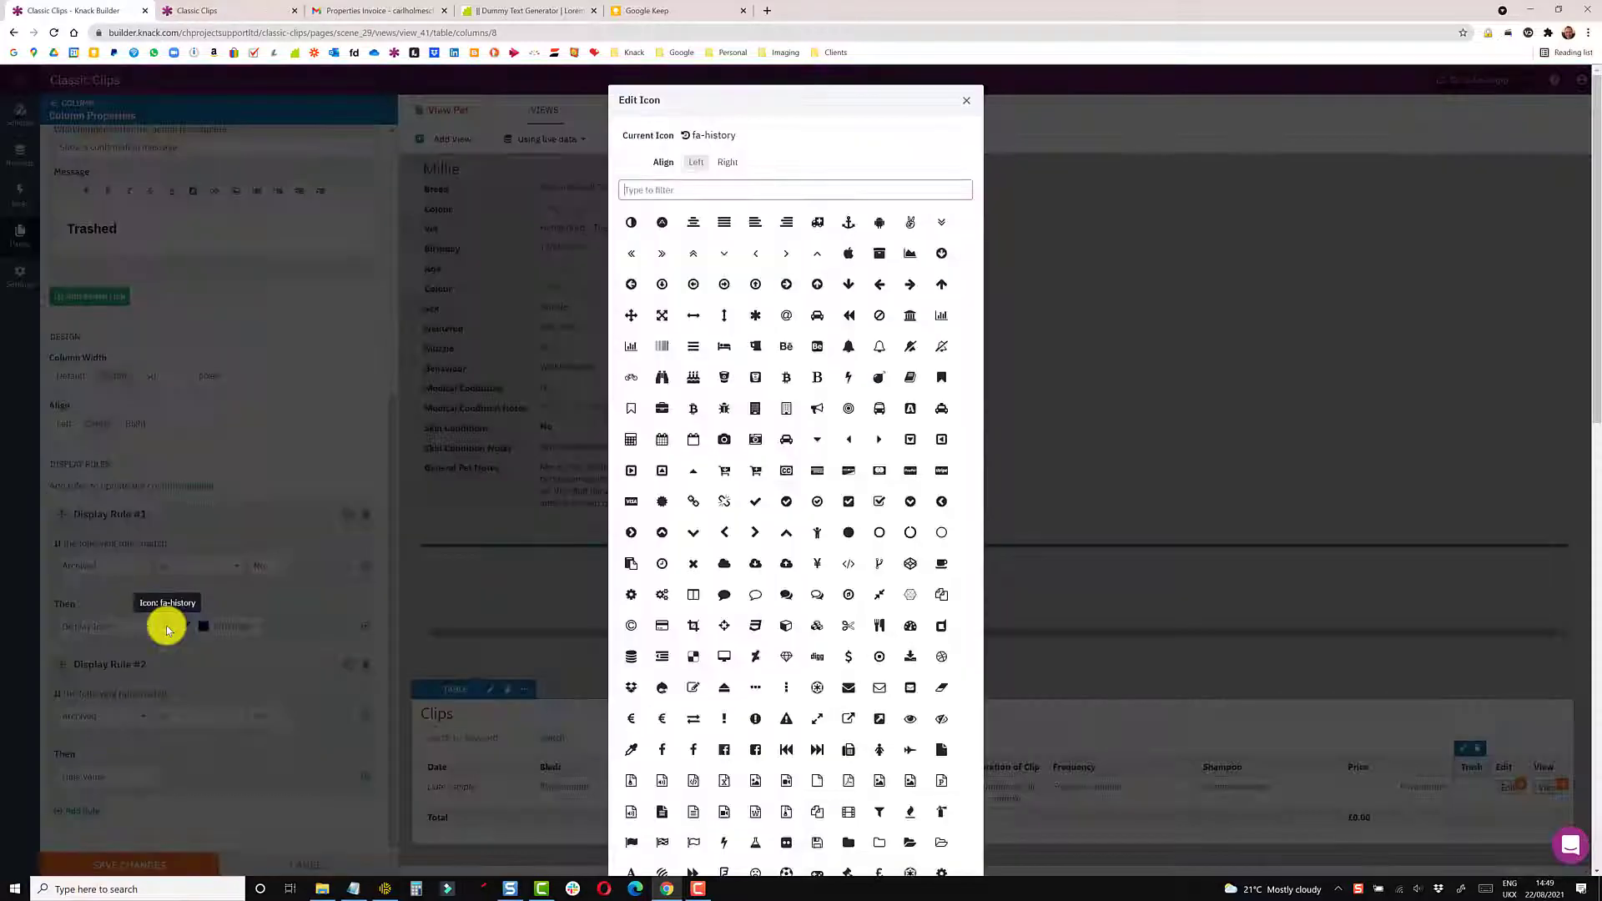
text(trash)
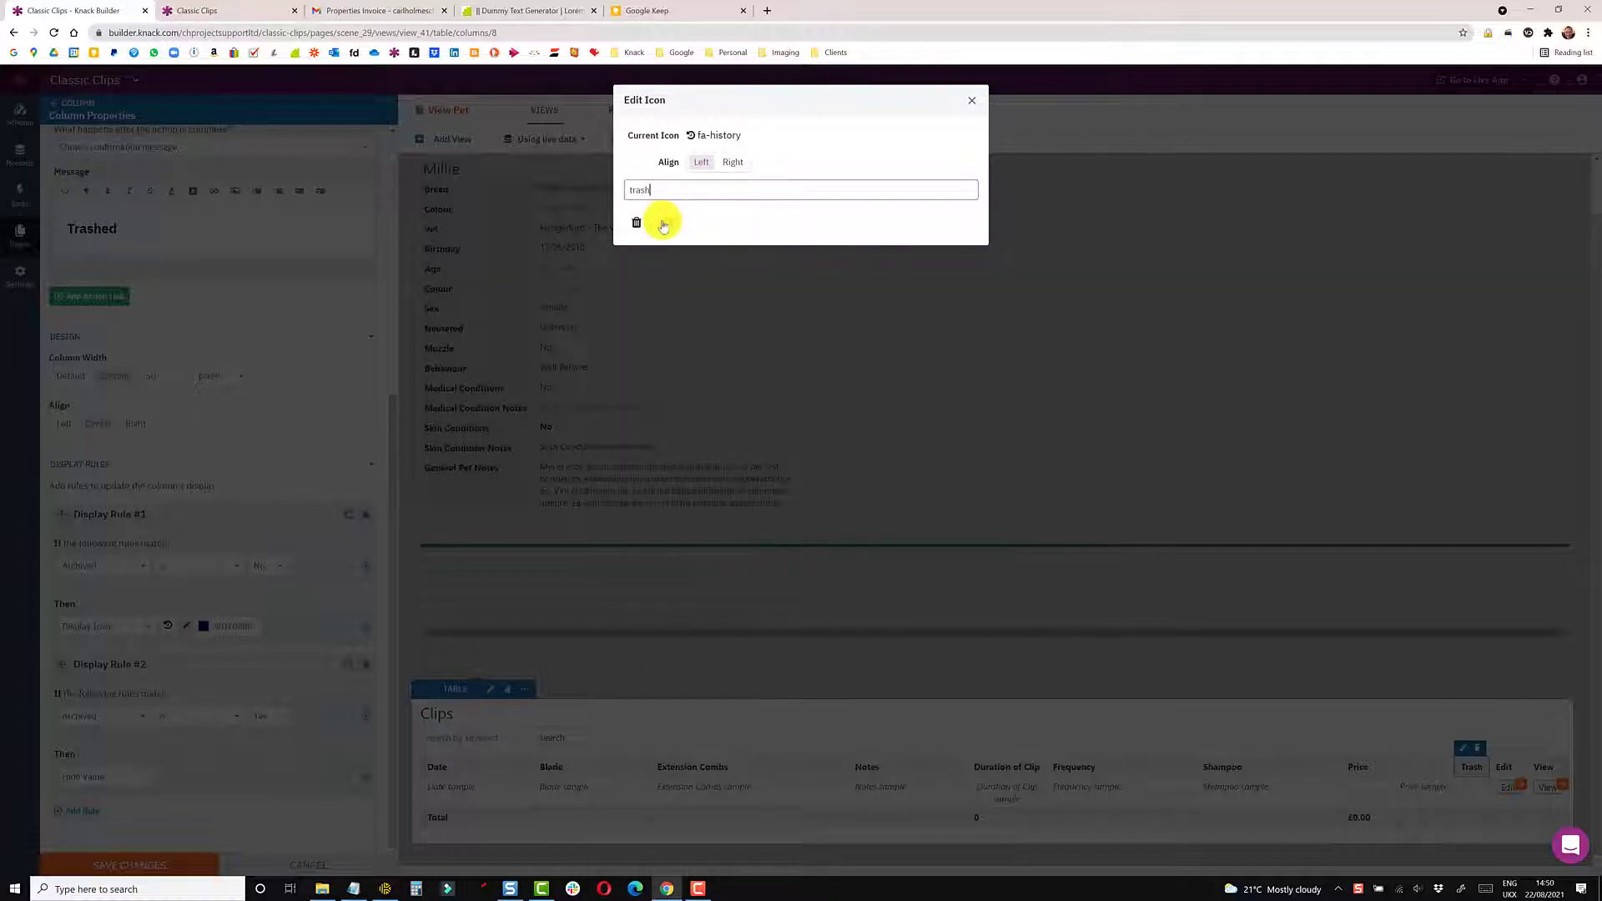
click(666, 222)
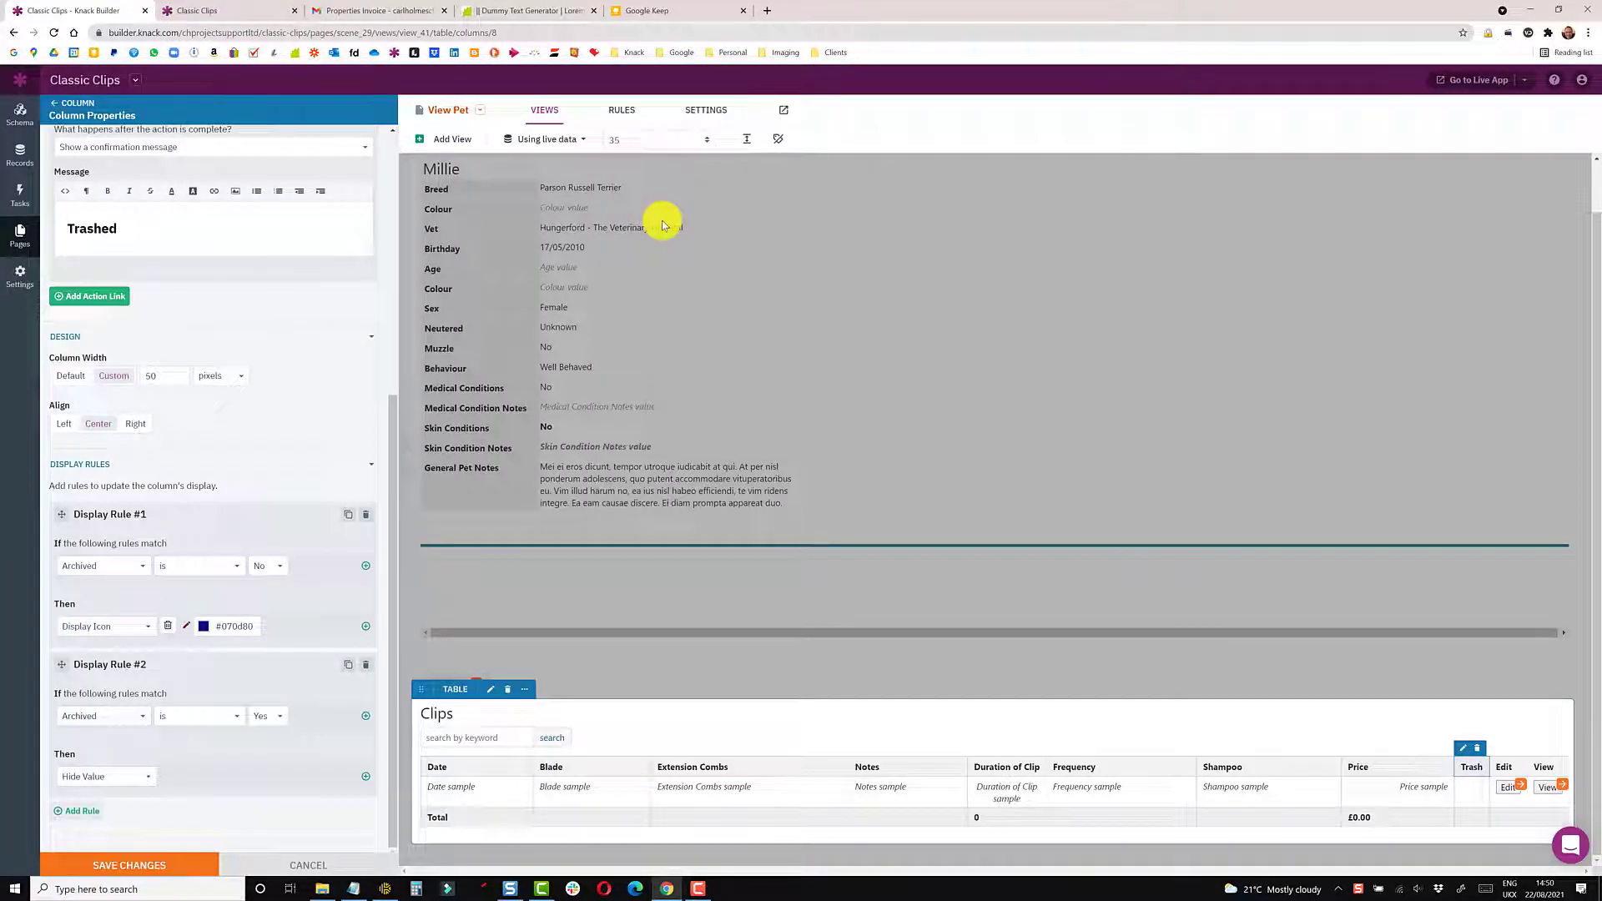
click(140, 866)
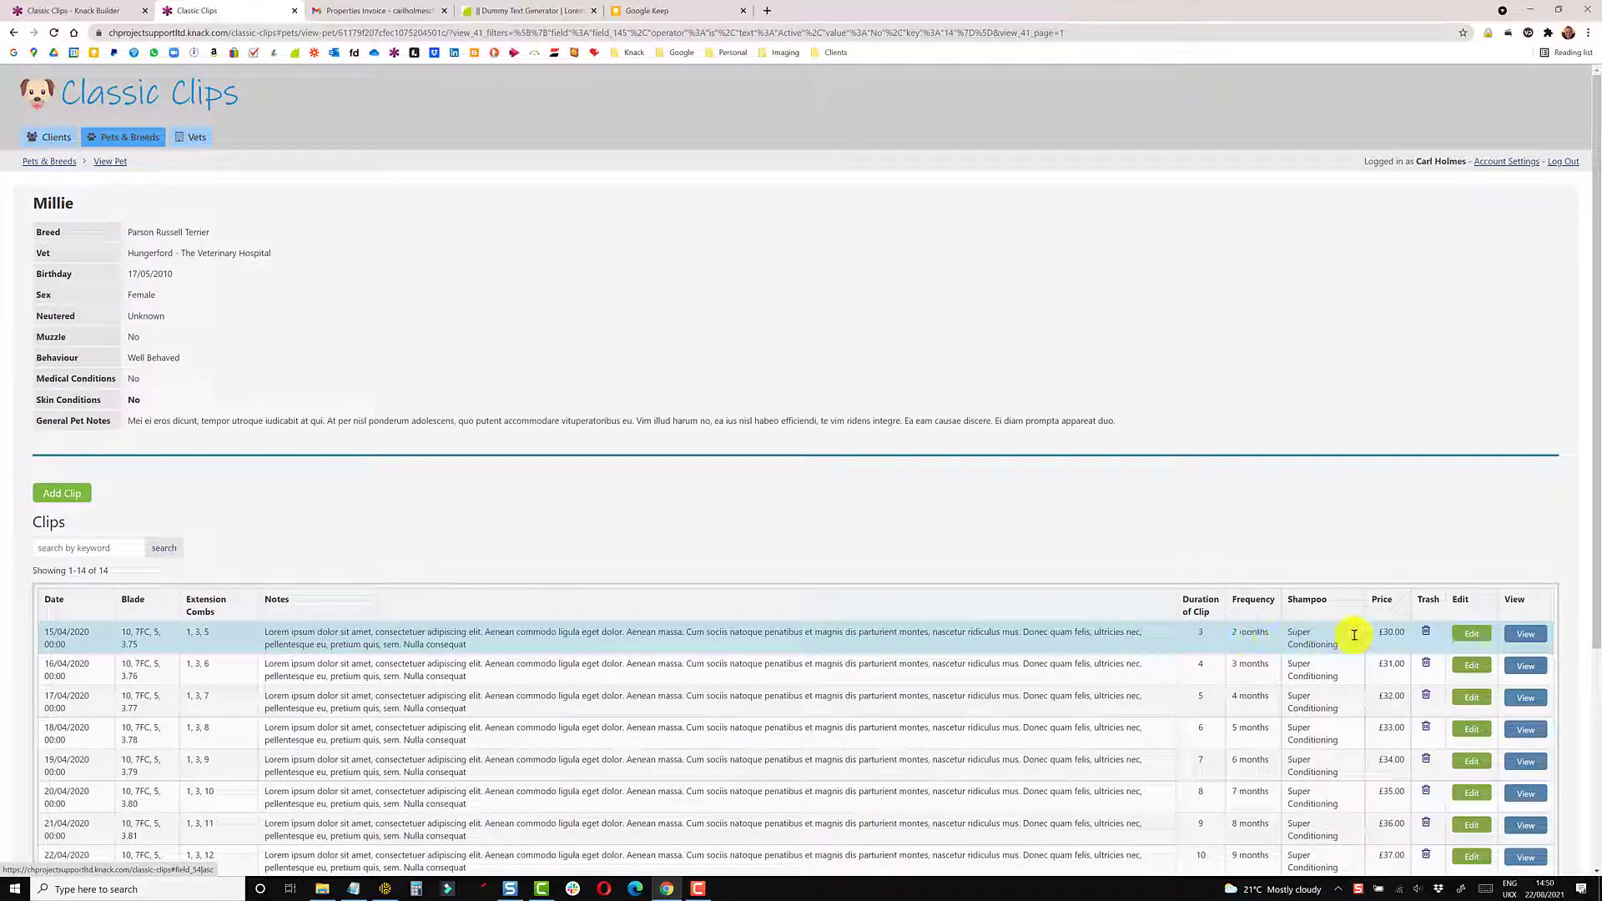
- Trash the 15/04/2020 clip from Millie's Clips table
click(1427, 632)
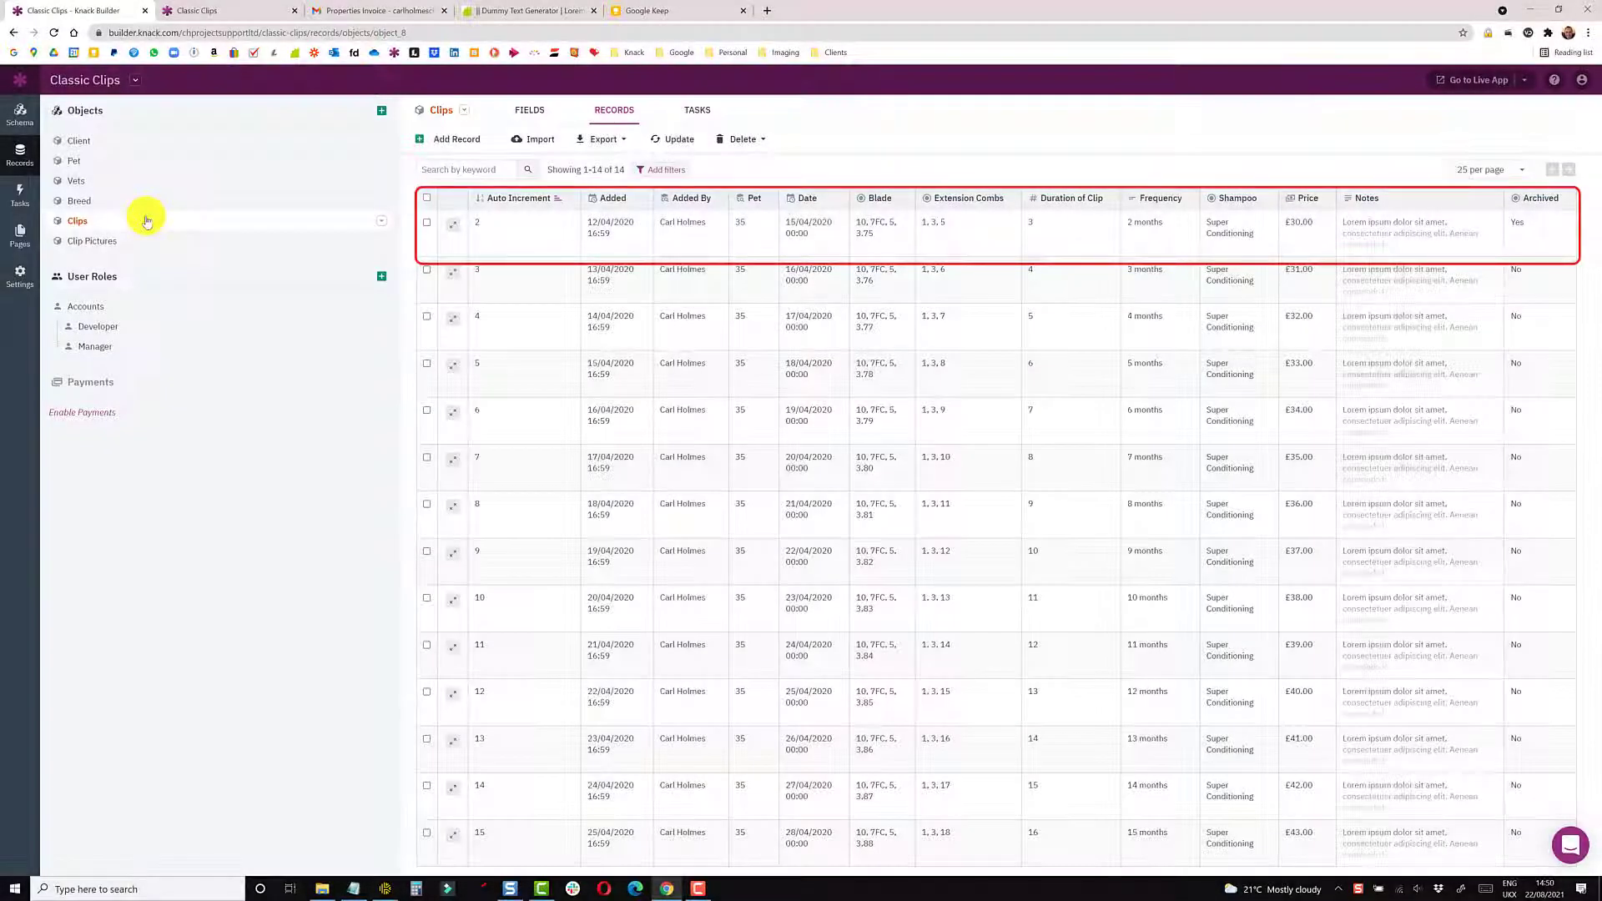
- Change the first Clips record's Archived value to No and submit
key(Right)
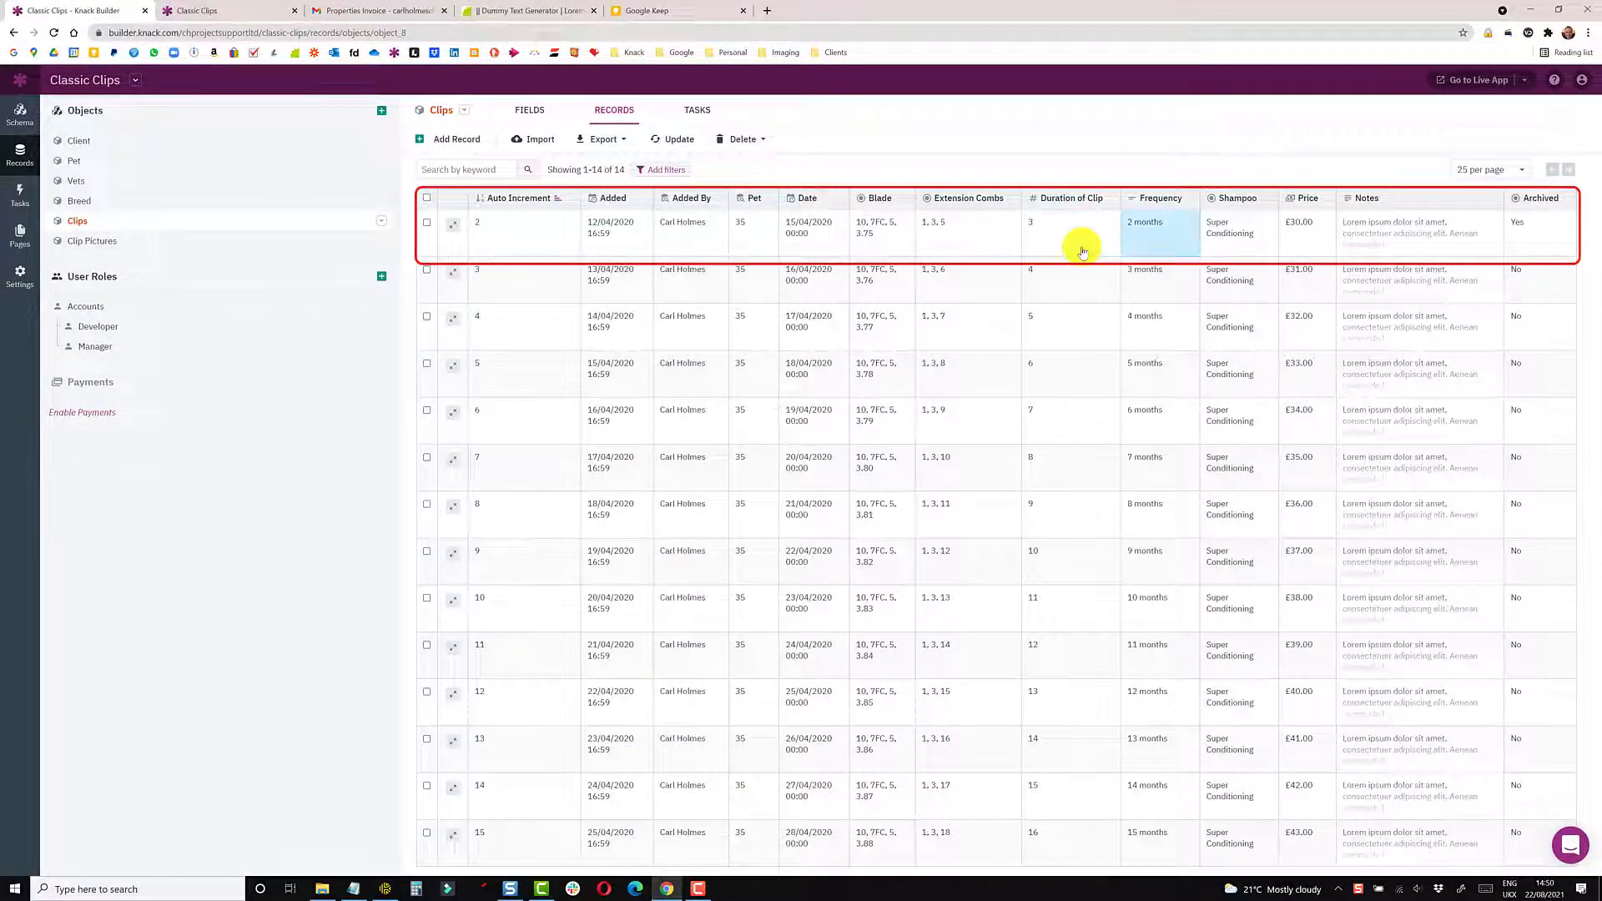
key(Right)
key(Right)
key(Right)
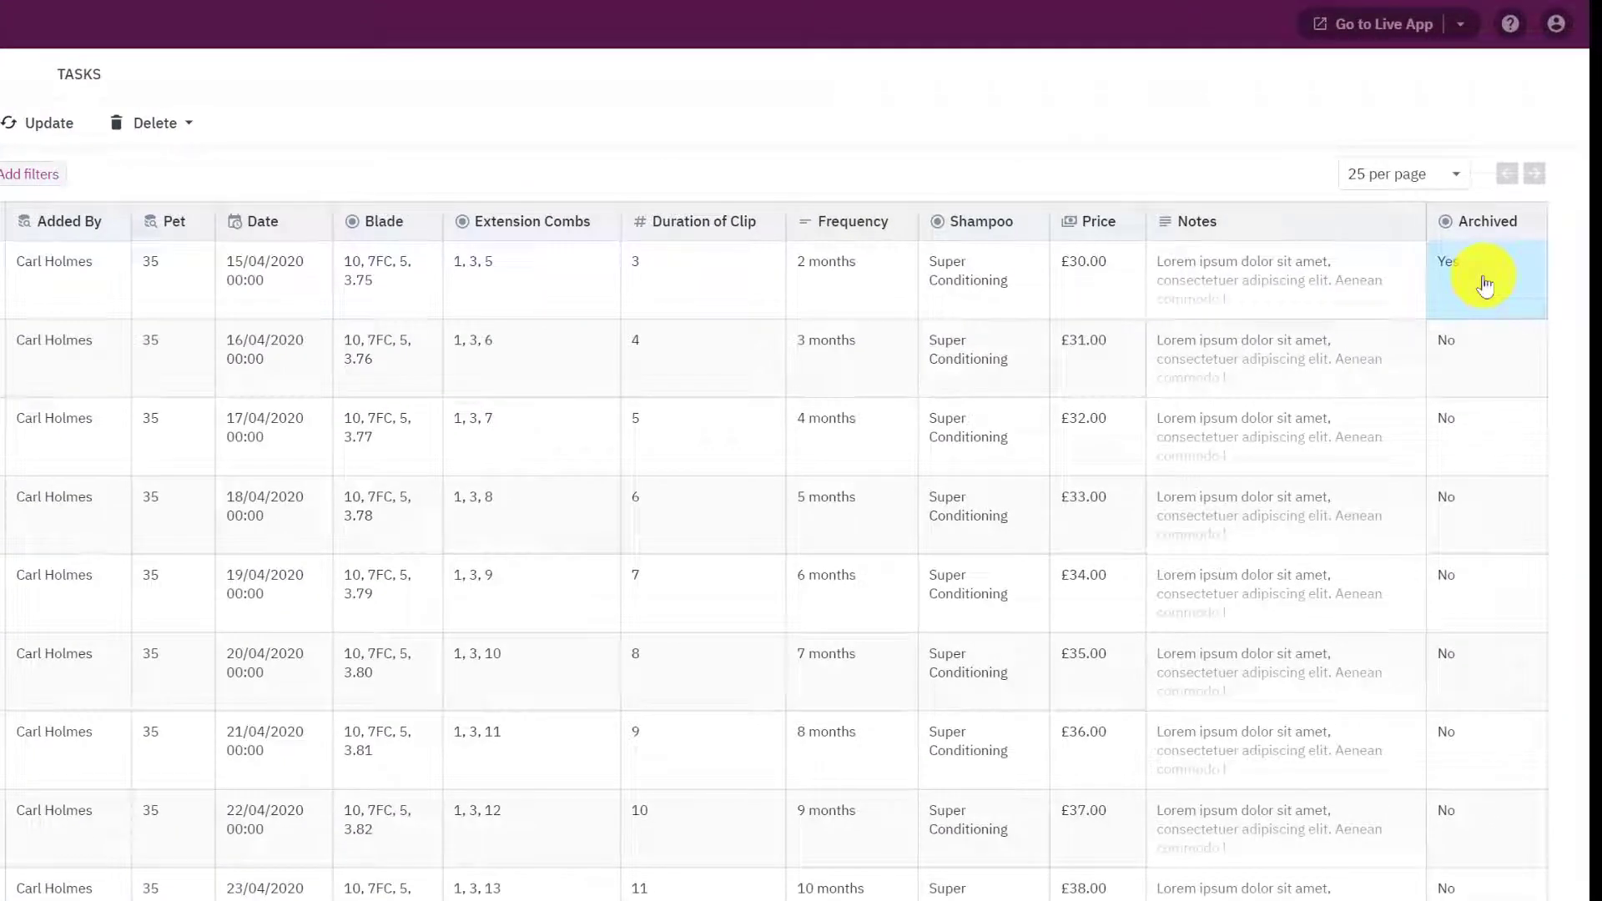
click(1485, 284)
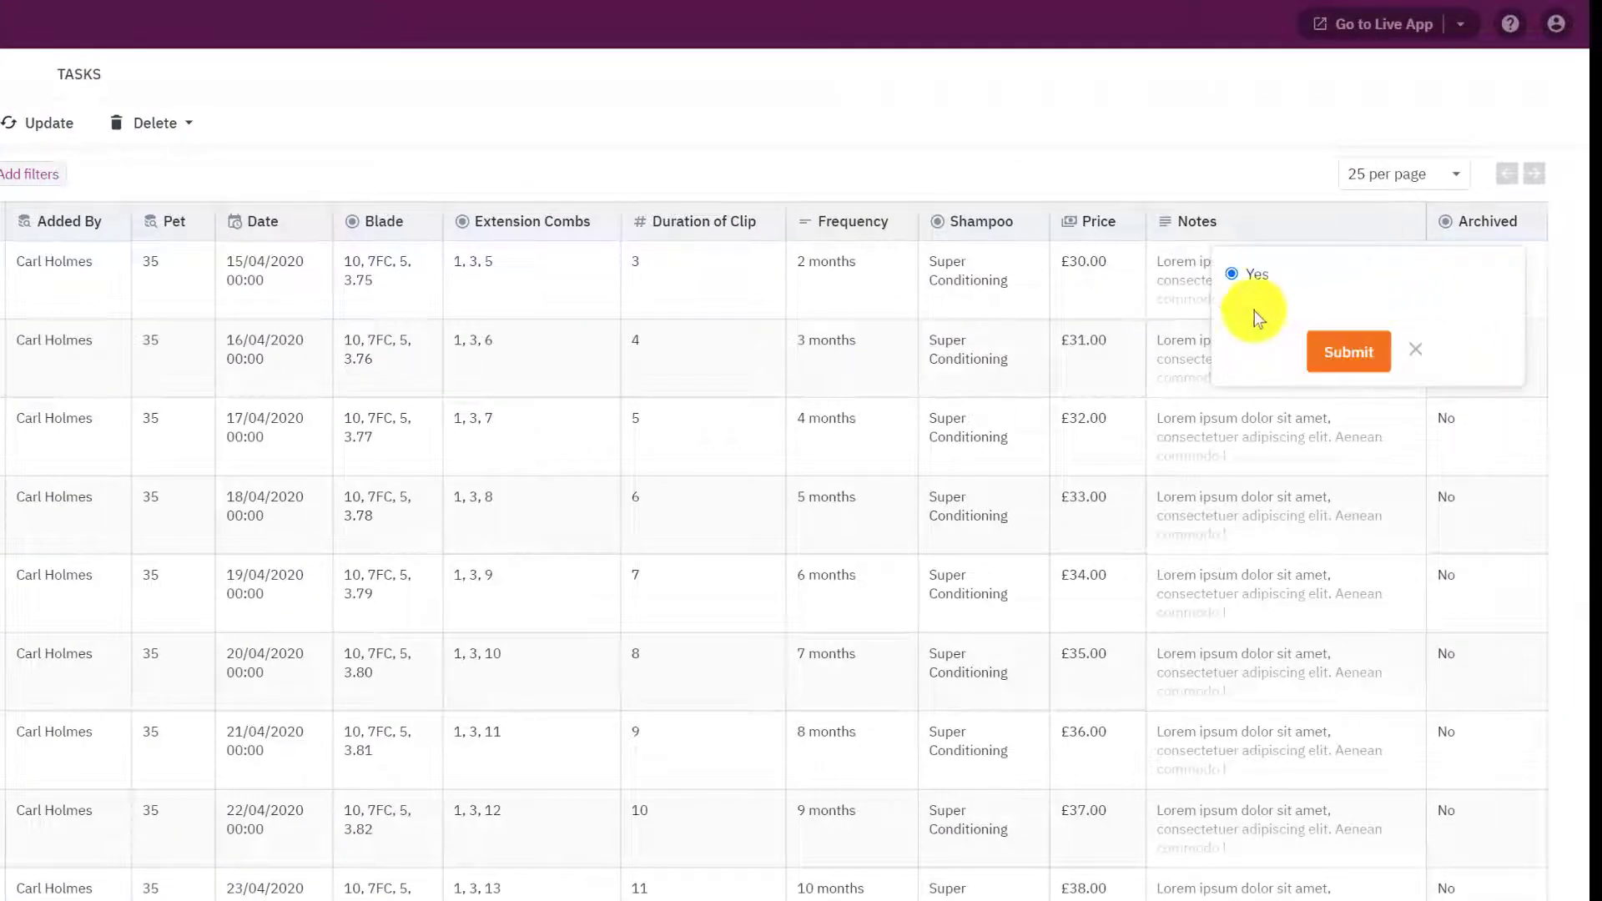
click(1234, 309)
click(1345, 351)
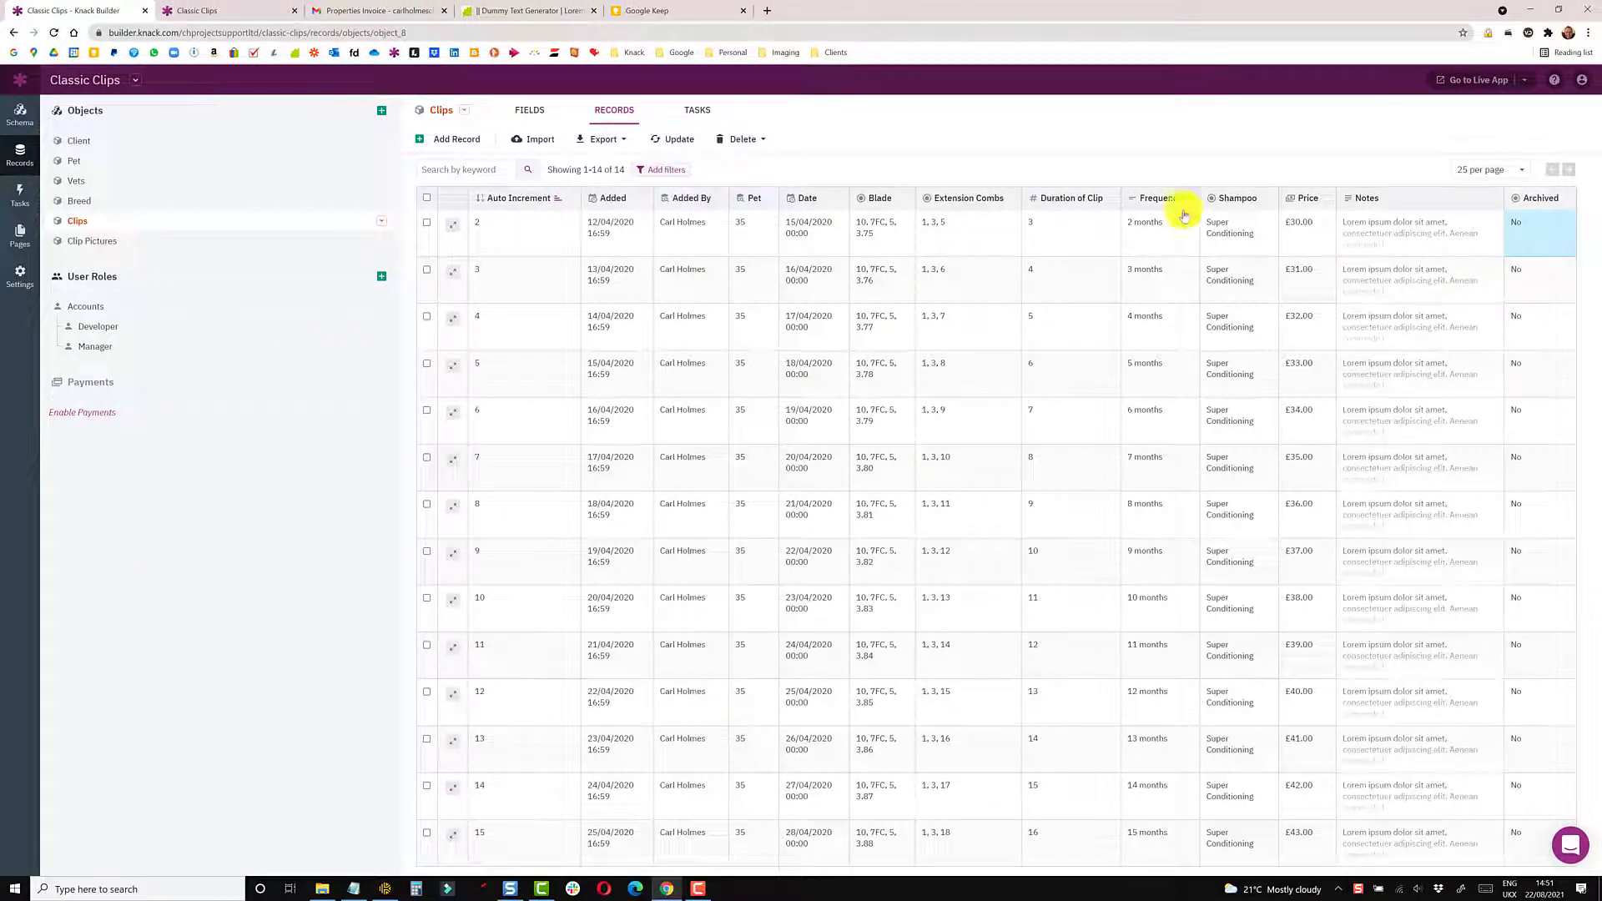
- In the live app, open Millie's page from Pets & Breeds to see 14 clips
click(223, 8)
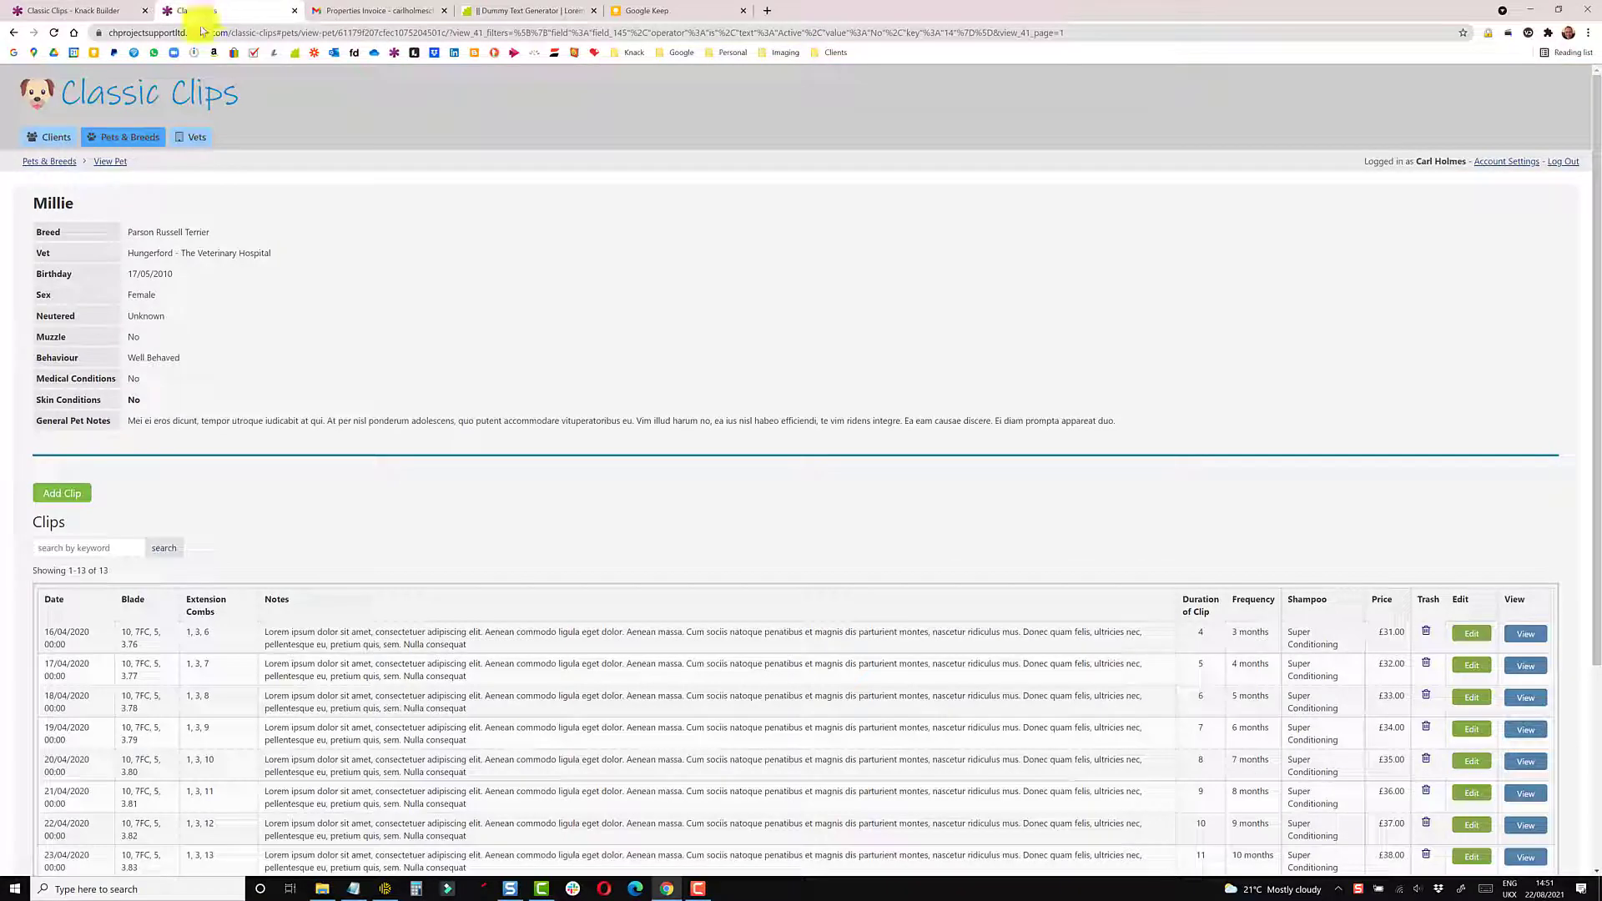
click(102, 140)
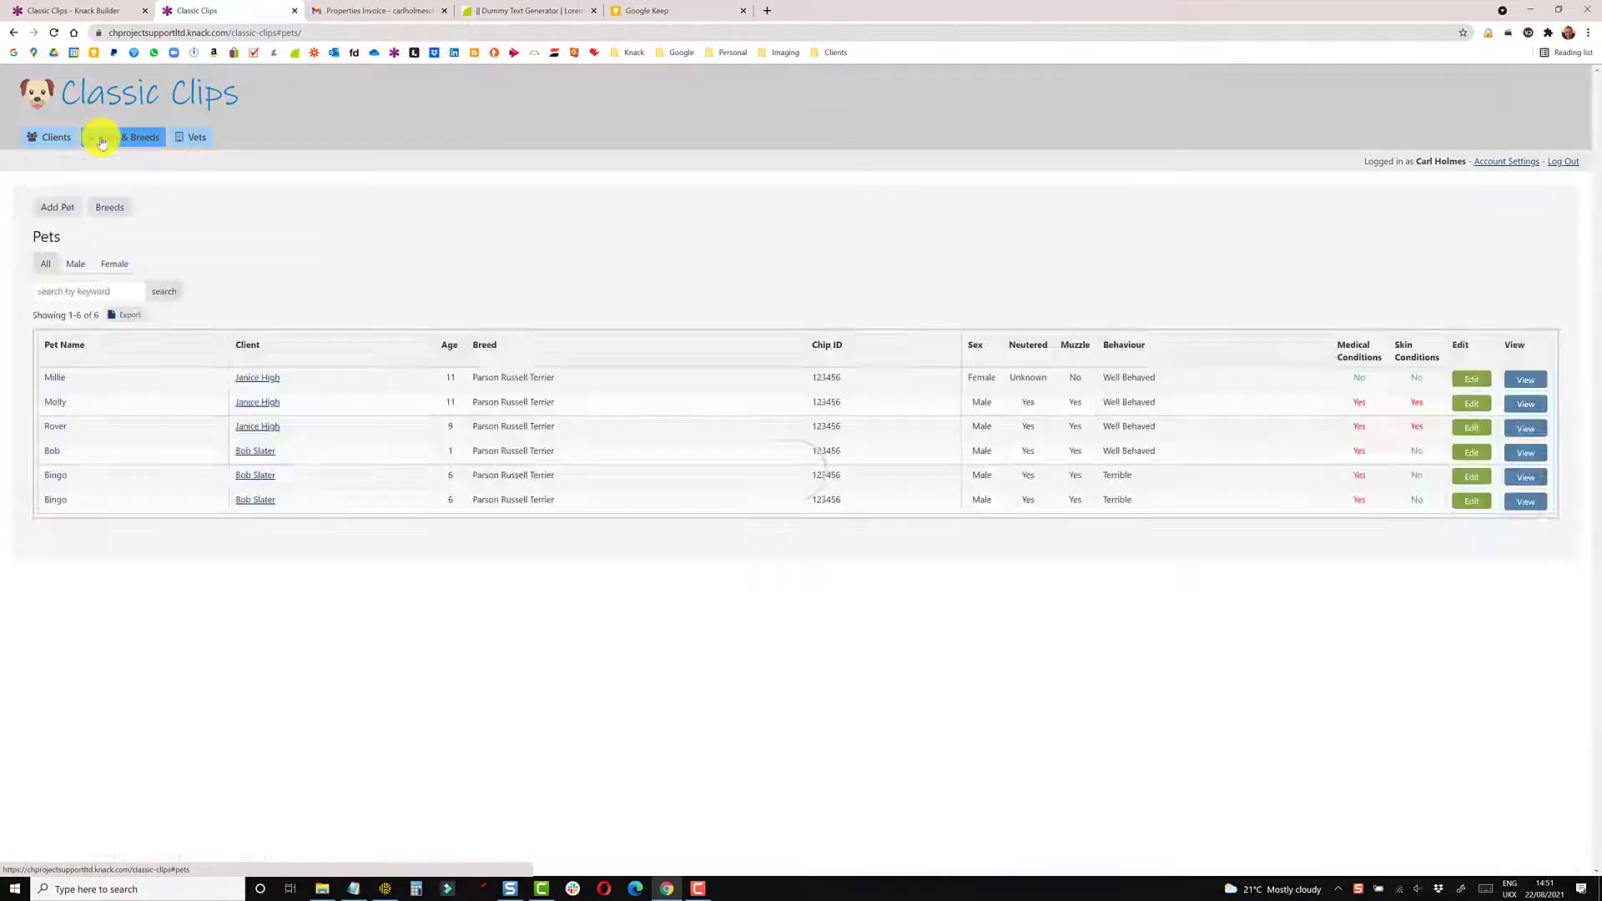
click(50, 377)
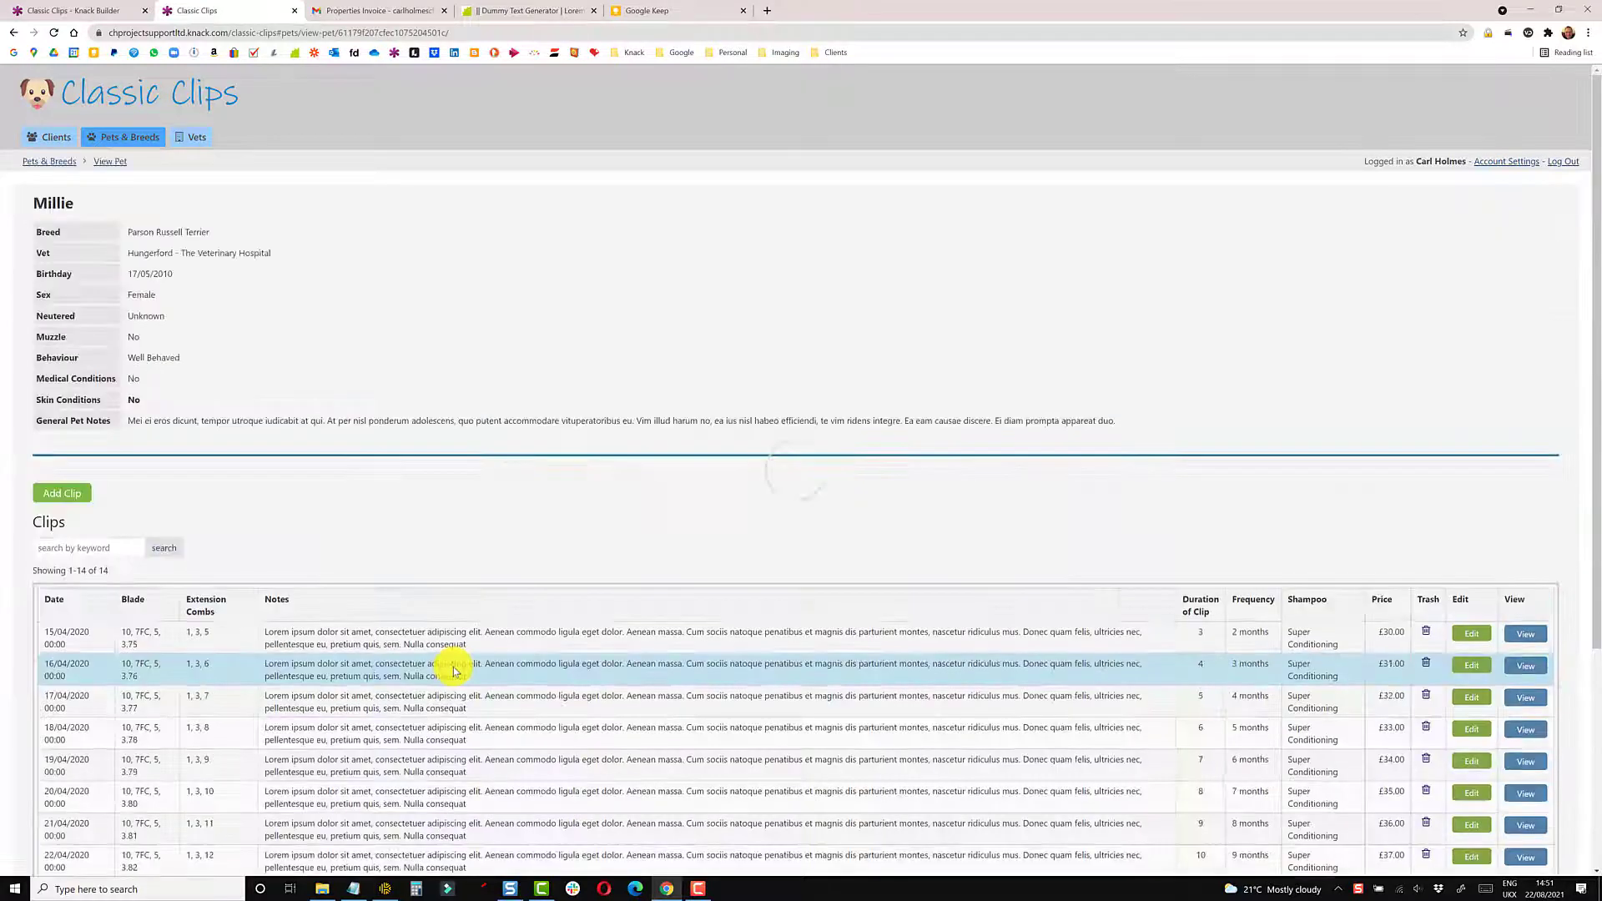